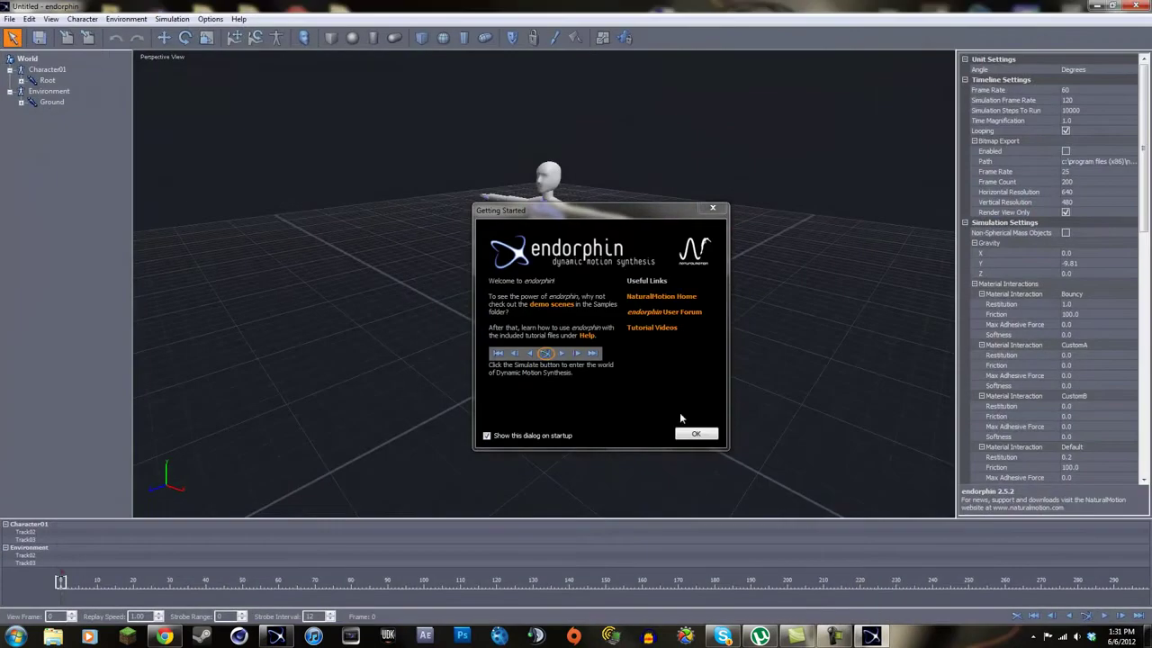
Delete the default character from the scene and add the Audiomotion2 simulation character in its place
left_click(695, 435)
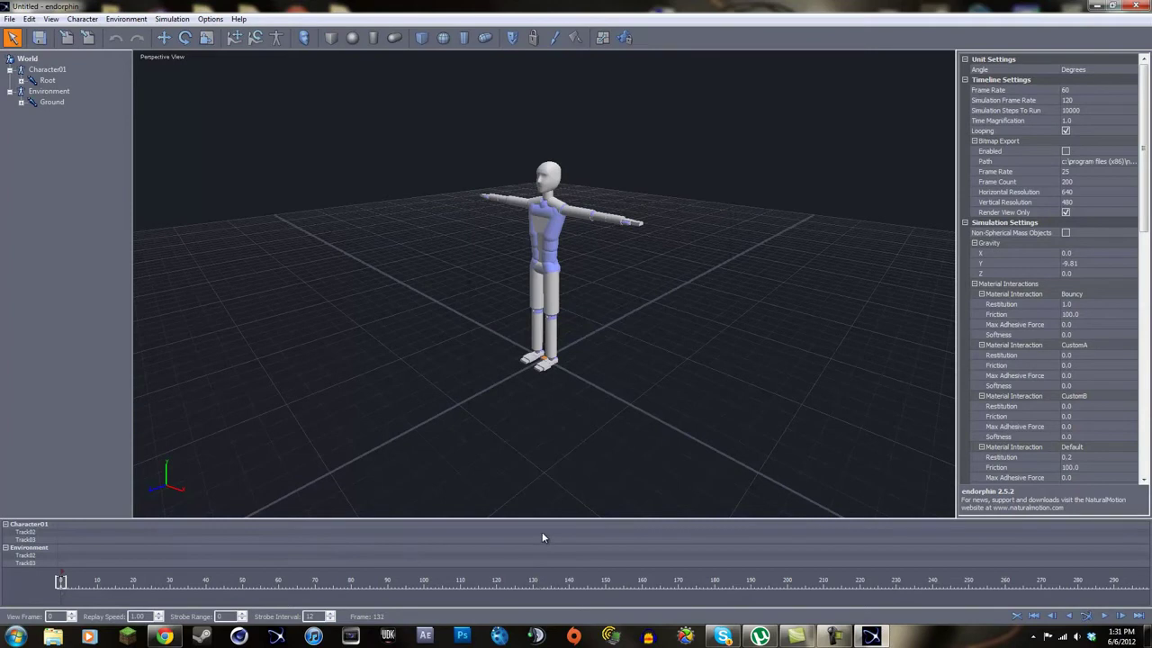
left_click(29, 534)
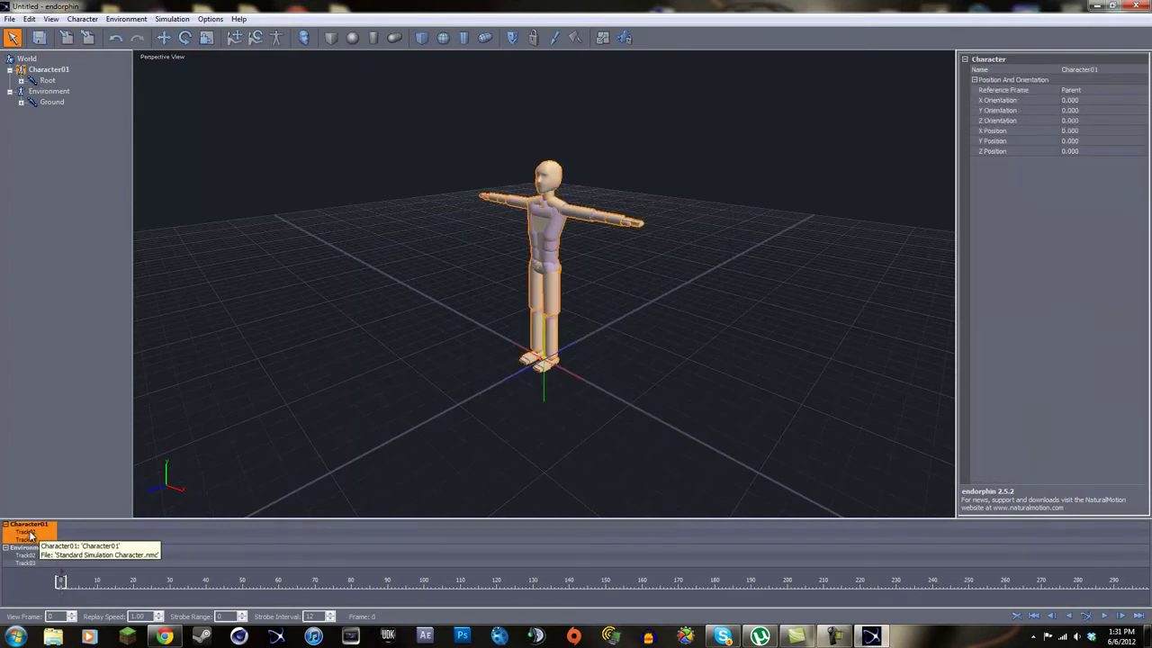
key("Delete")
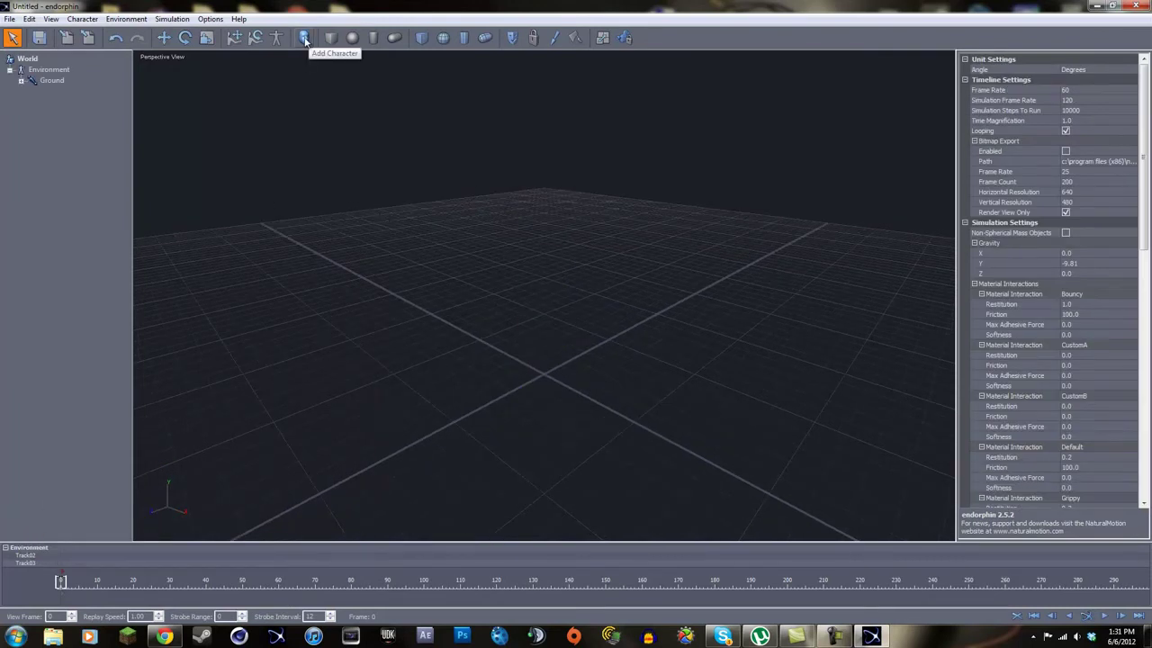
left_click(304, 39)
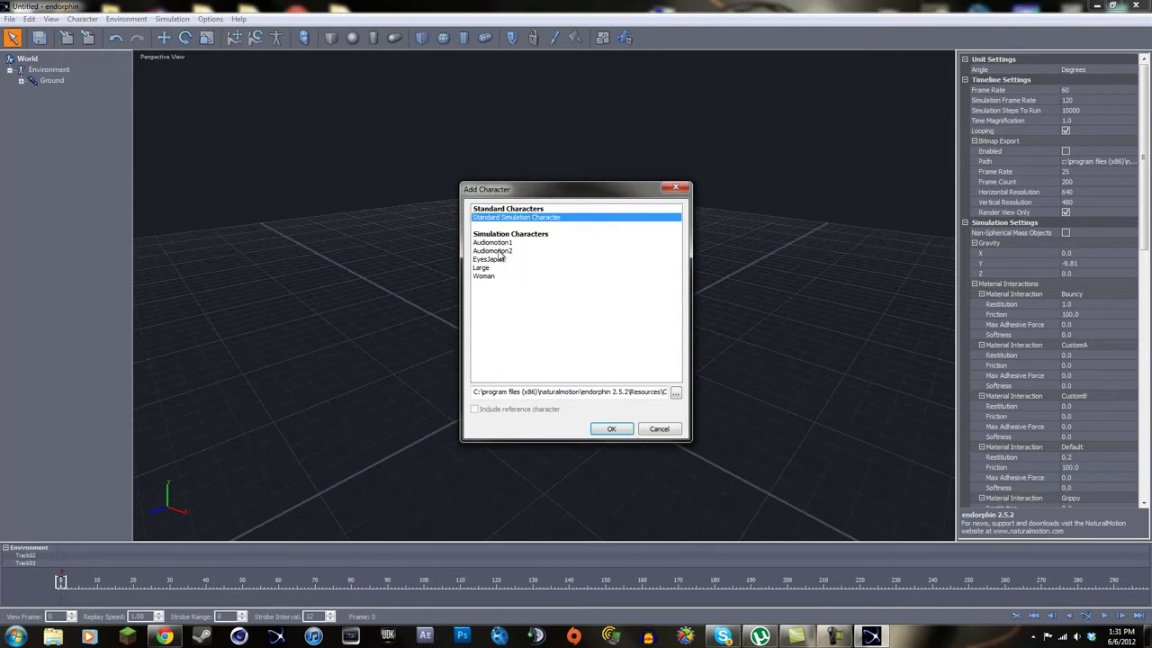
left_click(498, 251)
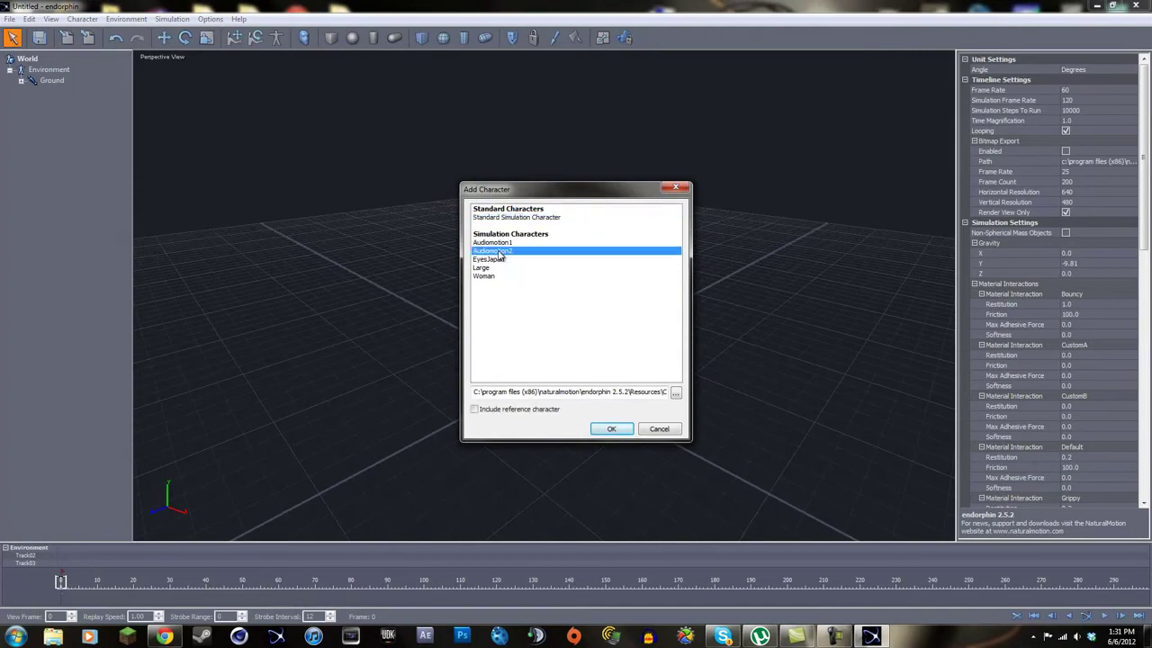
left_click(611, 430)
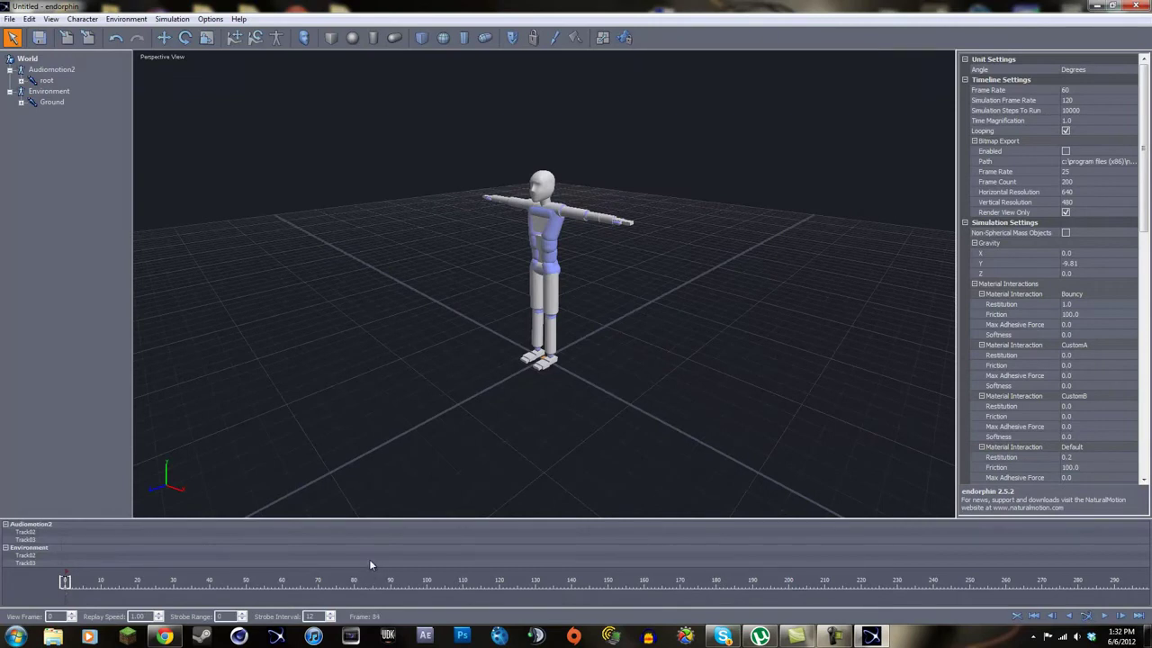
Start an animation event on the Audiomotion2 character's track and browse to the Resources folder of endorphin 2.5.2 for the import file
right_click(67, 531)
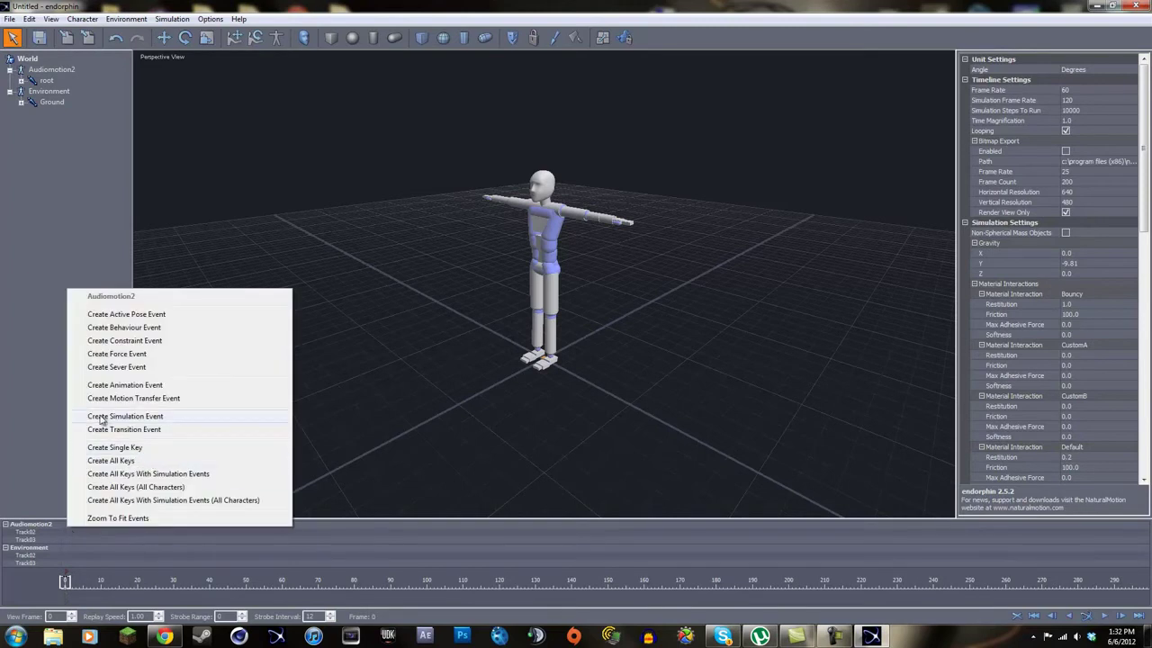
left_click(123, 386)
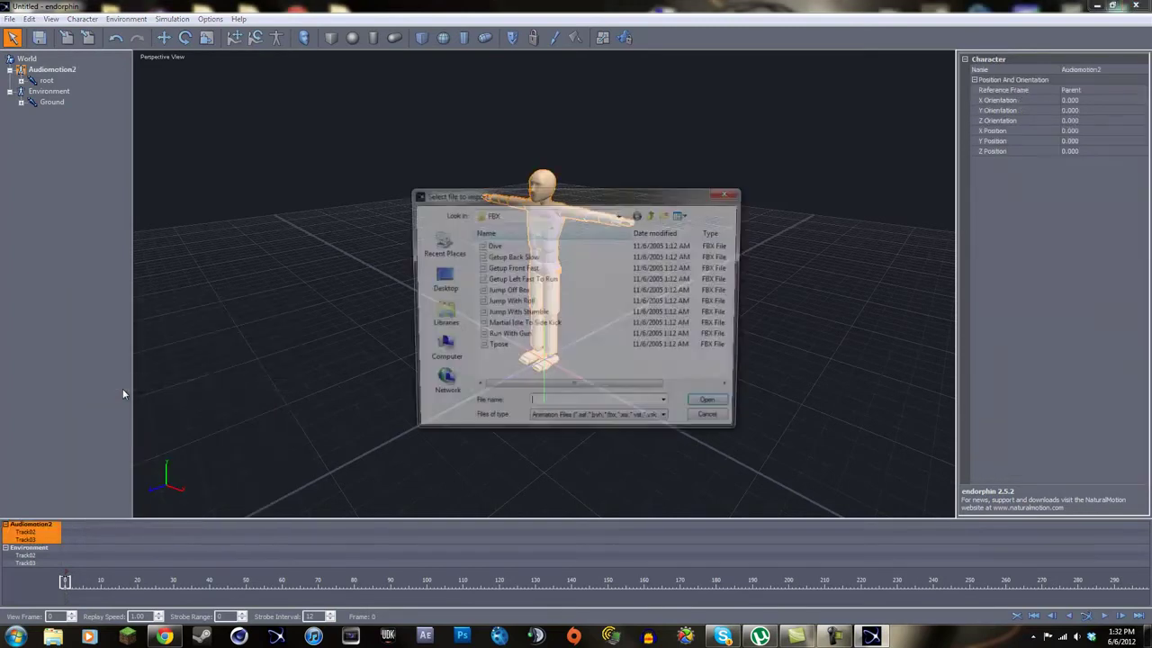
left_click(619, 215)
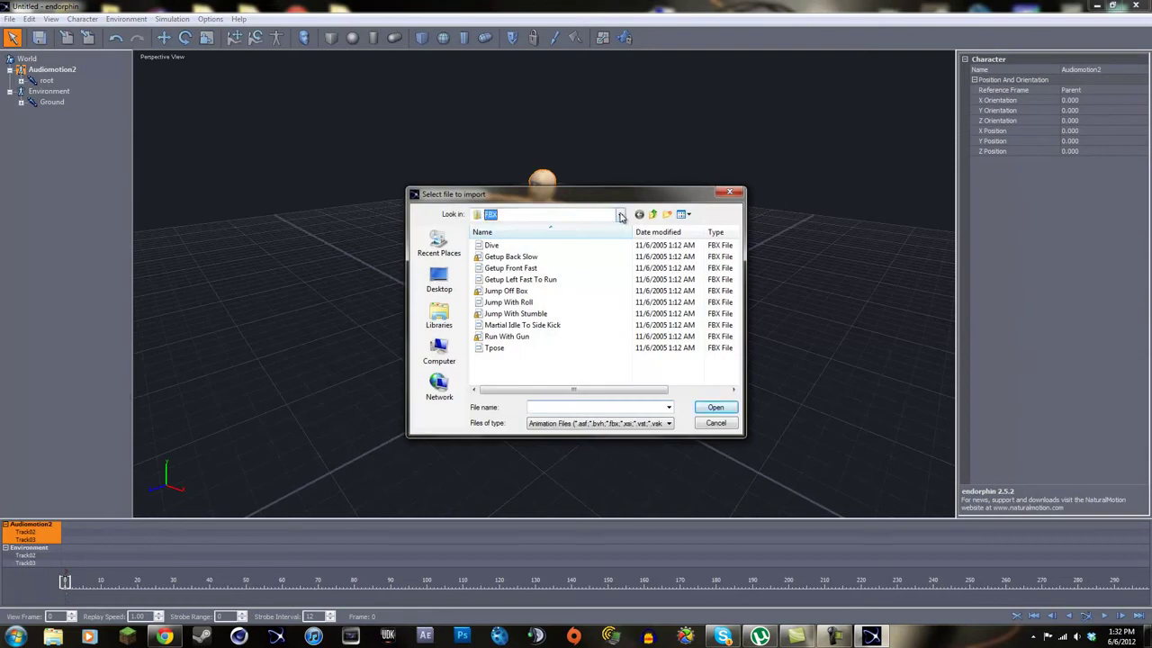
left_click_drag(621, 346, 627, 282)
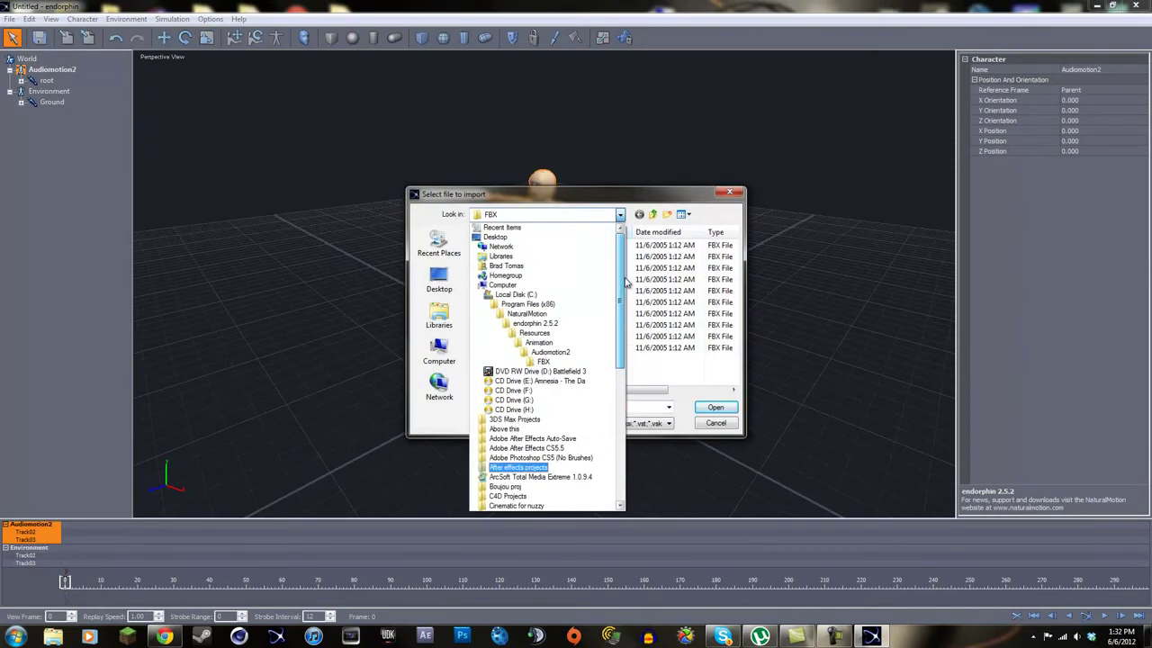
left_click(535, 323)
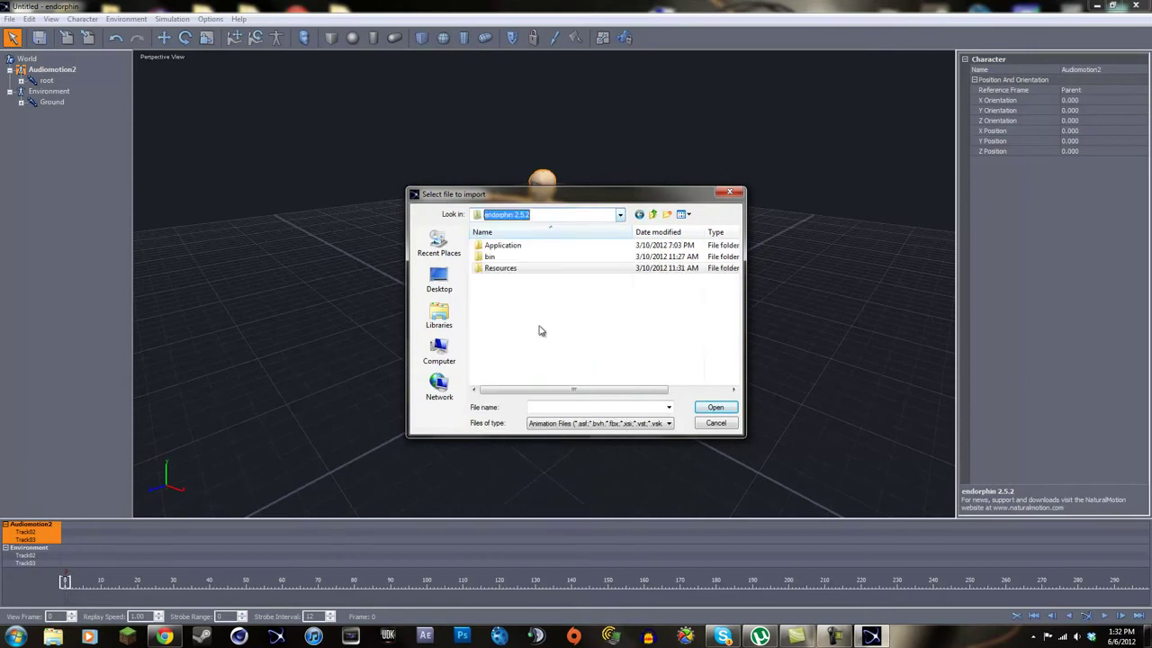
left_click(526, 273)
double_click(525, 273)
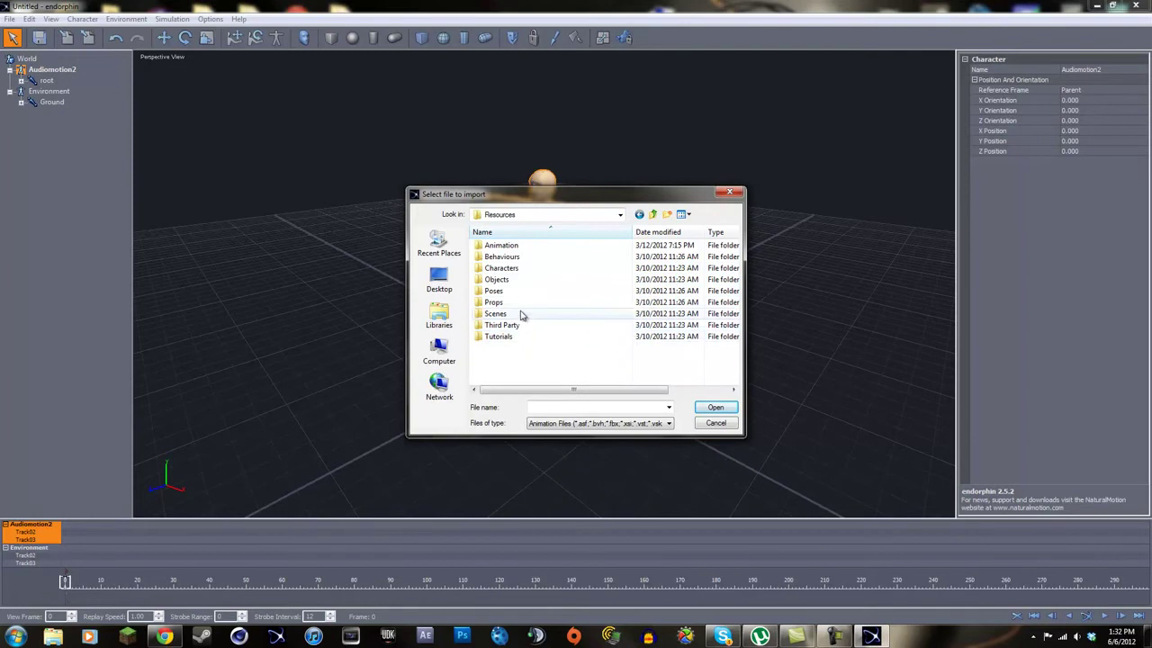
Choose Walk.fbx from the Animation > Audiomotion1 > FBX folder as the animation to import
double_click(510, 246)
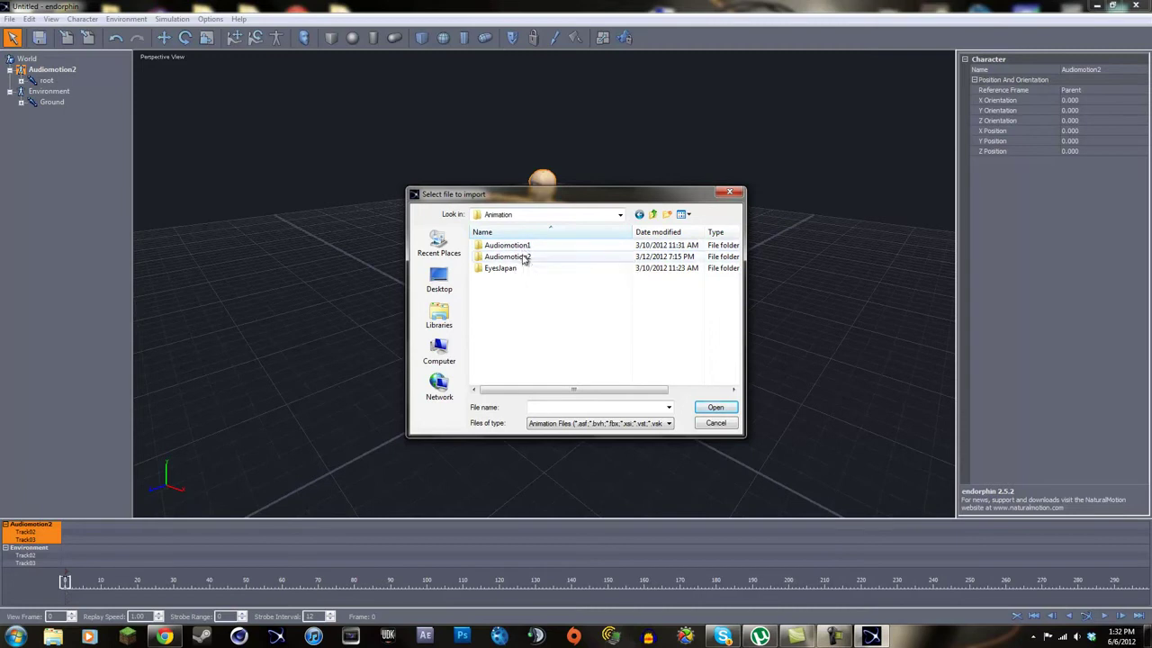
double_click(526, 255)
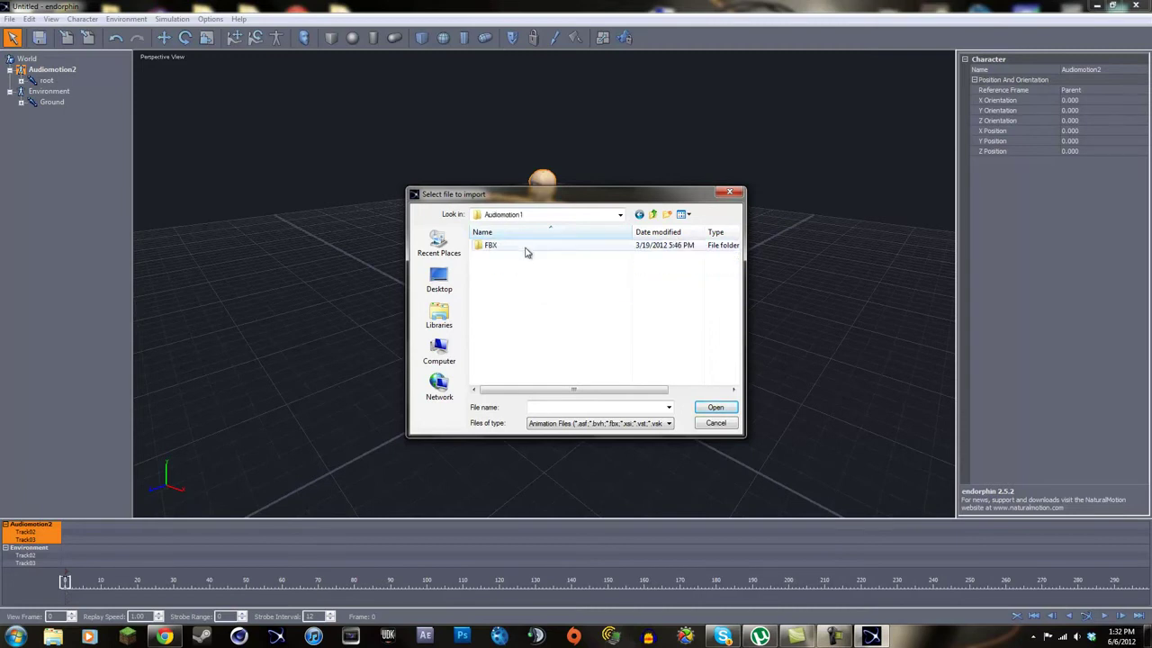
double_click(526, 246)
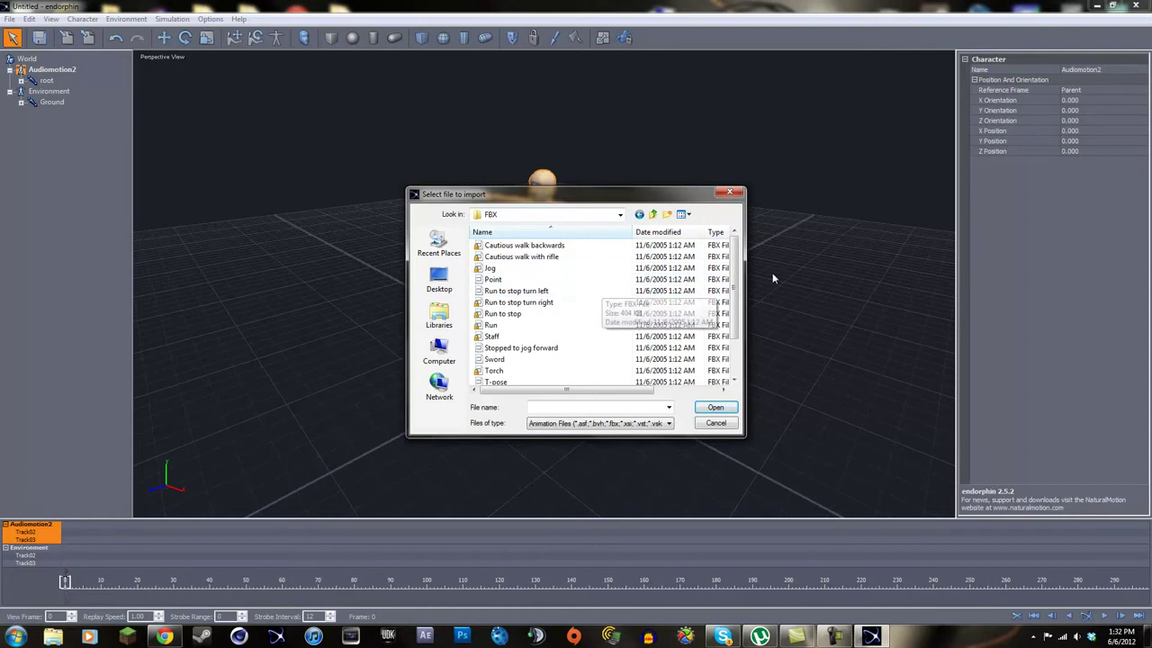
left_click_drag(736, 268, 727, 312)
left_click(492, 370)
left_click(712, 410)
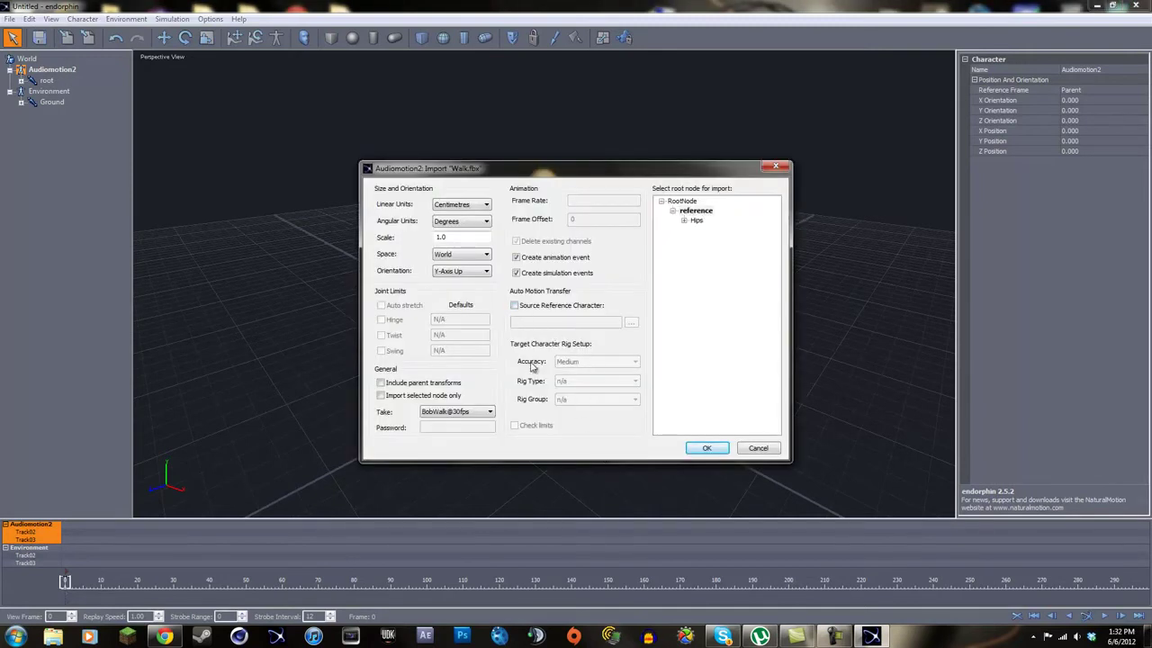
Enable automatic motion transfer with Audiomotion2 as the source reference character and import the walk animation
left_click(515, 307)
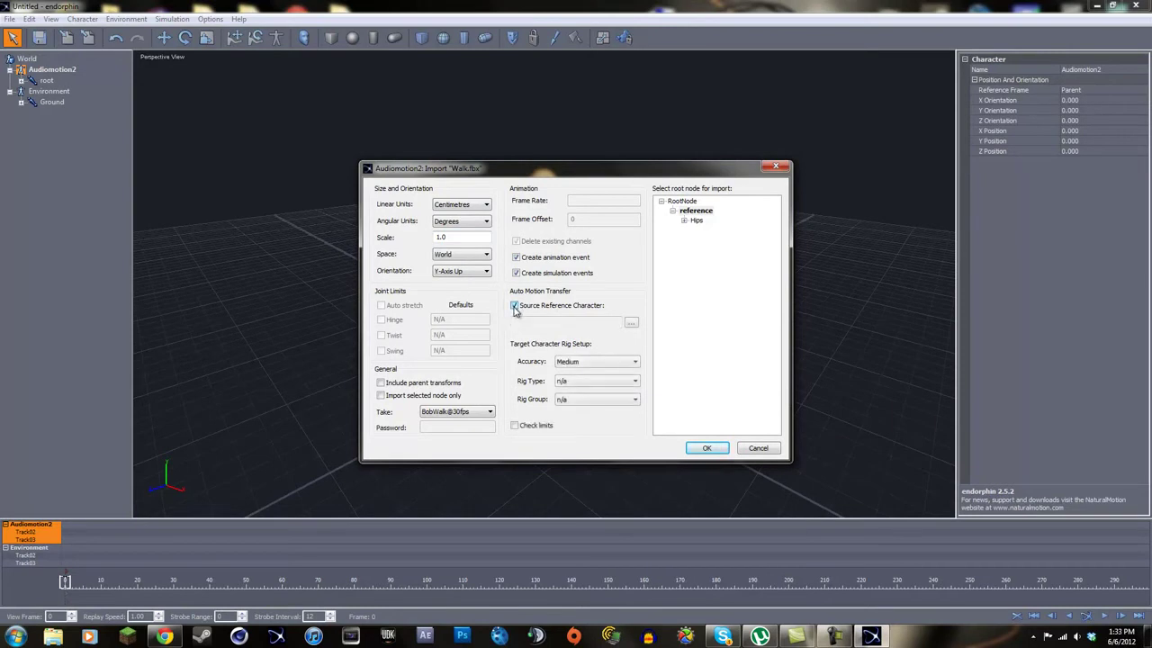
left_click(631, 322)
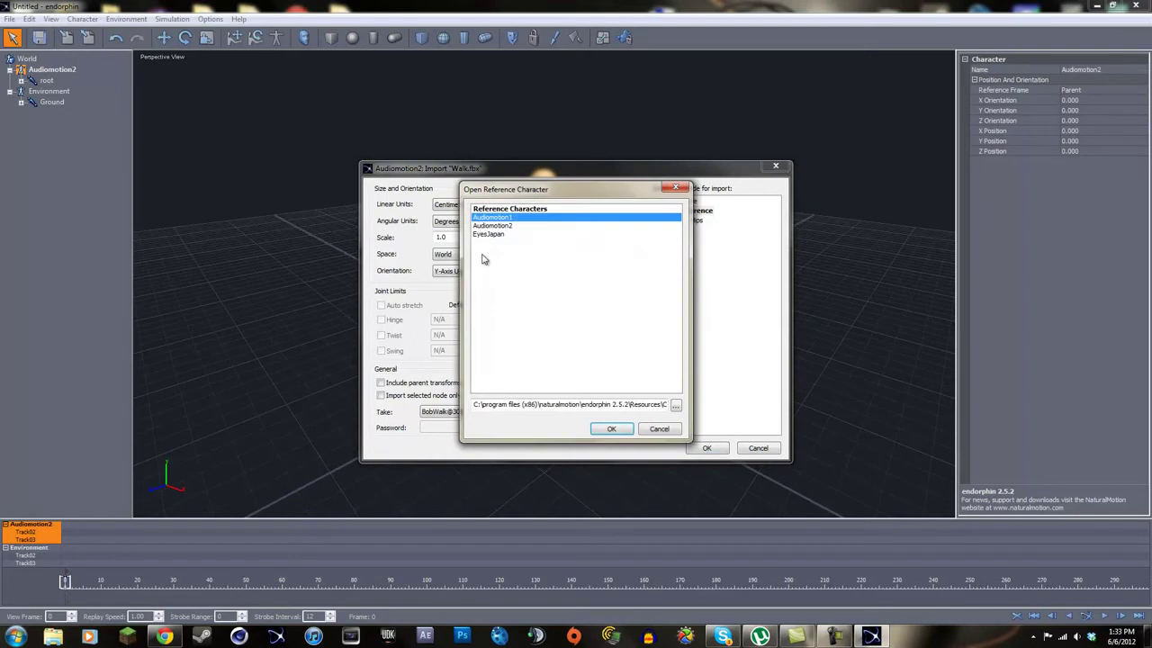
left_click(504, 226)
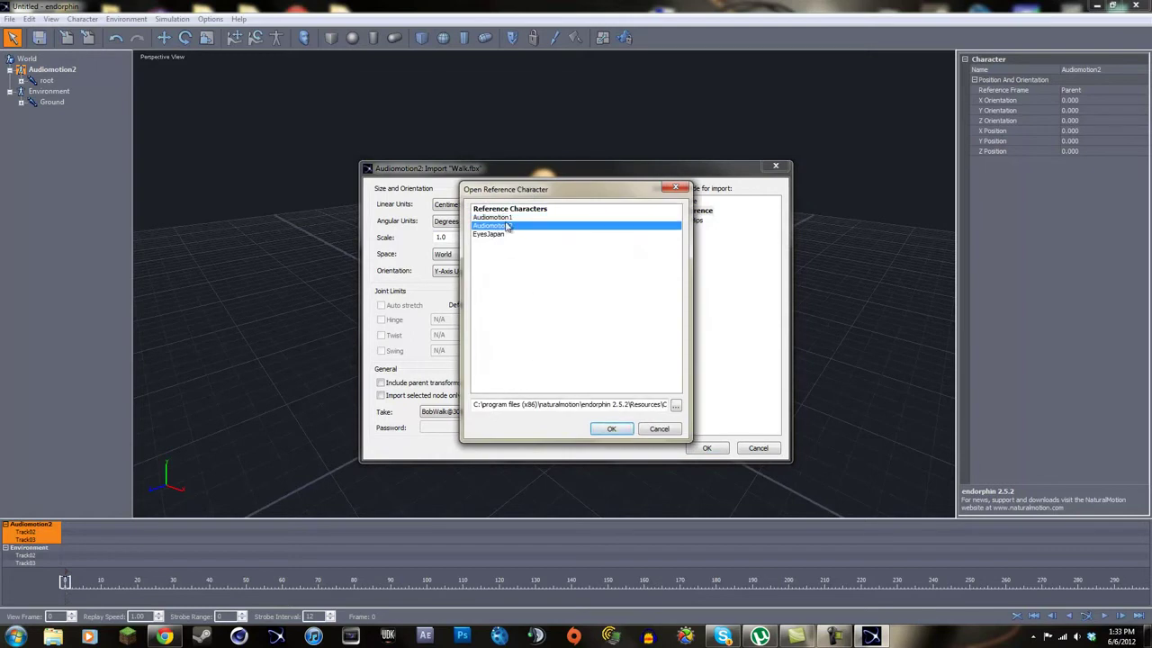
left_click(611, 429)
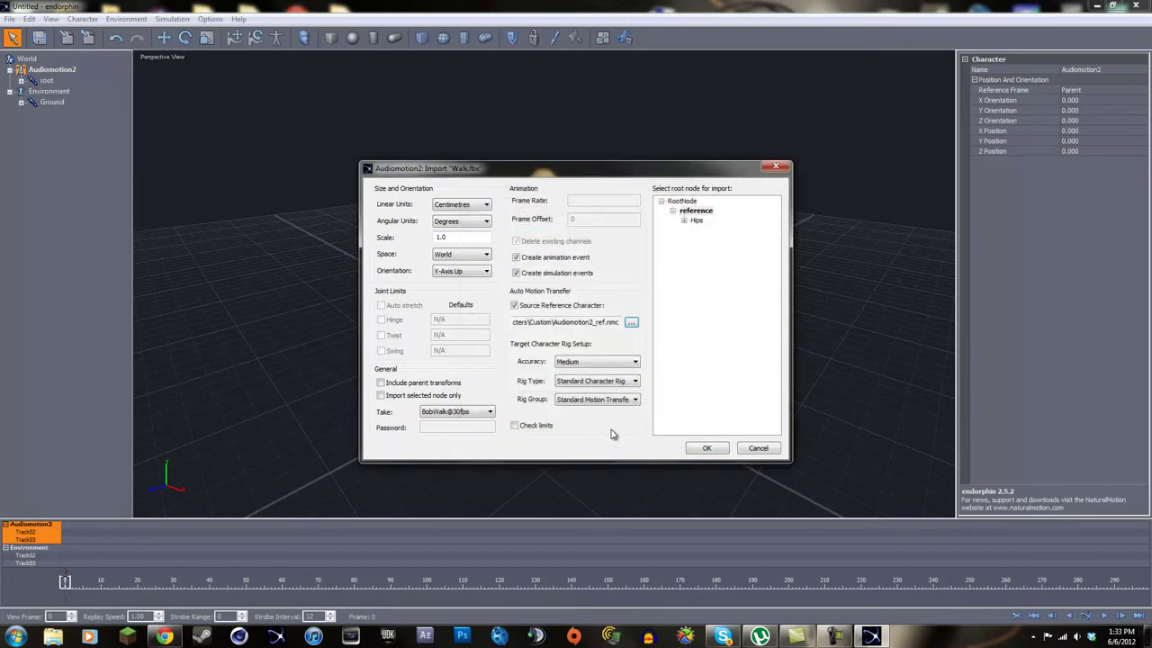
left_click(705, 448)
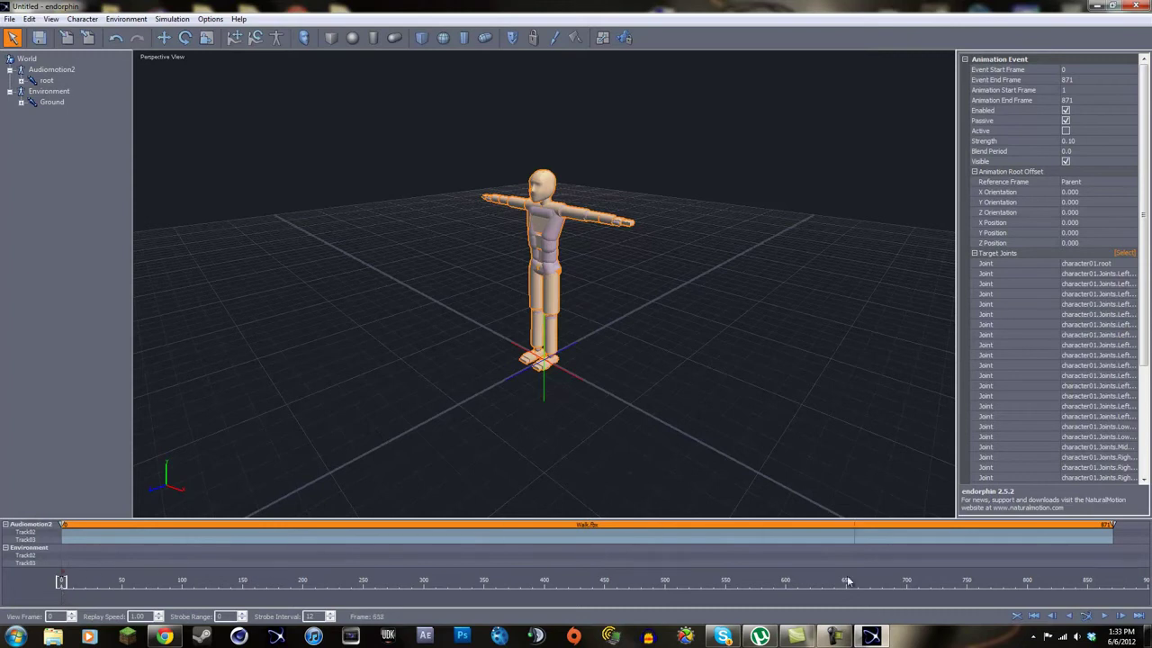
Simulate the walk animation to about frame 478 and scrub back through the timeline to review the motion
left_click(1086, 617)
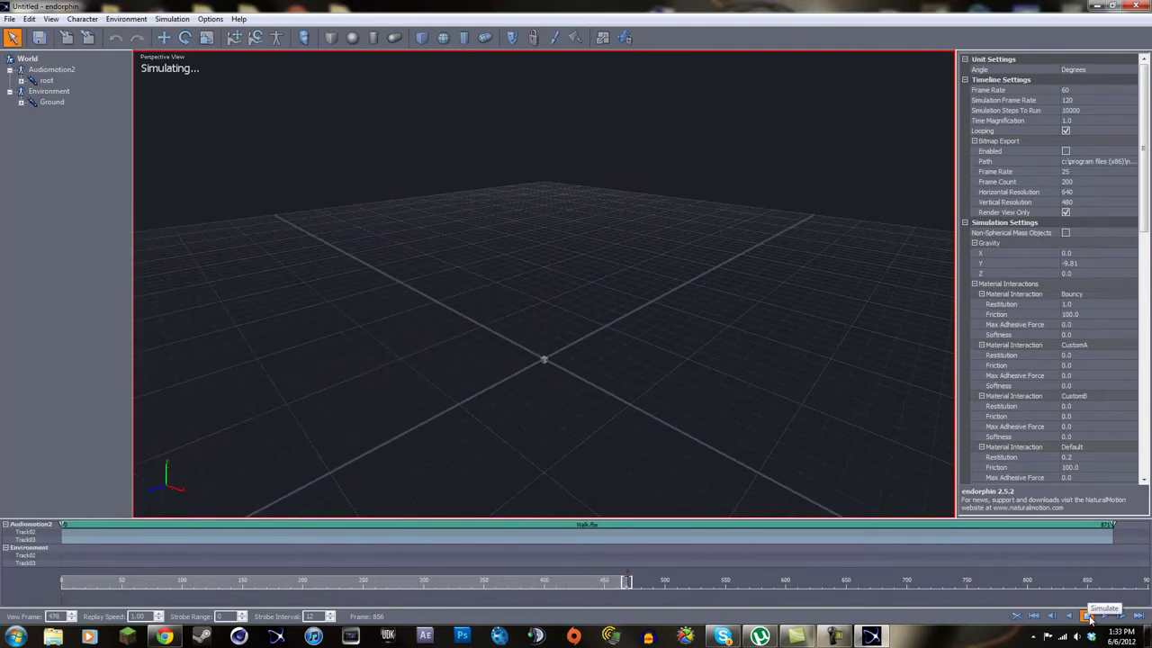
left_click(1090, 619)
mouse_move(642, 587)
left_mouse_down()
mouse_move(251, 575)
mouse_move(641, 583)
mouse_move(627, 583)
left_mouse_up()
left_click_drag(327, 572, 269, 582)
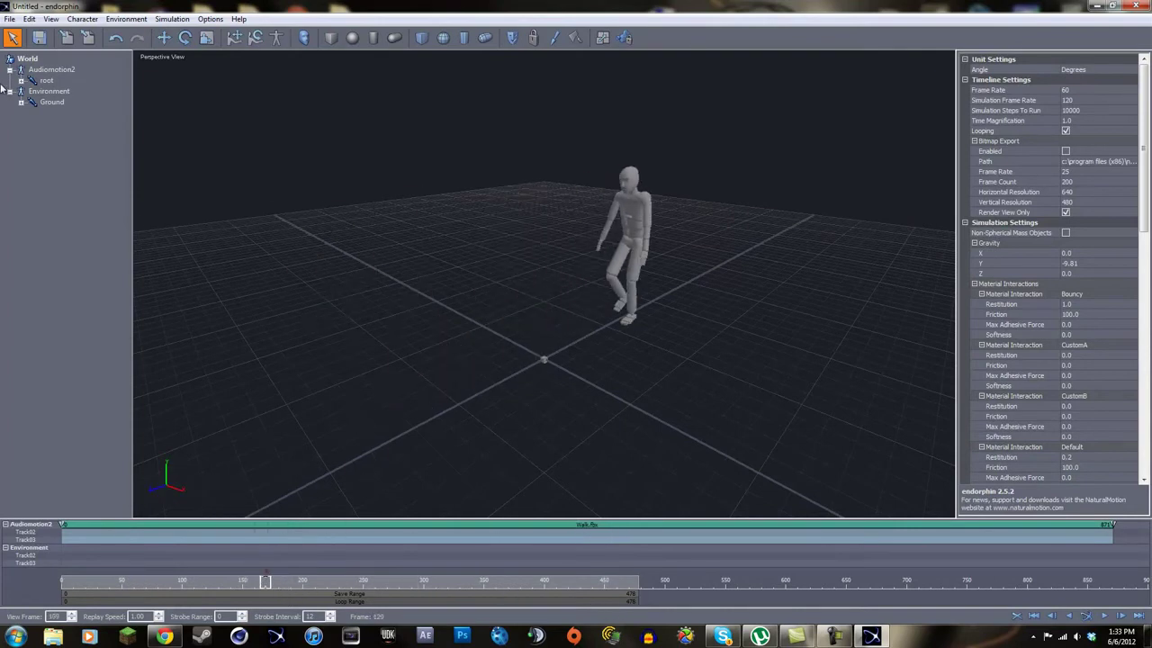
Set up an export of the whole scene as a BVH (BioVision) file on the Desktop and cancel it
left_click(10, 19)
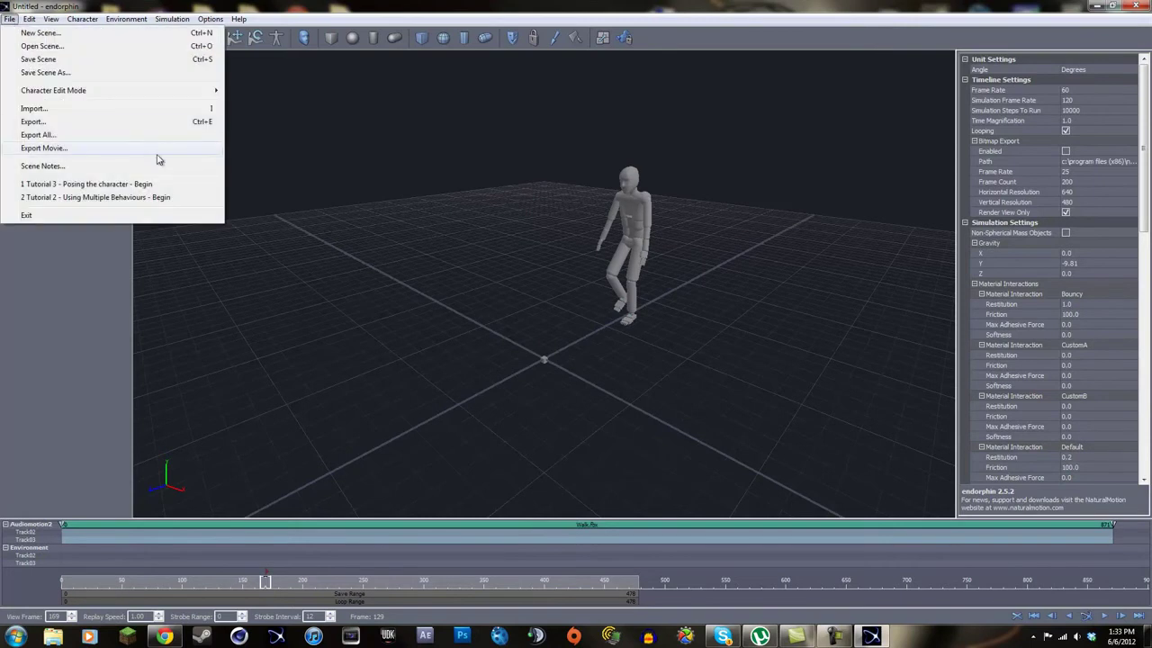
left_click(135, 135)
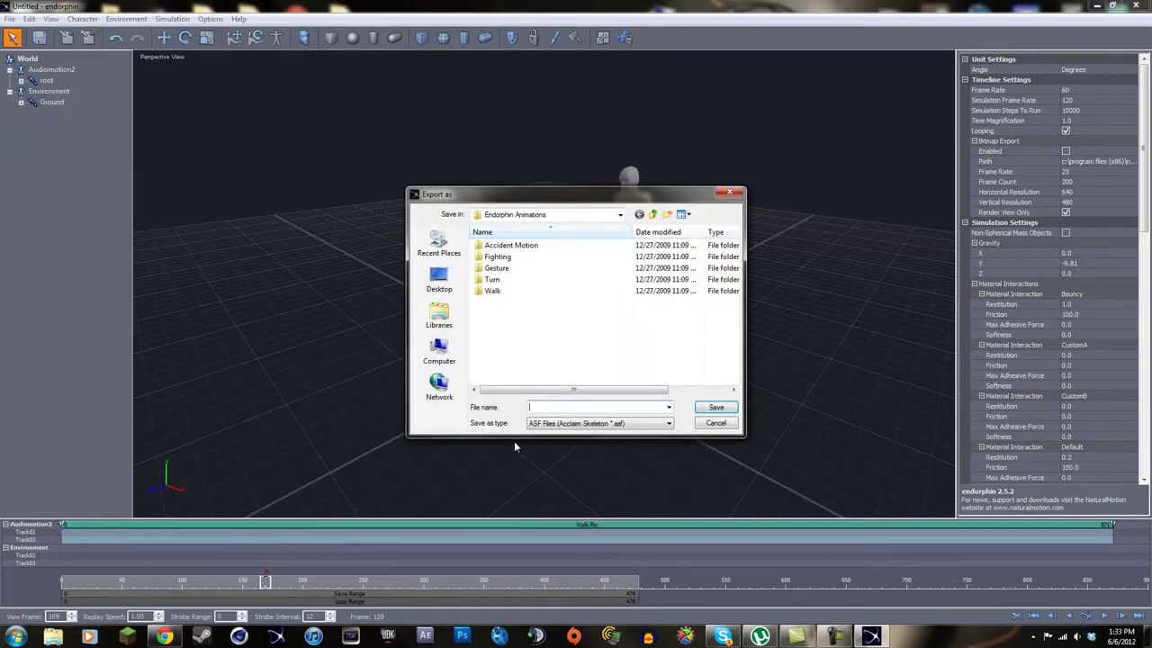
left_click(593, 428)
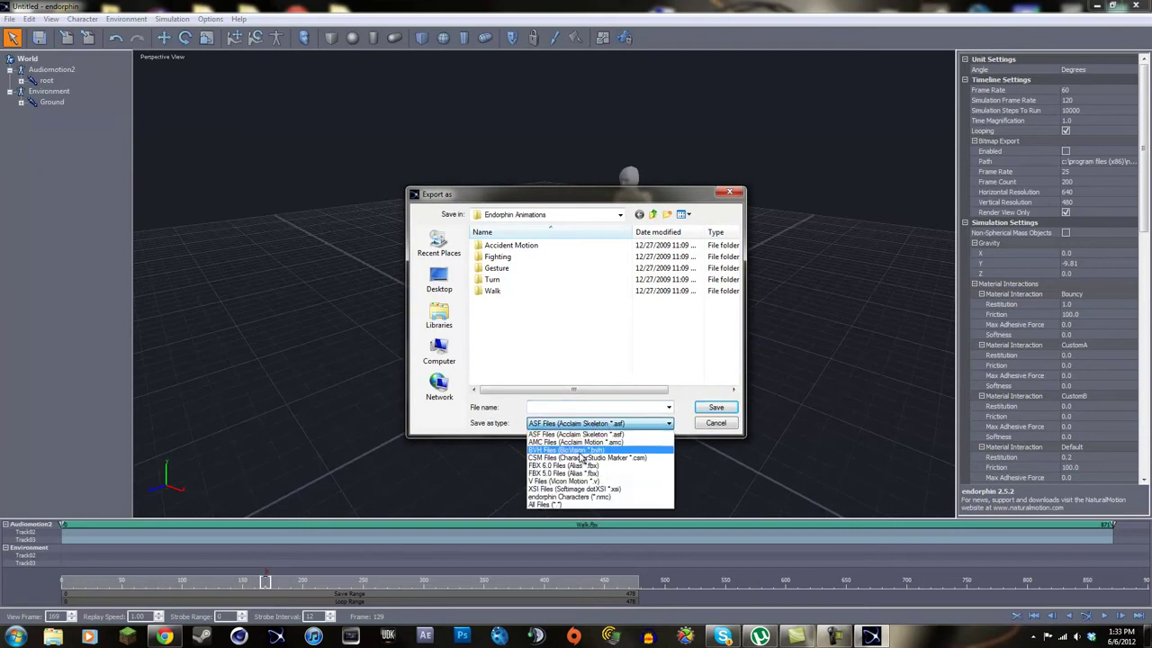
left_click(576, 440)
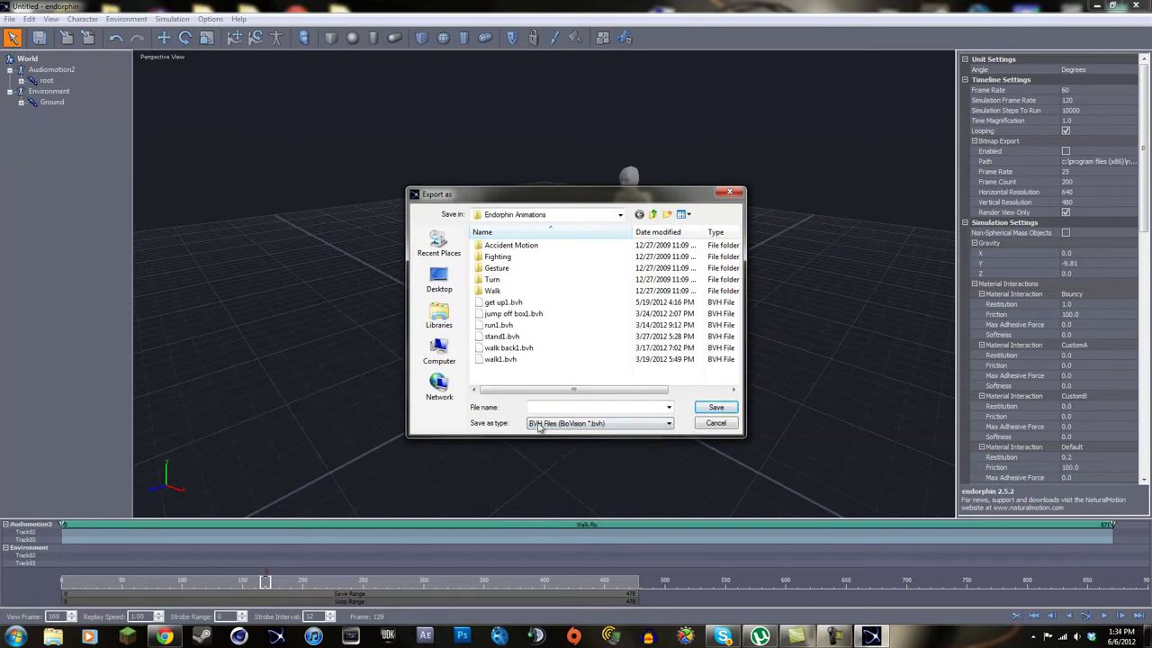
left_click(456, 291)
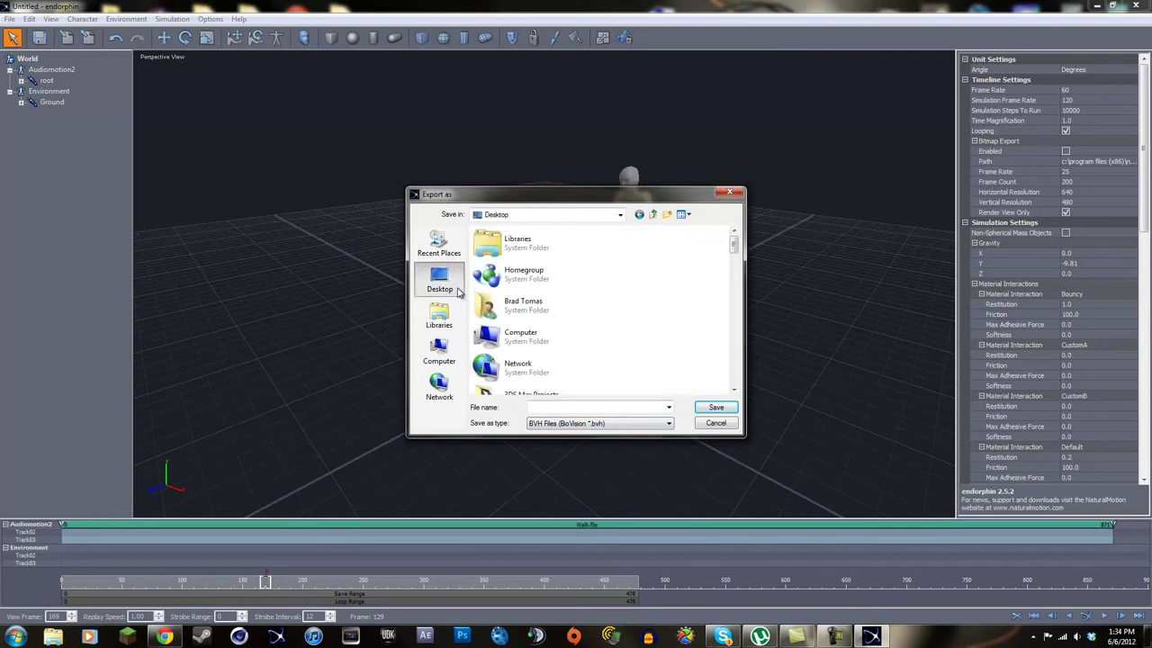
left_click(568, 424)
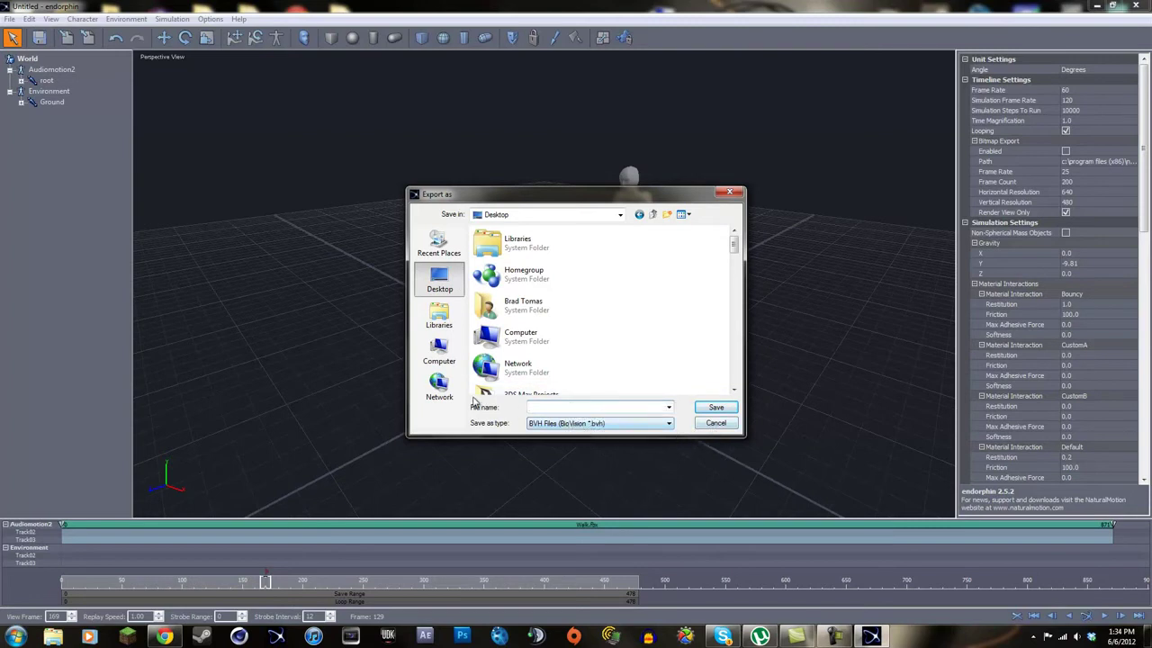
left_click(555, 407)
left_click(704, 424)
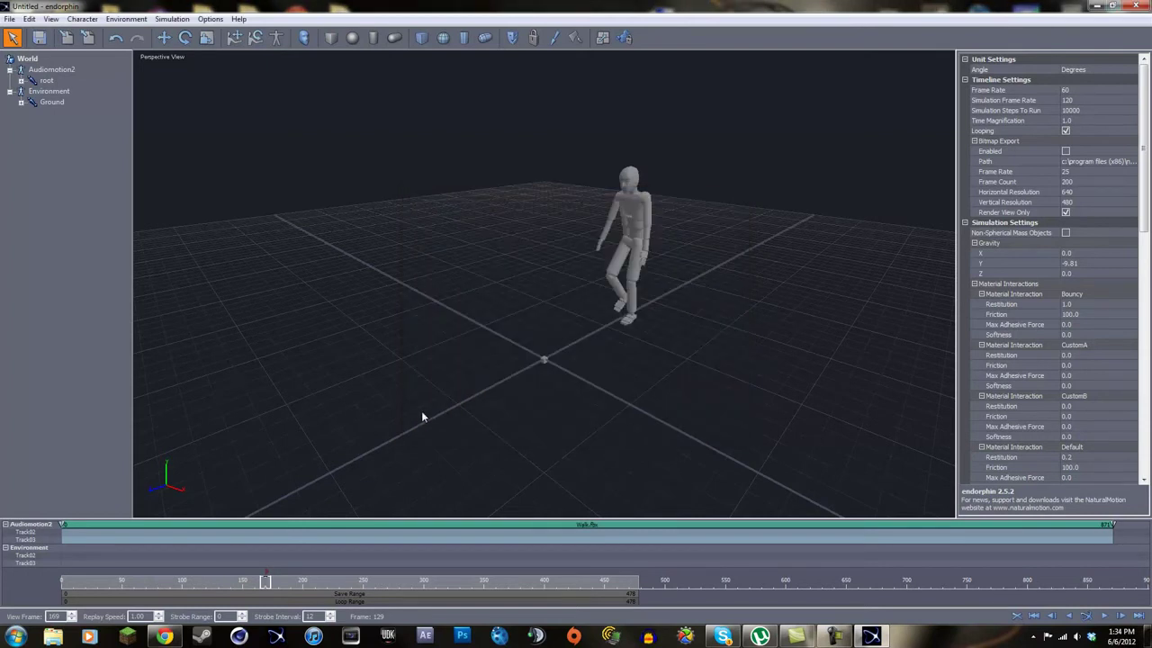
Close endorphin without saving the scene changes
left_click(1136, 5)
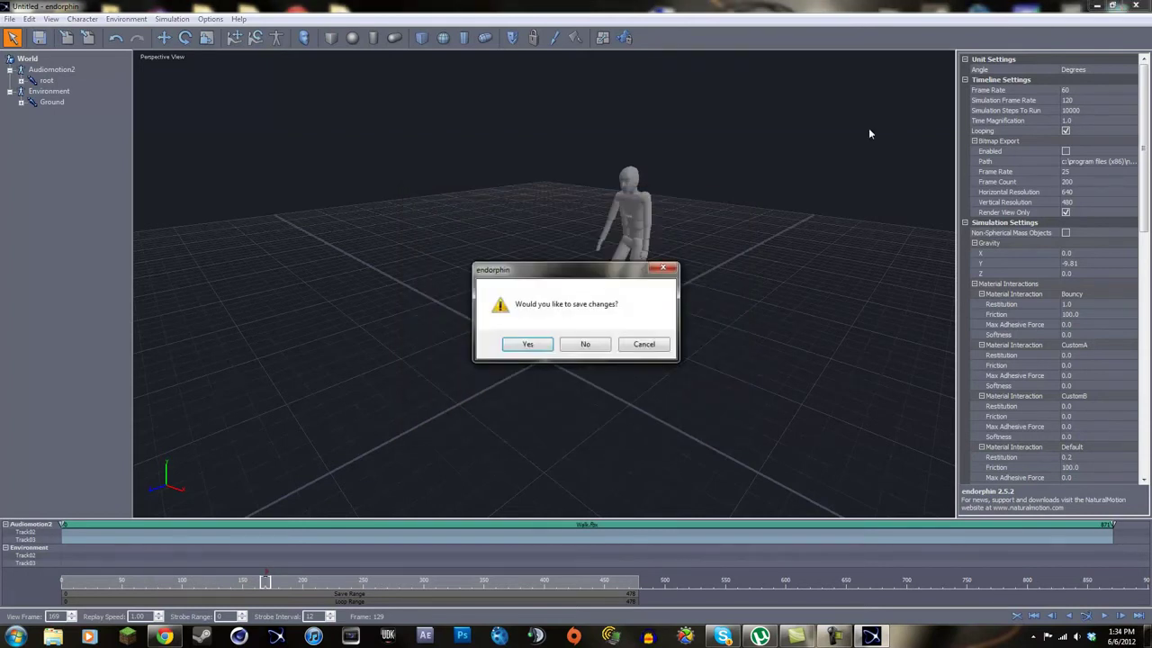
left_click(592, 346)
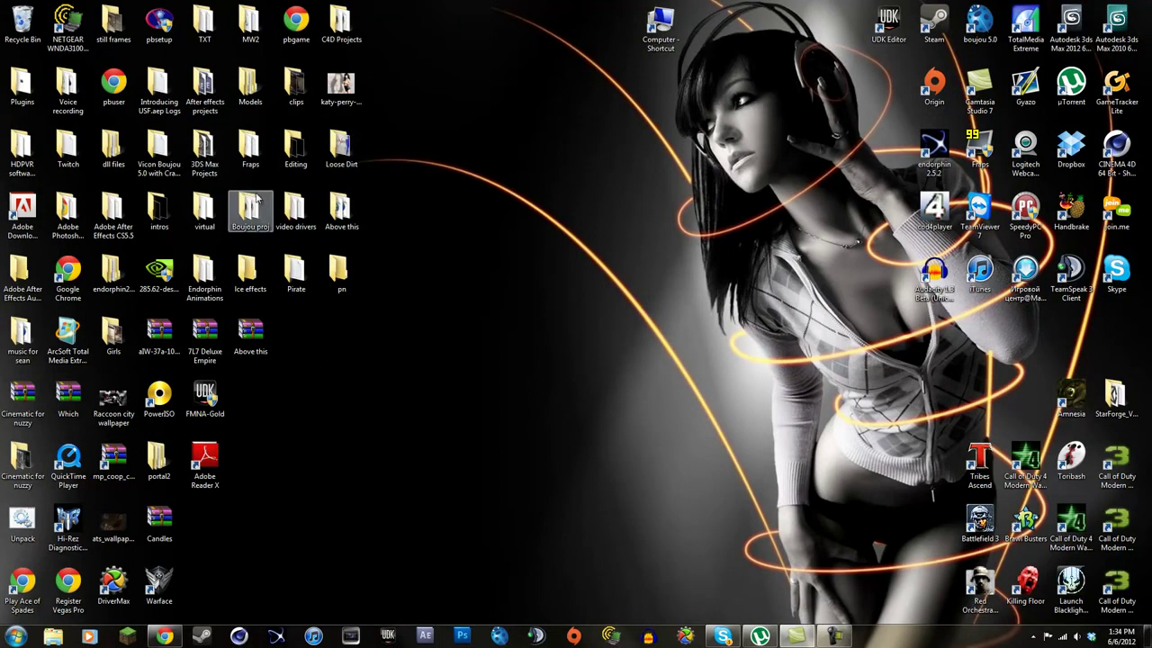
Look for walk1.bvh in the desktop's Endorphin Animations folder, try to open it, and close the browser and folder windows
double_click(205, 274)
double_click(462, 359)
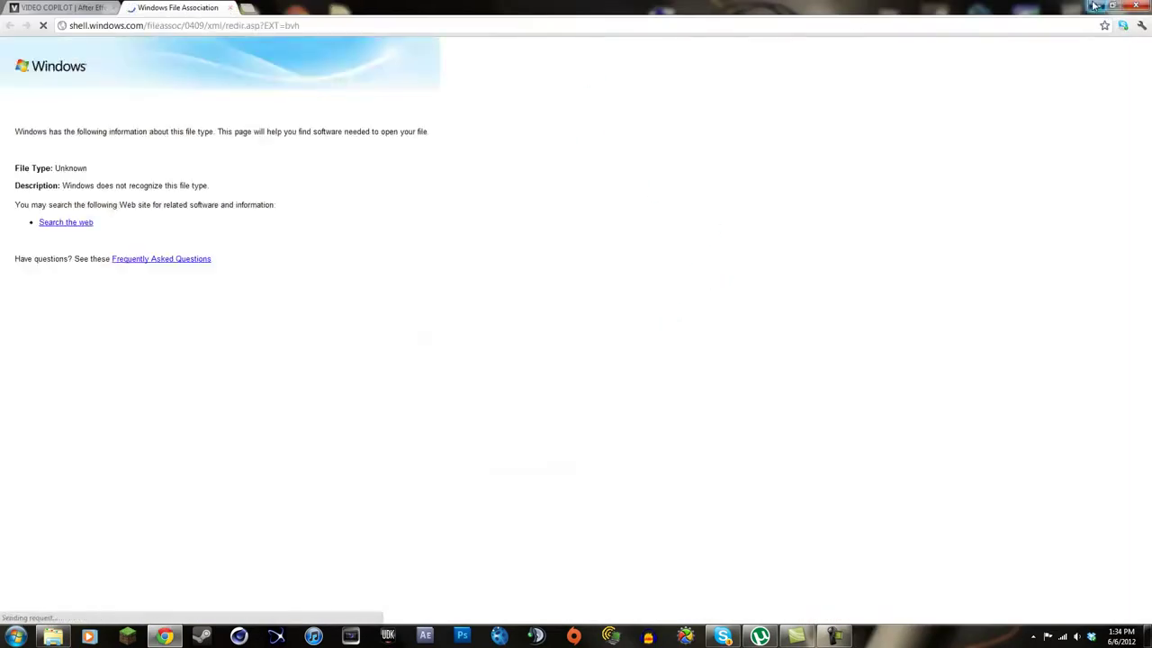
left_click(1136, 6)
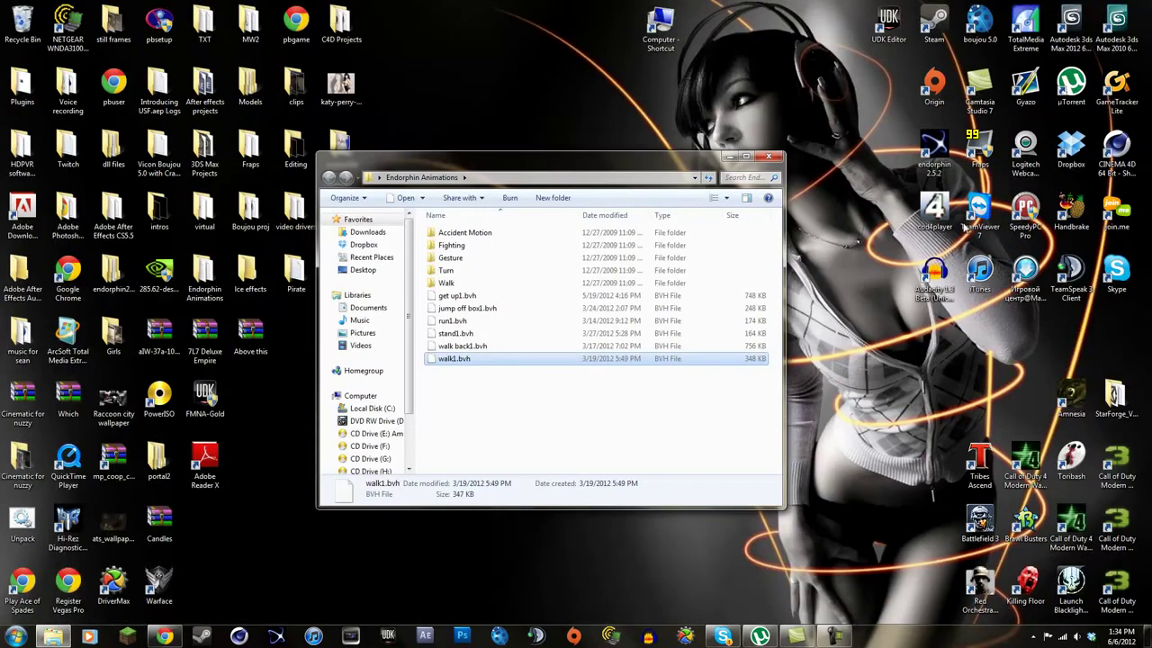
left_click(776, 158)
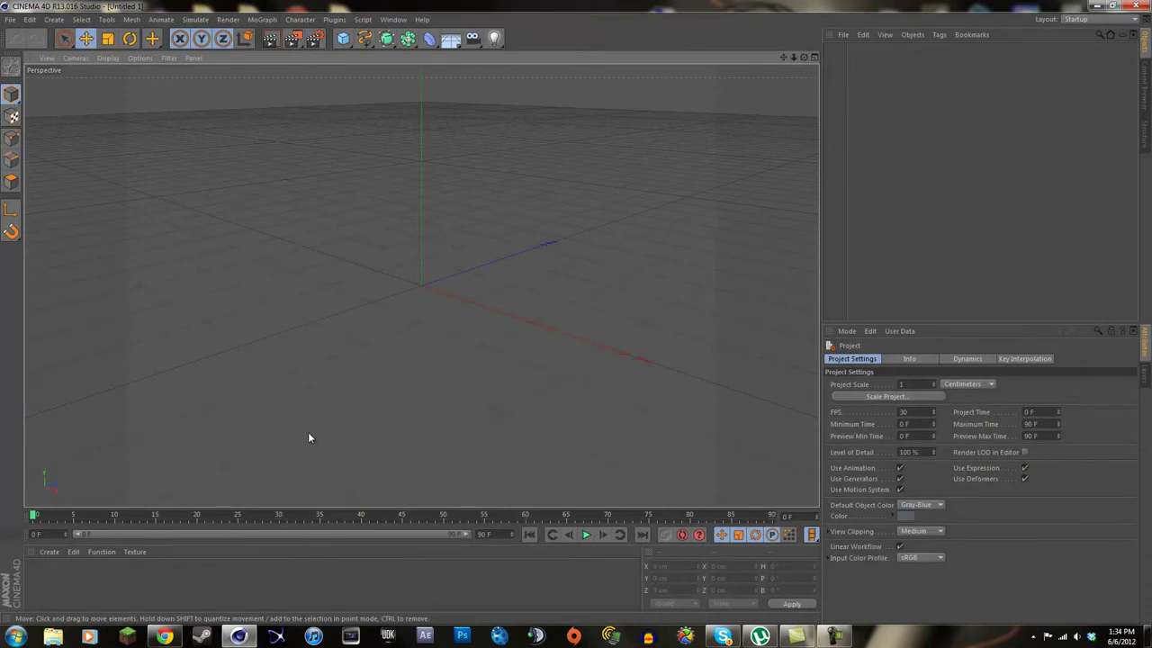
Merge walk1.bvh from the desktop's Endorphin Animations folder into the scene with an import scale of 1 centimetre
left_click_drag(804, 57, 577, 312)
left_click(6, 20)
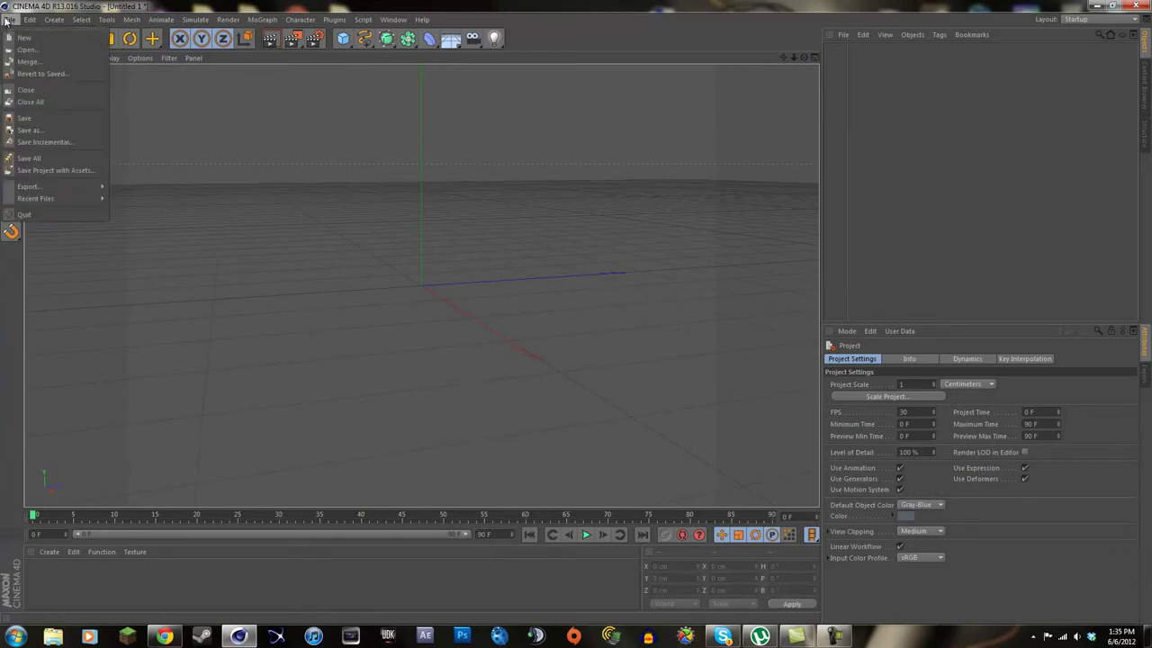
left_click(29, 58)
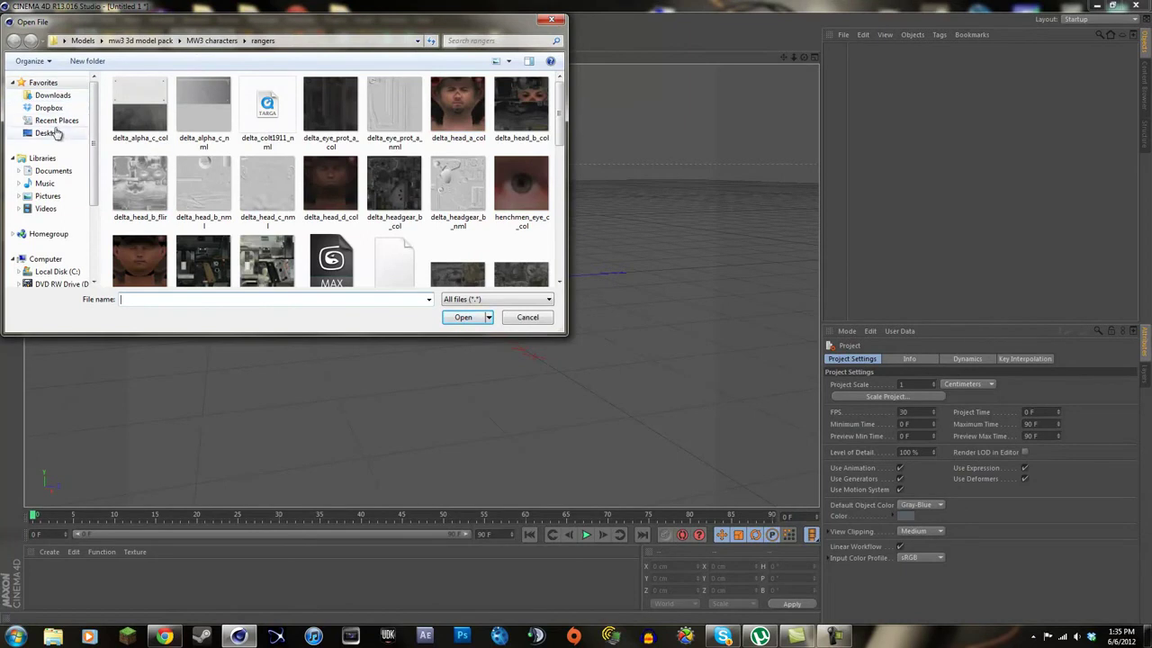
left_click(54, 133)
mouse_move(560, 162)
left_mouse_down()
mouse_move(565, 193)
mouse_move(579, 159)
left_mouse_up()
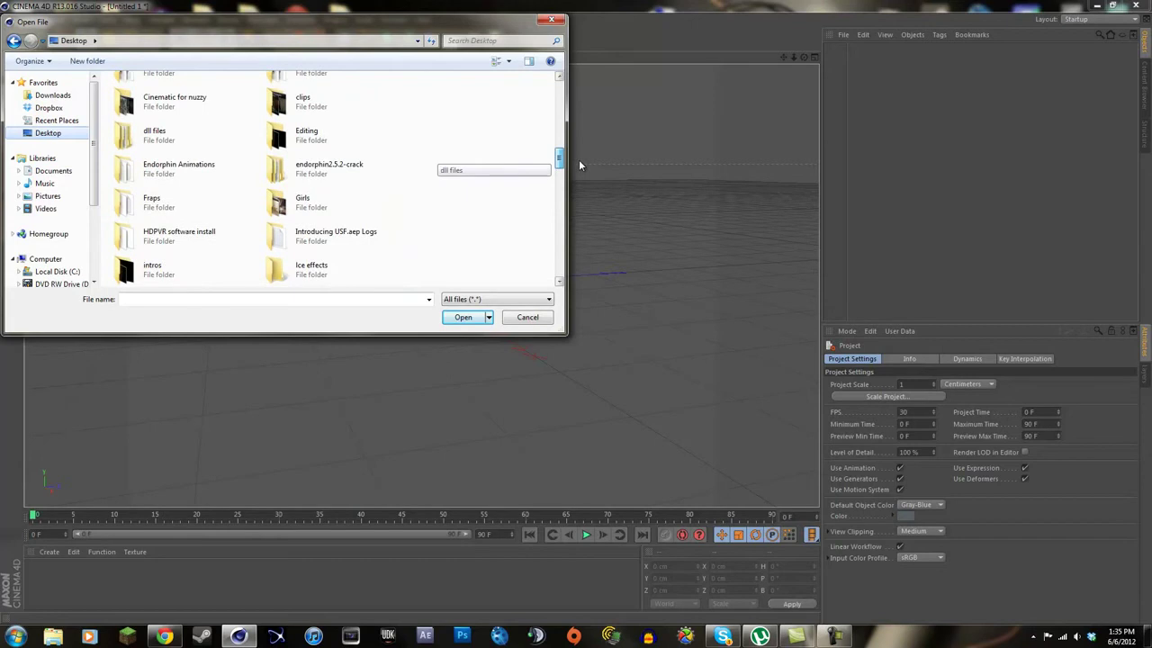
double_click(149, 171)
left_click(153, 224)
left_click(473, 320)
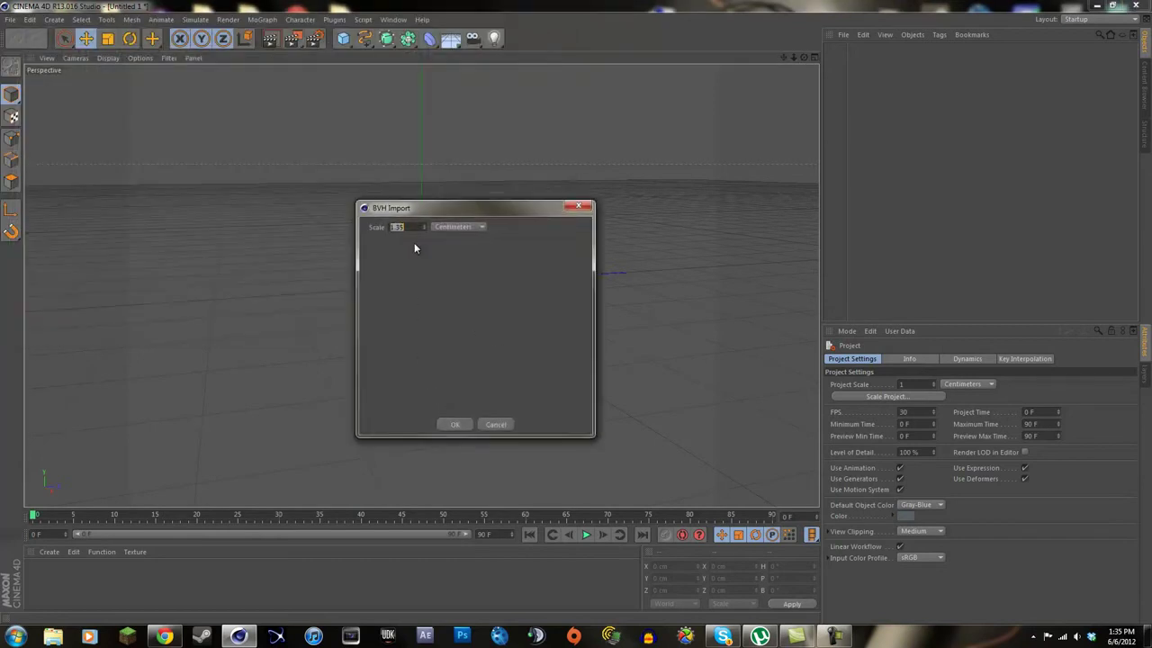
type("1")
left_click(455, 425)
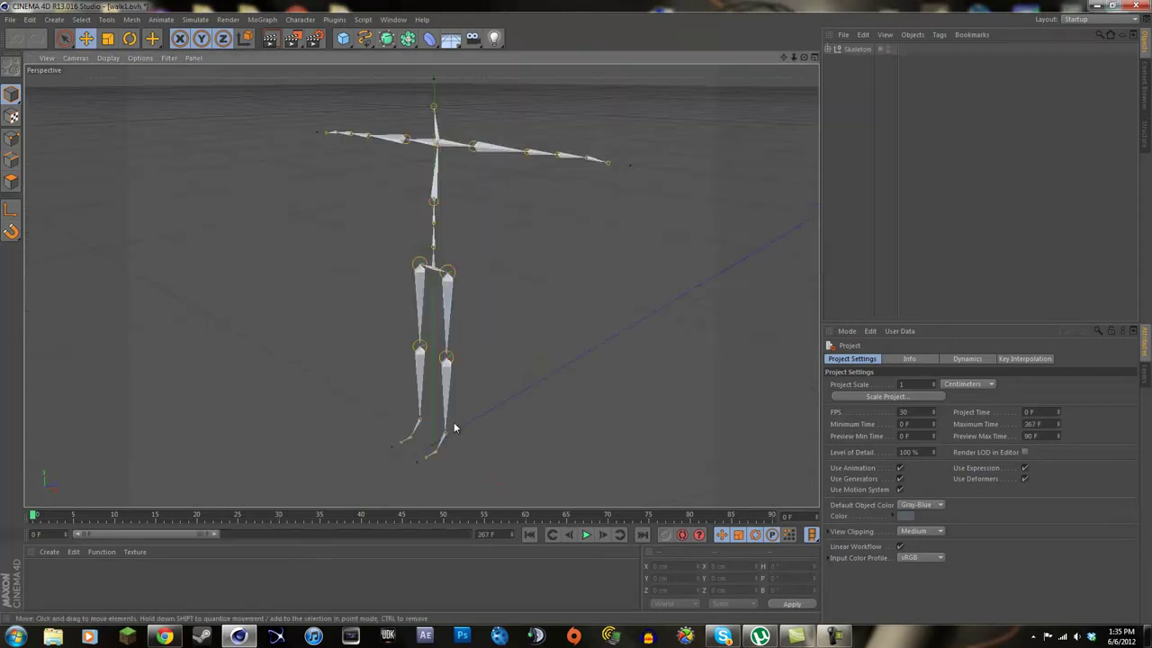
Extend the preview range to frame 267 and scrub the skeleton's animation back to frame 0
left_click_drag(455, 425, 522, 306, "alt")
left_click_drag(214, 535, 469, 536)
left_click_drag(58, 521, 4, 520)
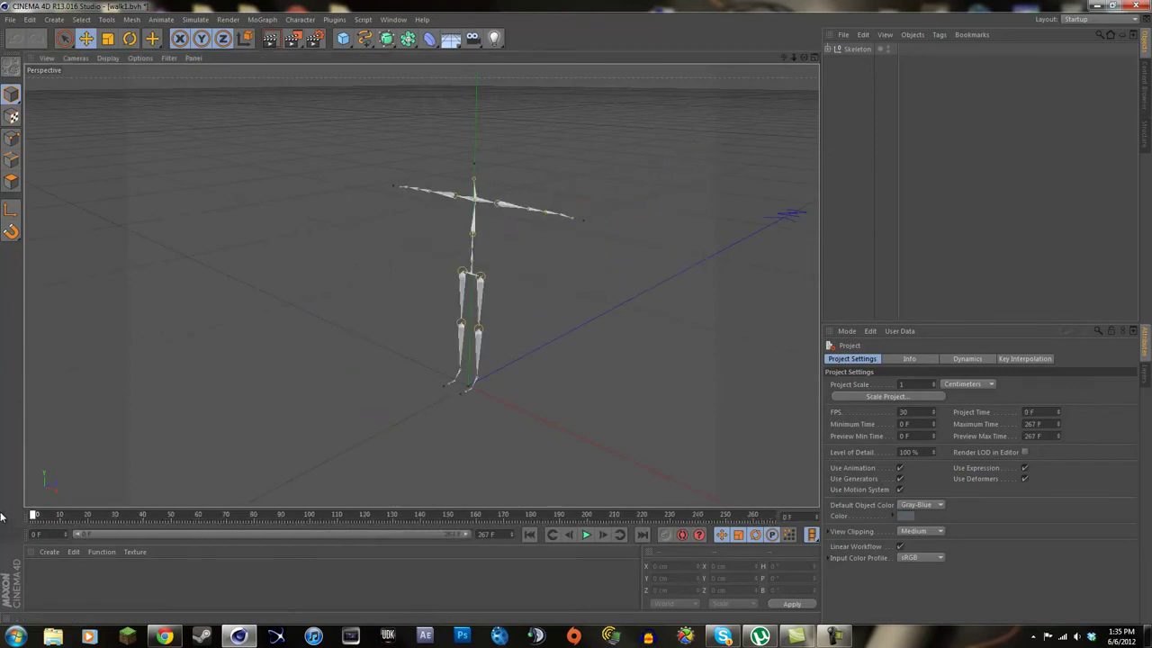
Merge the USMC TPOSE SNIPER model from the desktop's Editing folder into the skeleton scene
left_click_drag(576, 312, 576, 310, "alt")
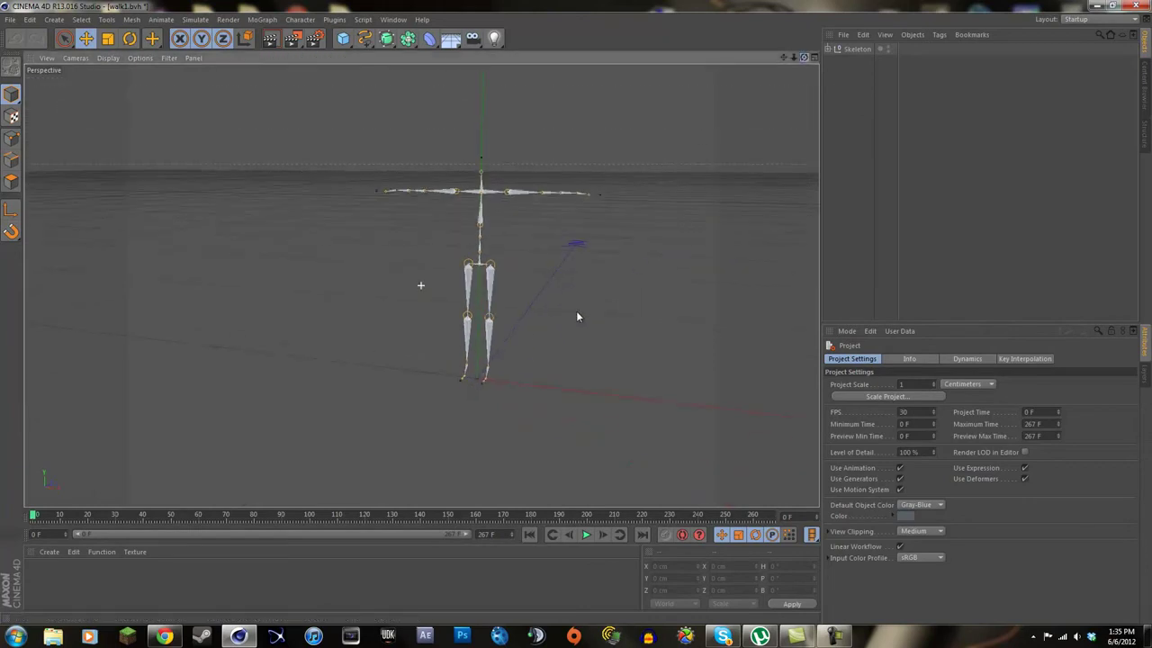
left_click_drag(588, 195, 540, 185, "alt")
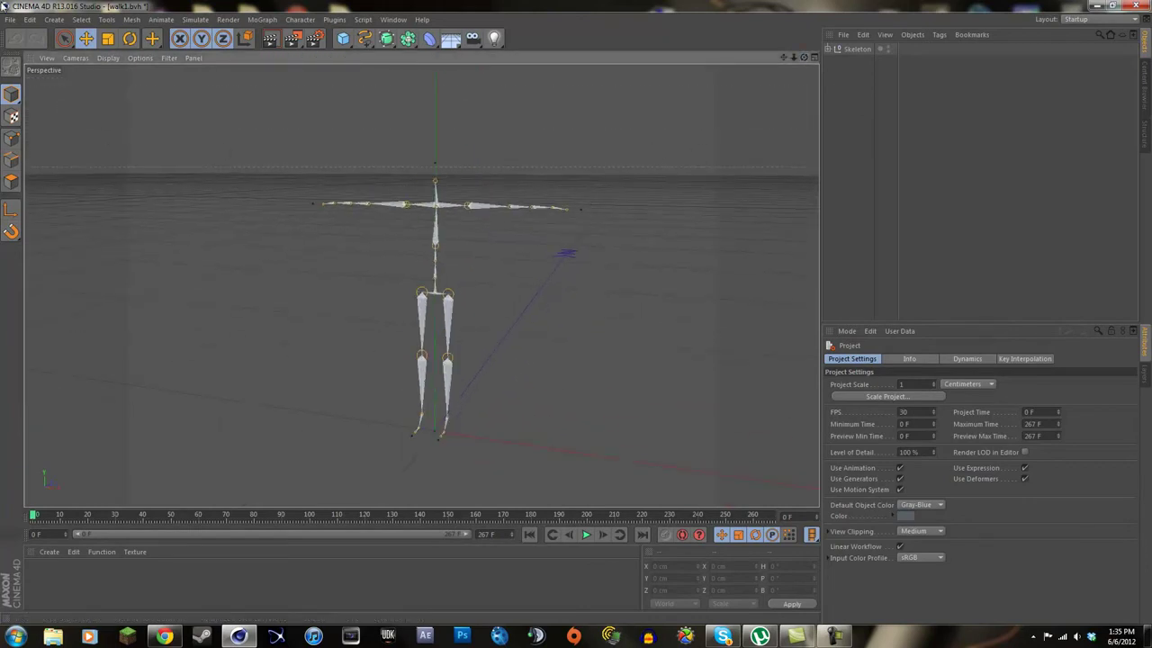
left_click(9, 19)
left_click(52, 63)
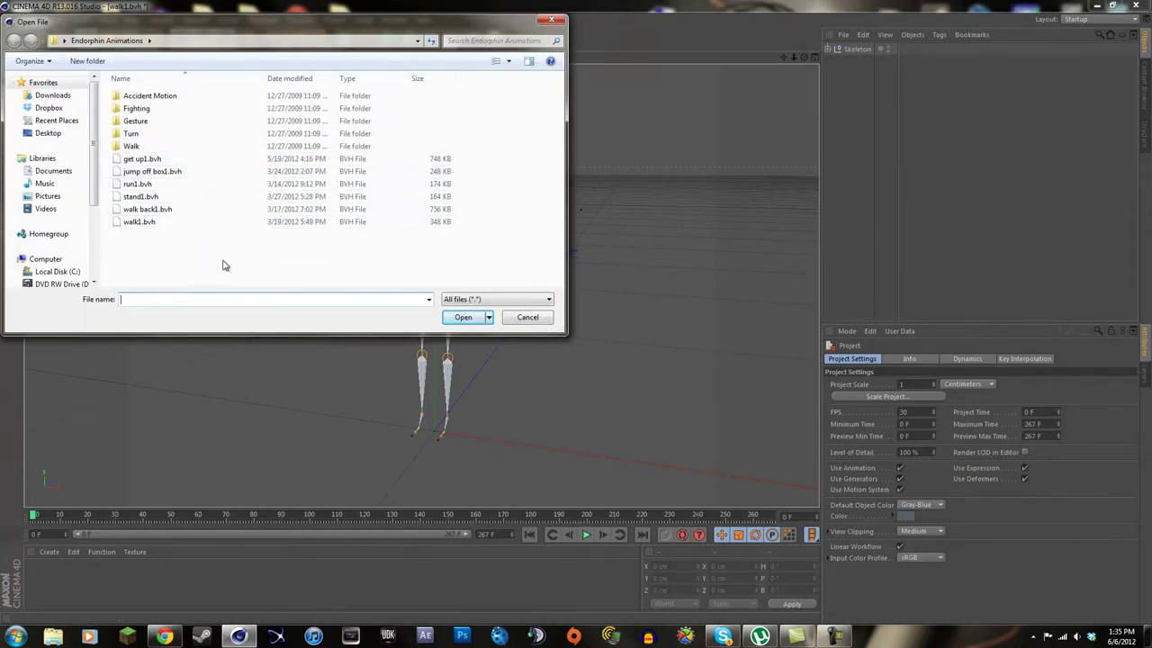
left_click(49, 134)
double_click(342, 241)
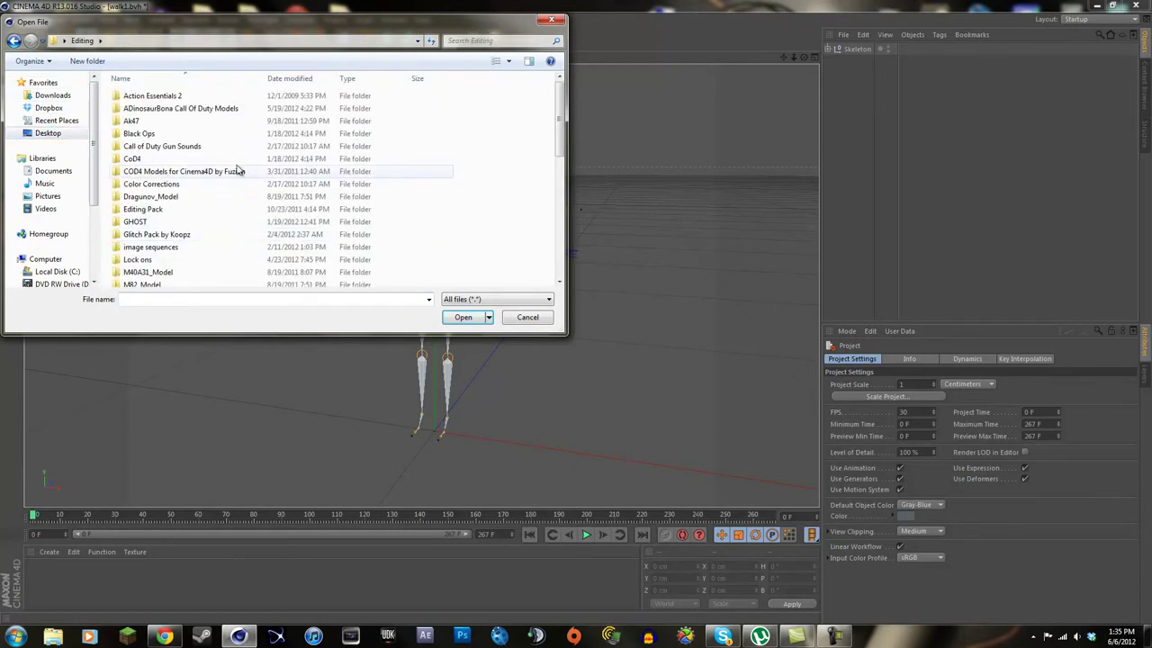
scroll(437, 136, "down", 10)
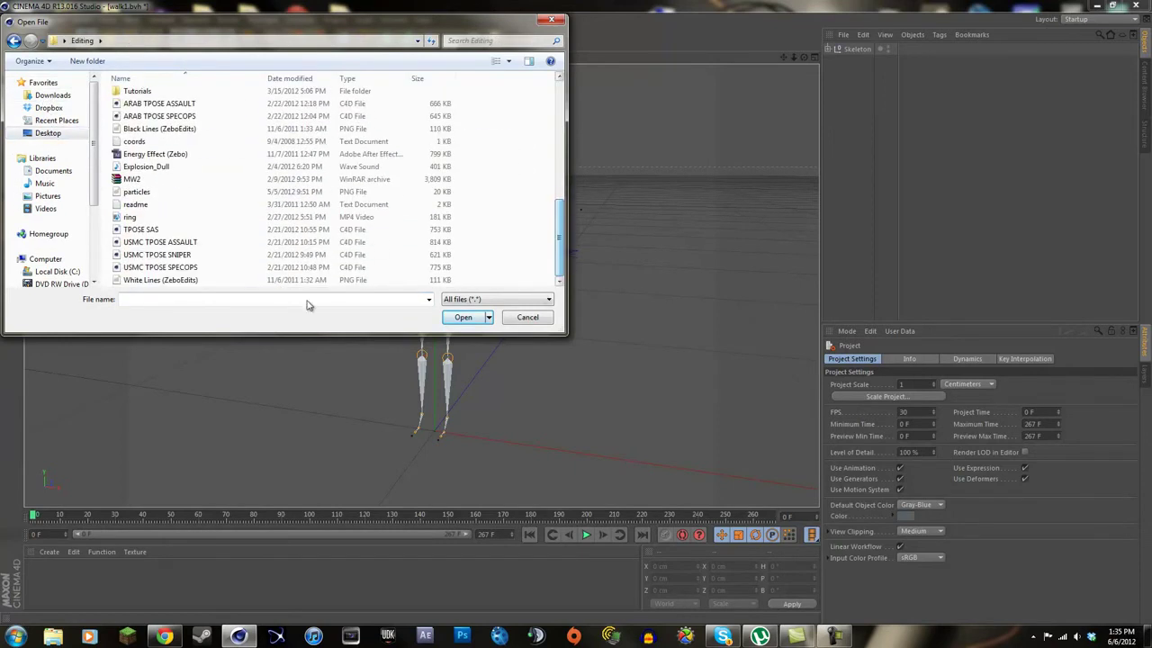
left_click(197, 258)
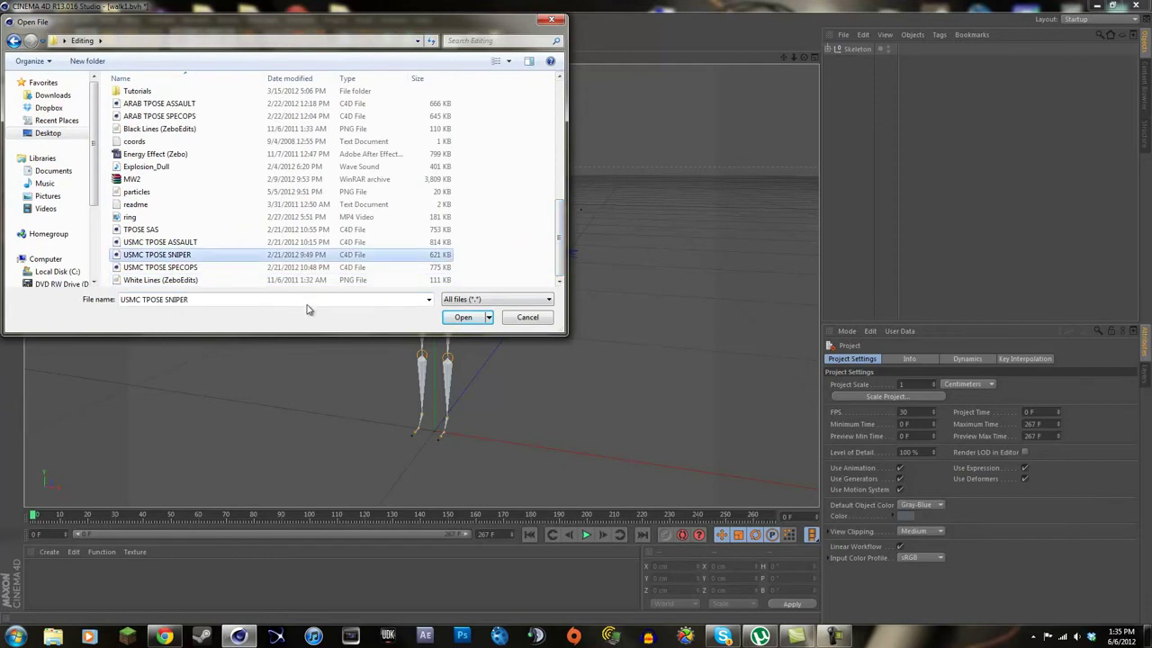
left_click(462, 317)
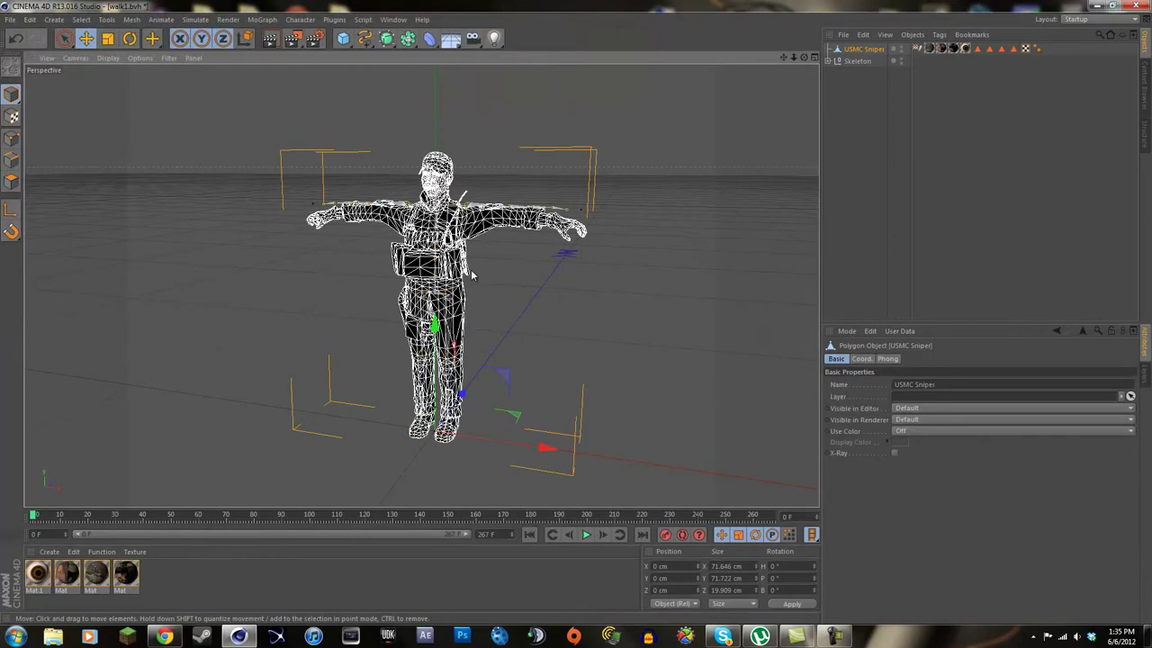
Render the current view to check the sniper model's textures, and return to the normal viewport display
left_click(271, 41)
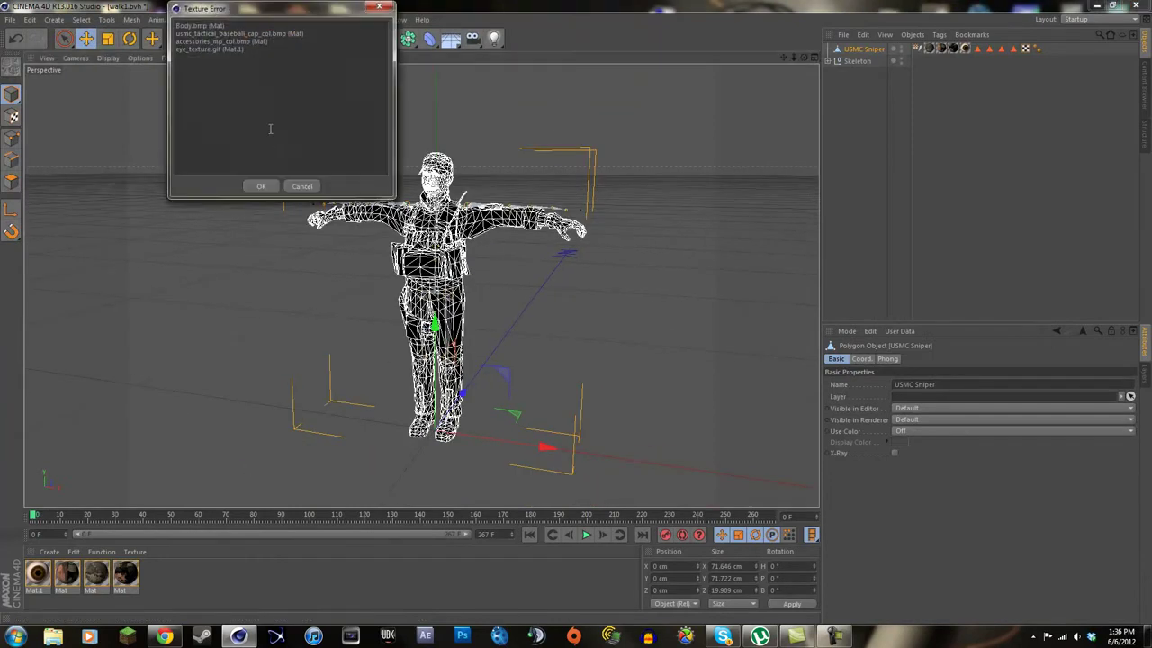
left_click(264, 186)
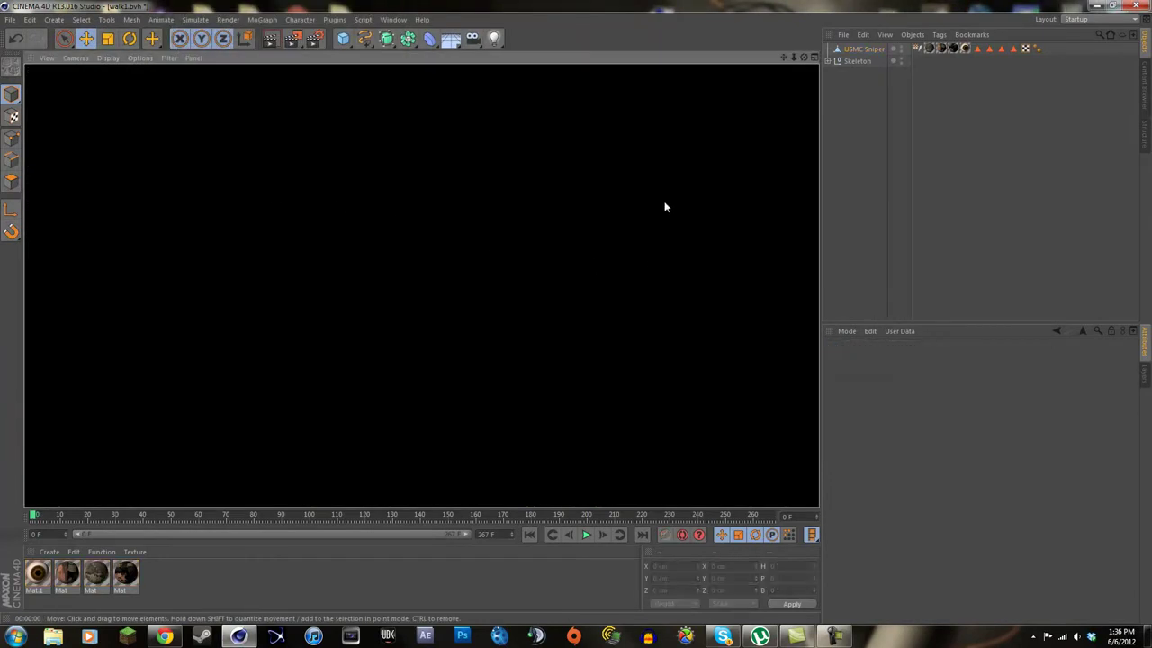
left_click(660, 288)
Relink Mat.1's colour texture to eye_texture in Editing > COD4 Models for Cinema4D by Fuzion > USMC > tex, without copying it to the project
left_click(930, 47)
left_click(123, 580)
double_click(38, 574)
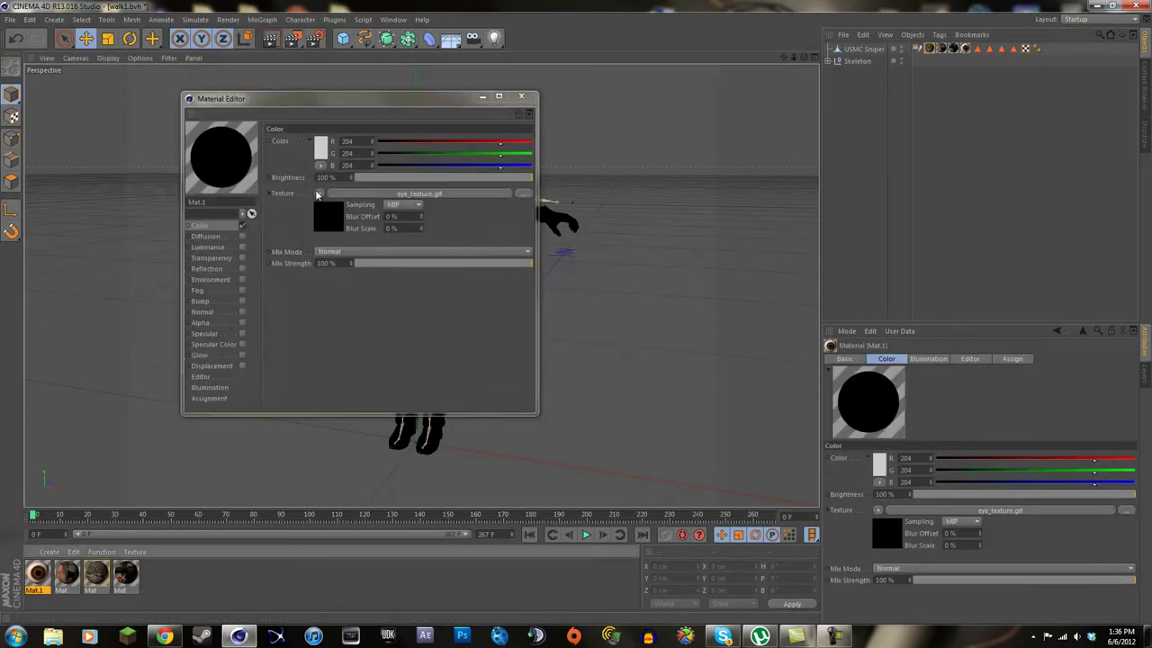
left_click(315, 194)
left_click(342, 210)
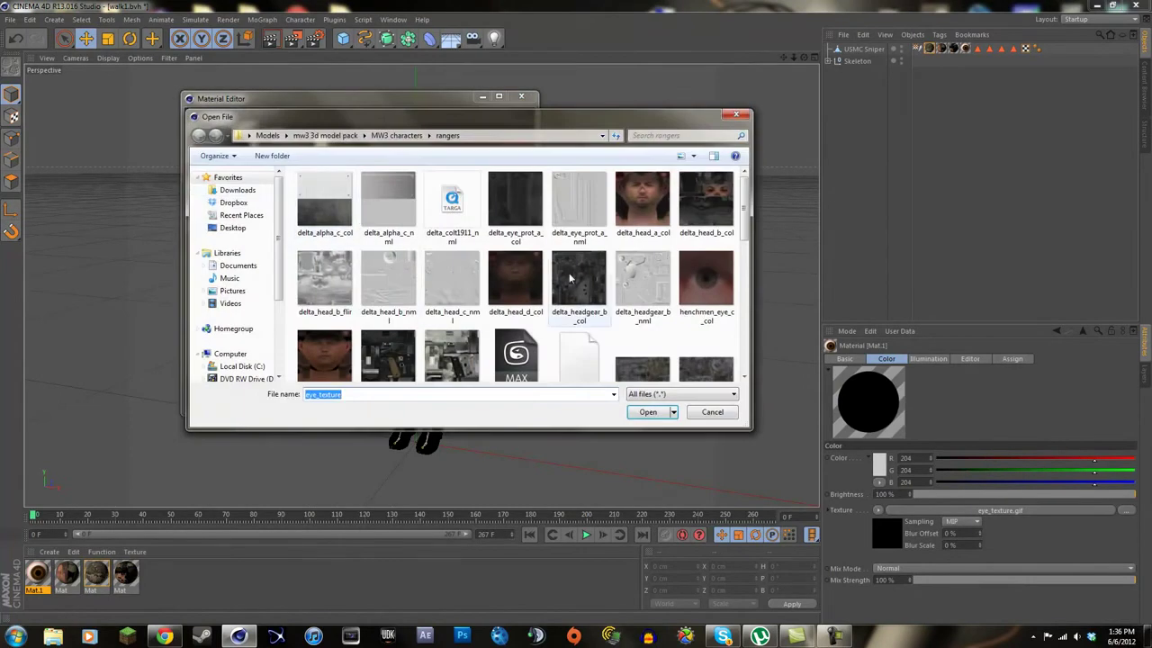
left_click(232, 228)
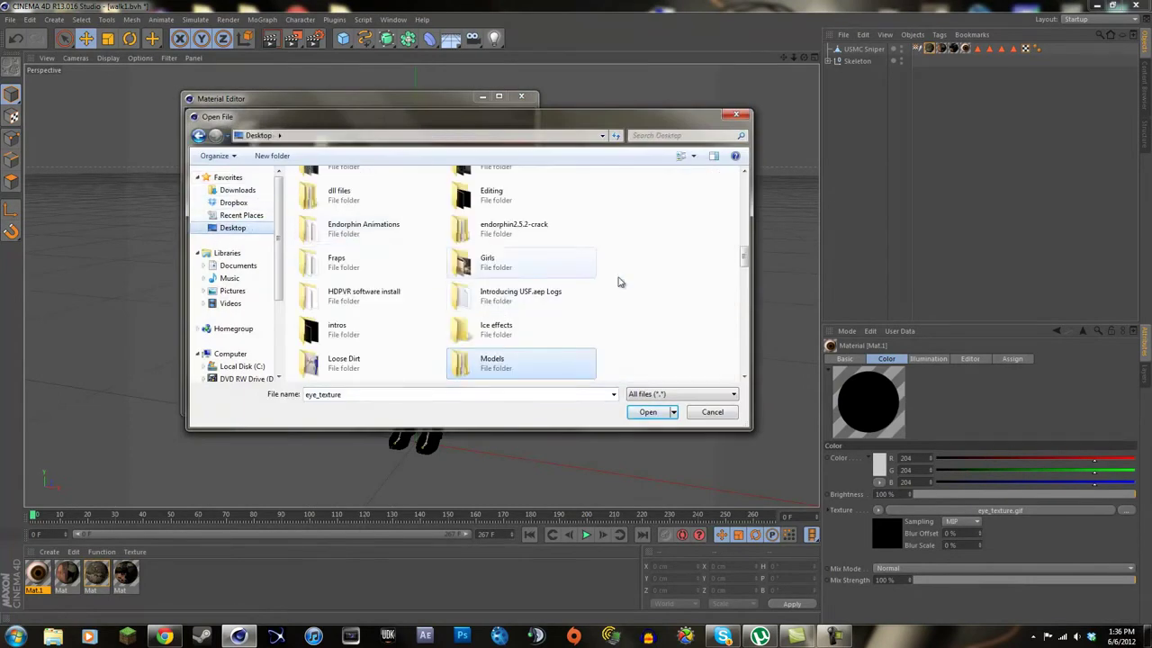
scroll(743, 252, "up", 2)
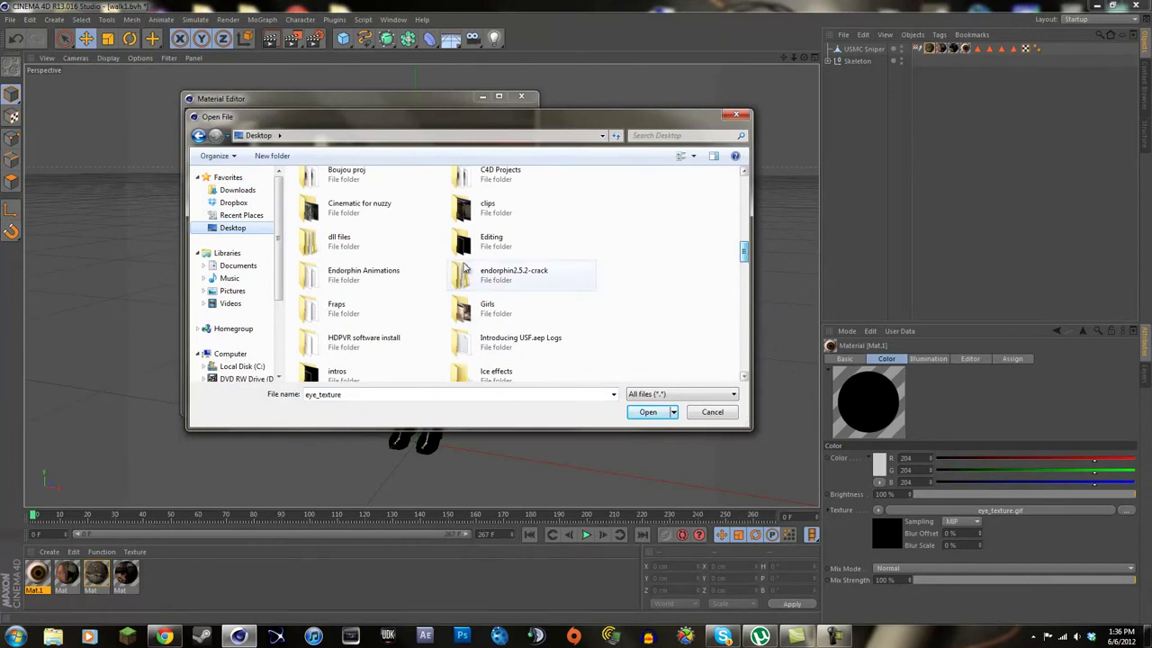
double_click(477, 249)
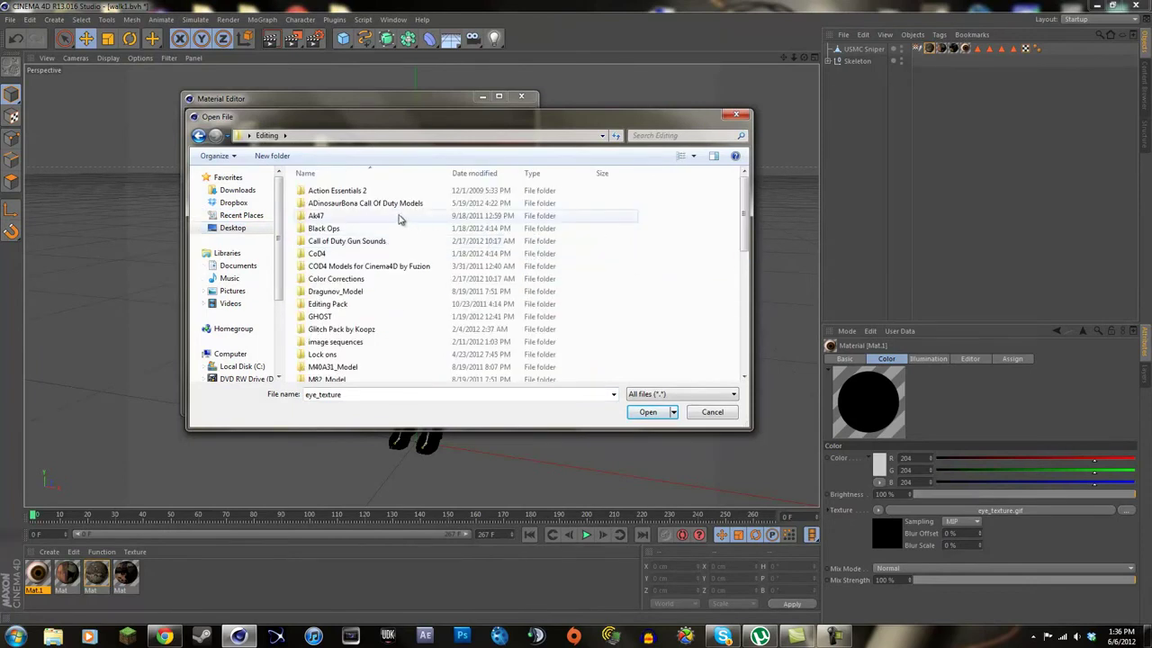
double_click(402, 267)
double_click(350, 230)
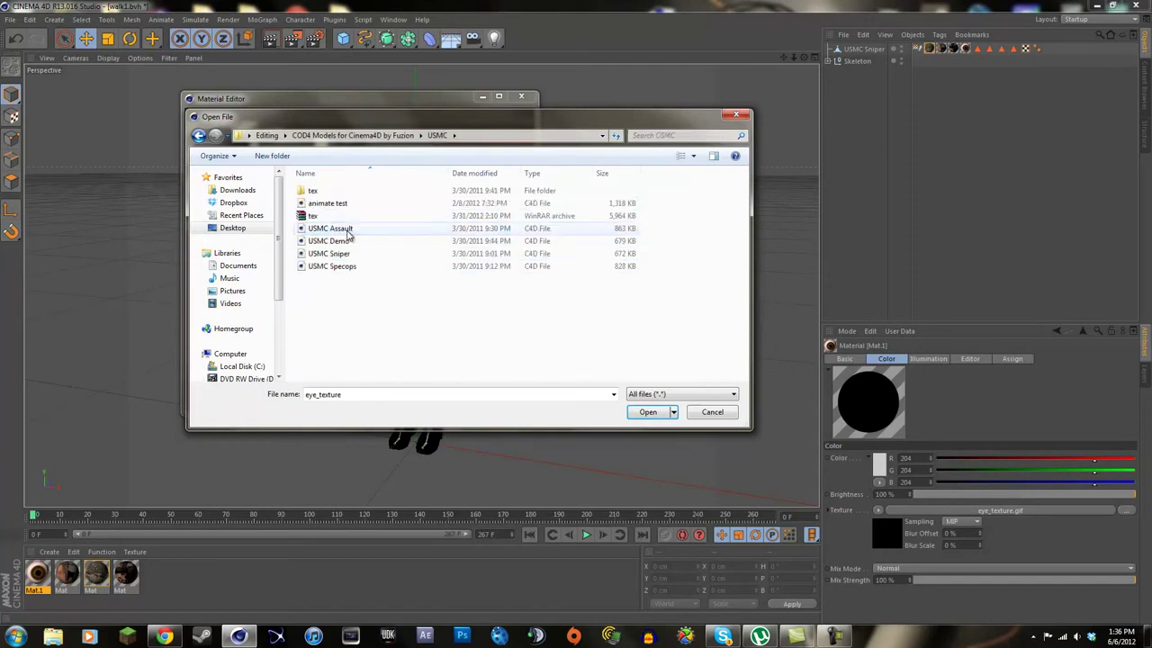
double_click(337, 191)
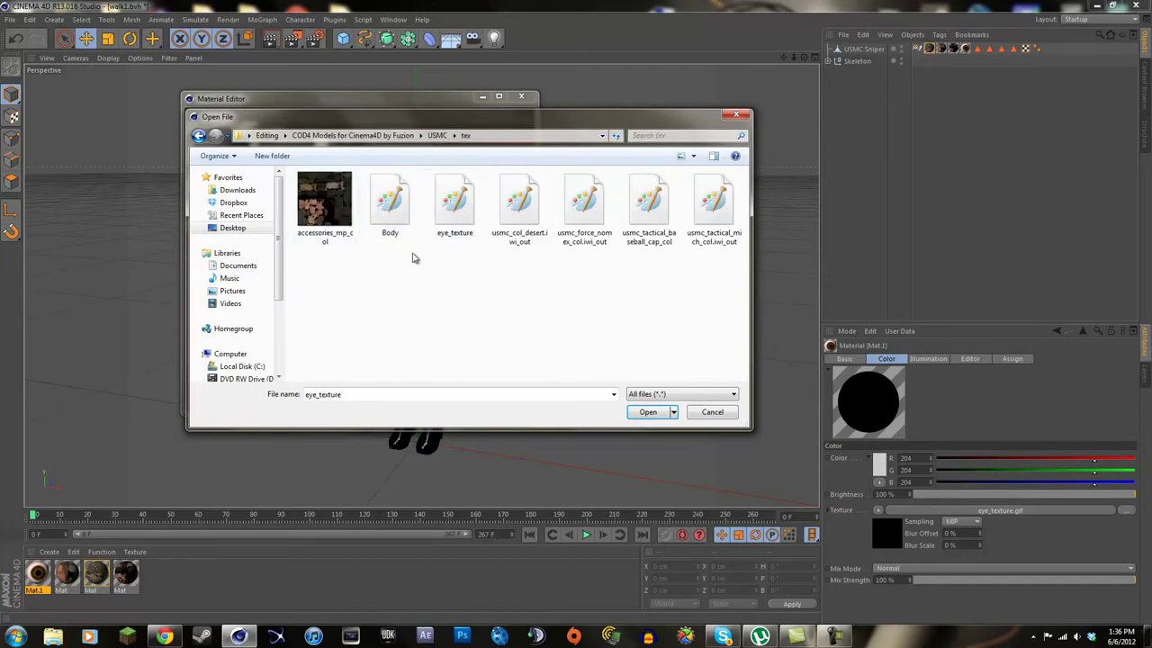
left_click(472, 238)
left_click(644, 416)
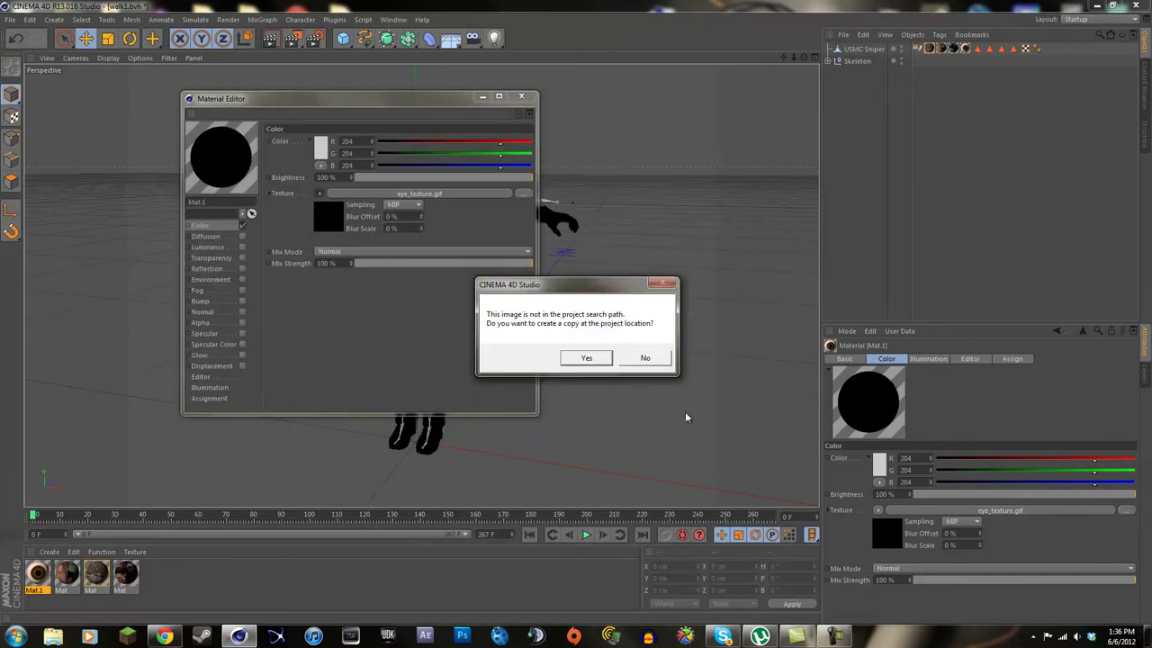
left_click(655, 358)
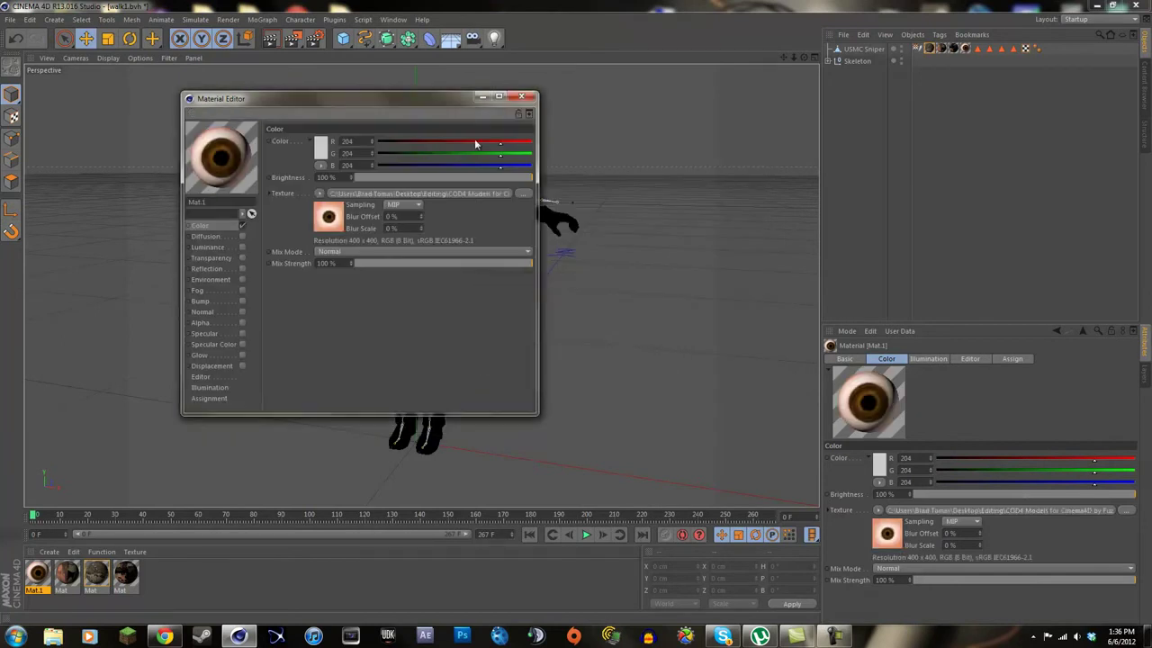
left_click(521, 96)
Relink the second material's colour texture to usmc_tactical_baseball_cap_col from the tex folder, without copying it to the project
double_click(67, 573)
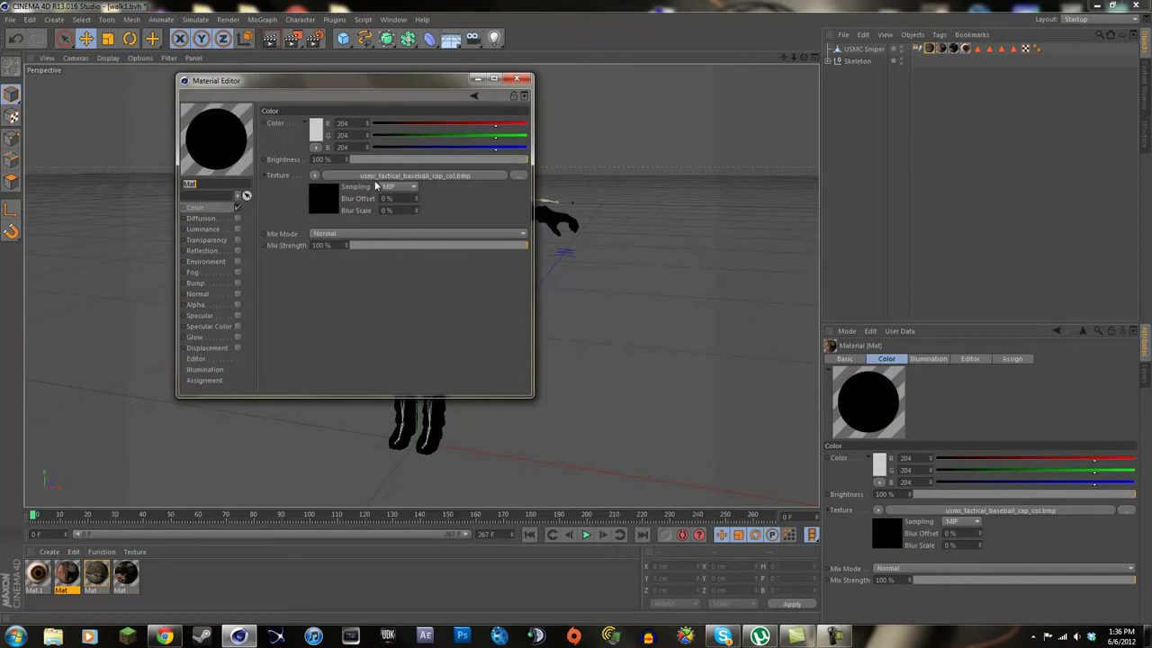
left_click(312, 176)
left_click(333, 202)
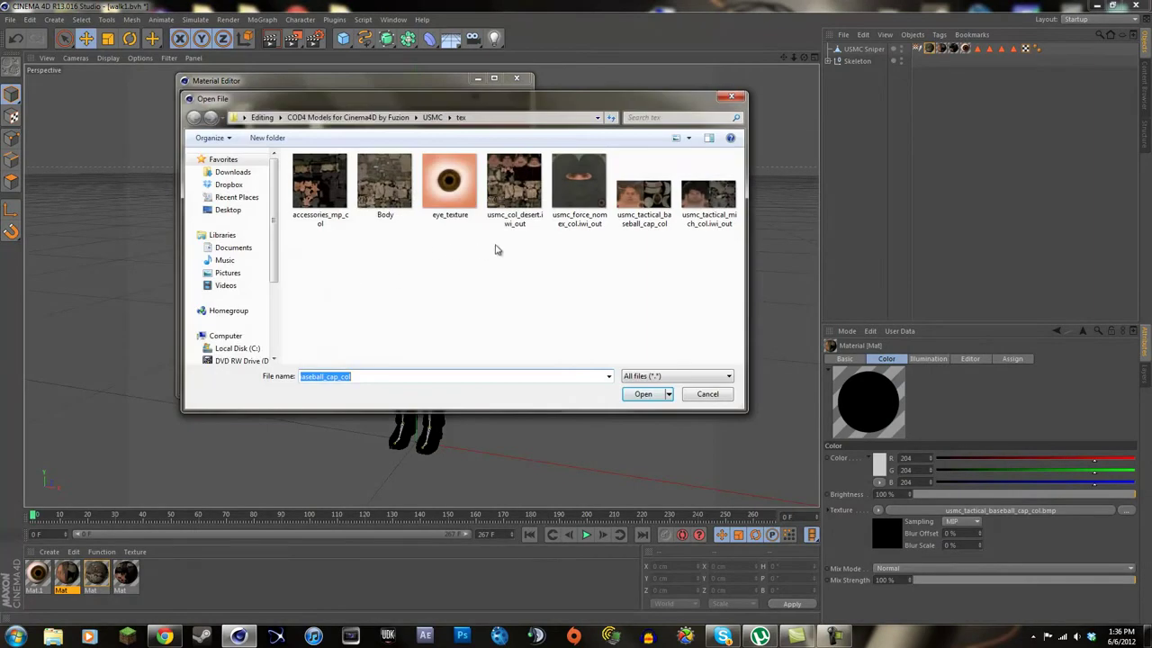
left_click(657, 220)
left_click(642, 393)
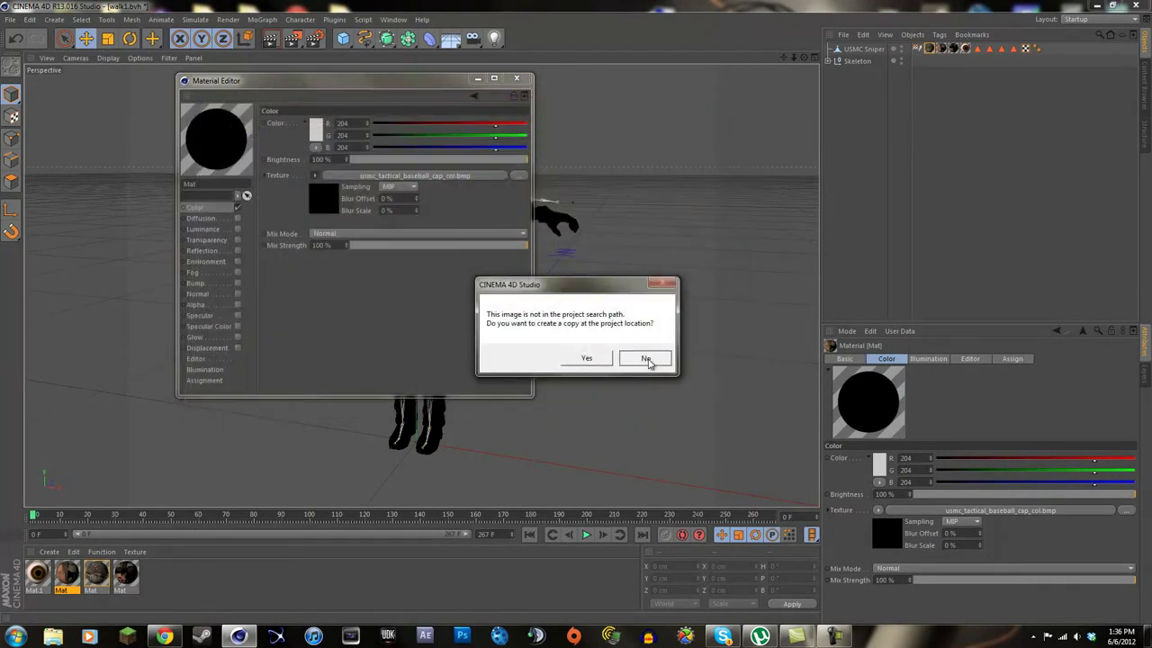
left_click(645, 359)
left_click(517, 78)
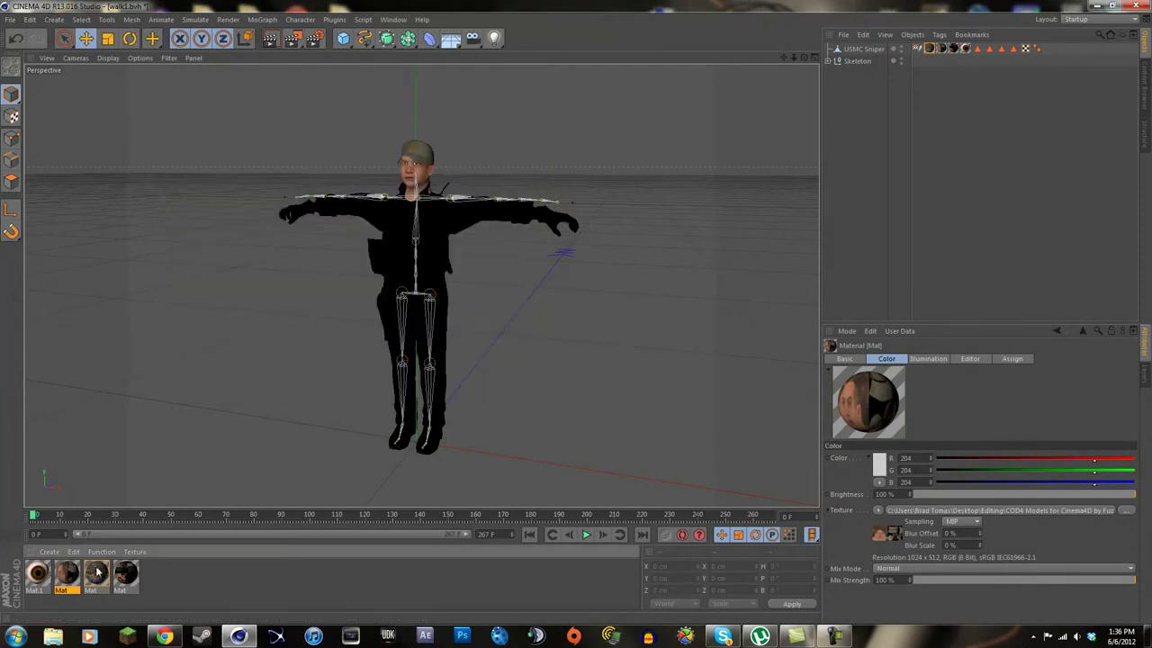
Relink the third material's colour texture to the Body image from the tex folder, without copying it to the project
double_click(93, 572)
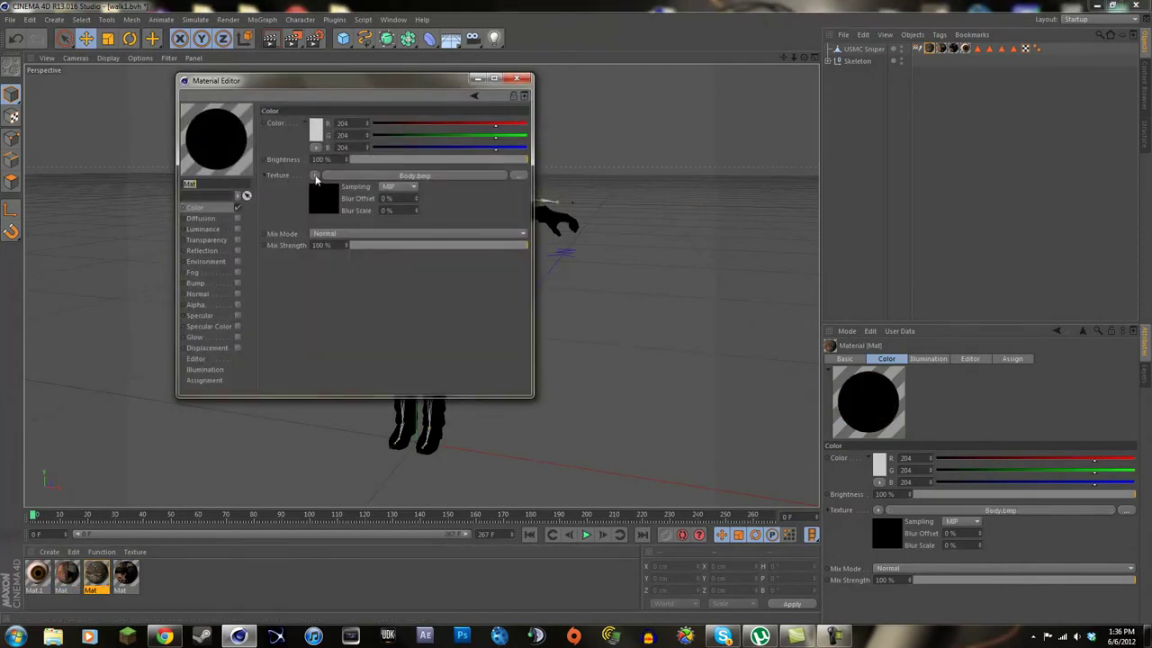
left_click(316, 177)
left_click(335, 196)
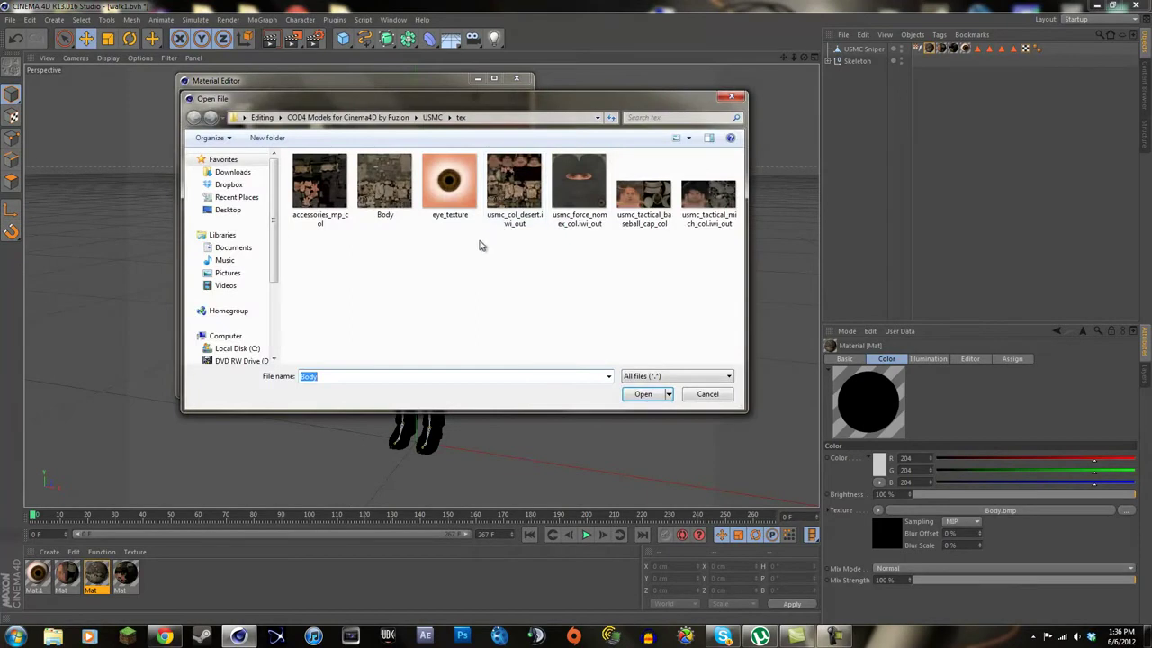
left_click(389, 194)
left_click(641, 394)
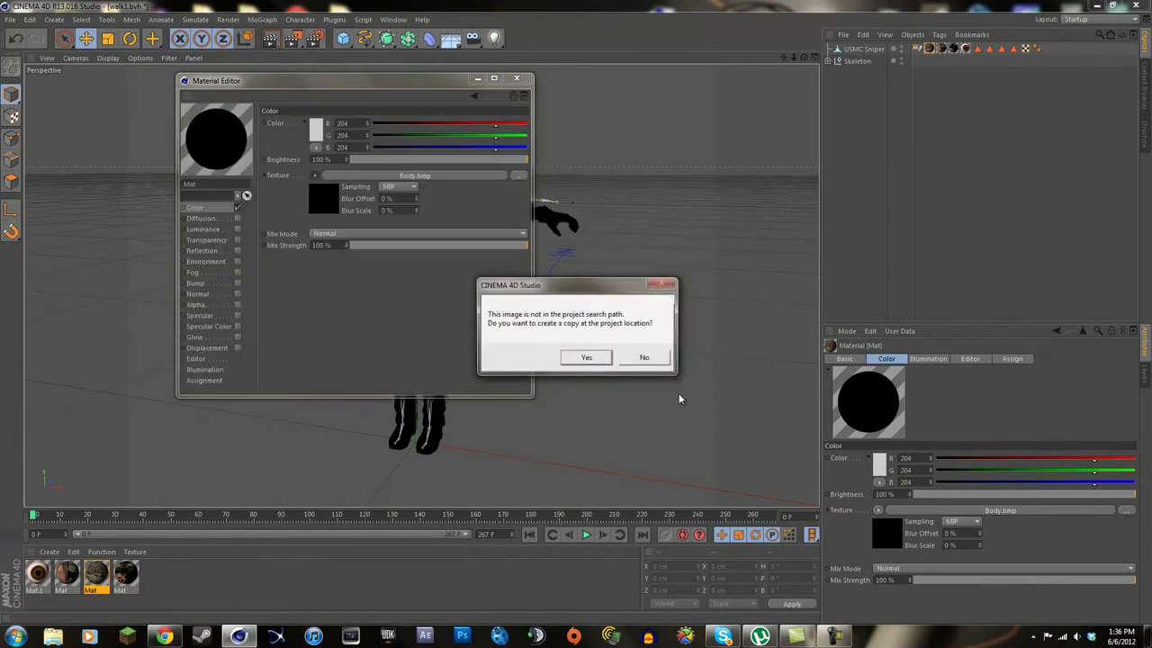
left_click(646, 358)
left_click(515, 79)
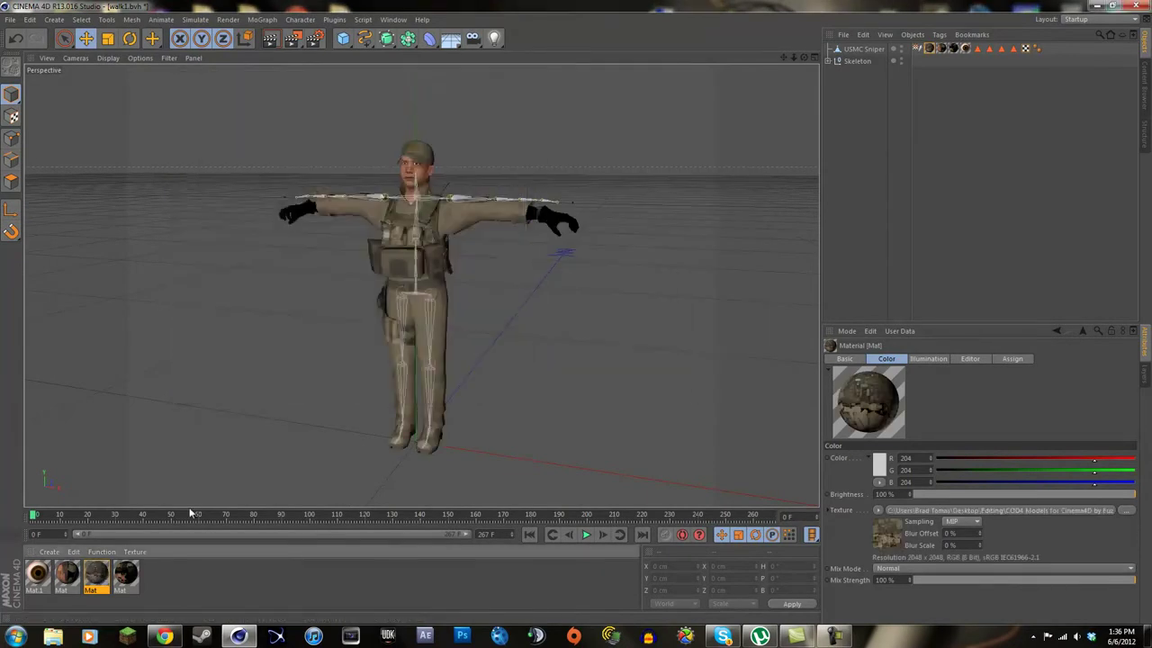
Relink the fourth material's colour texture to accessories_mp_col without copying it to the project, and render the active view
double_click(127, 573)
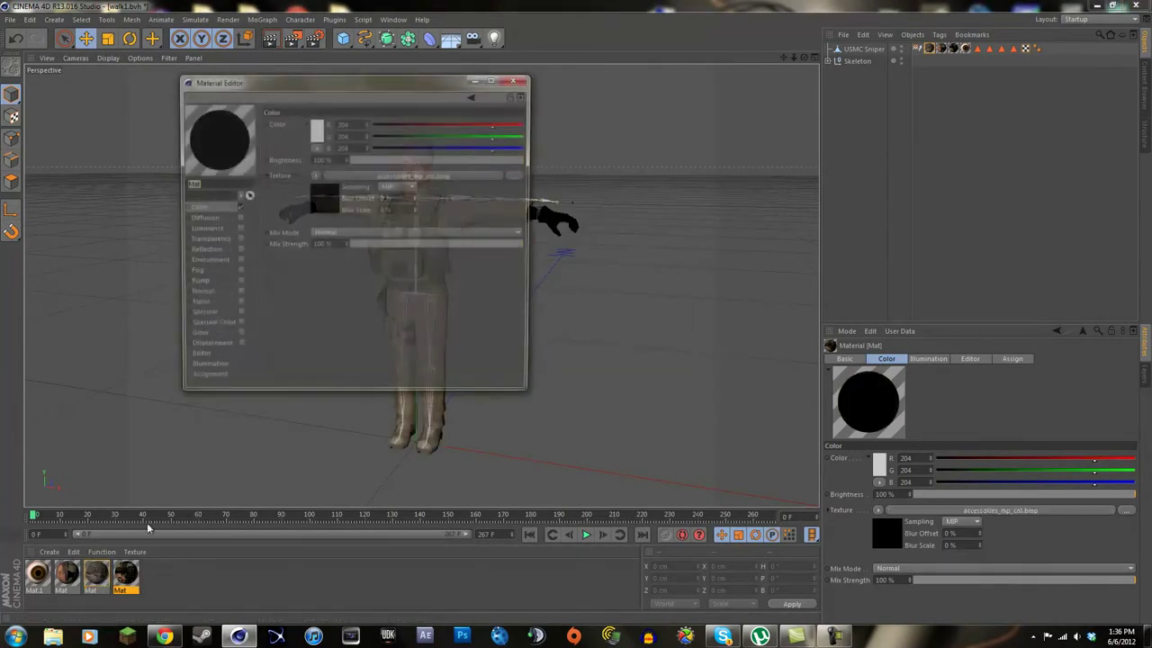
left_click(314, 176)
left_click(335, 195)
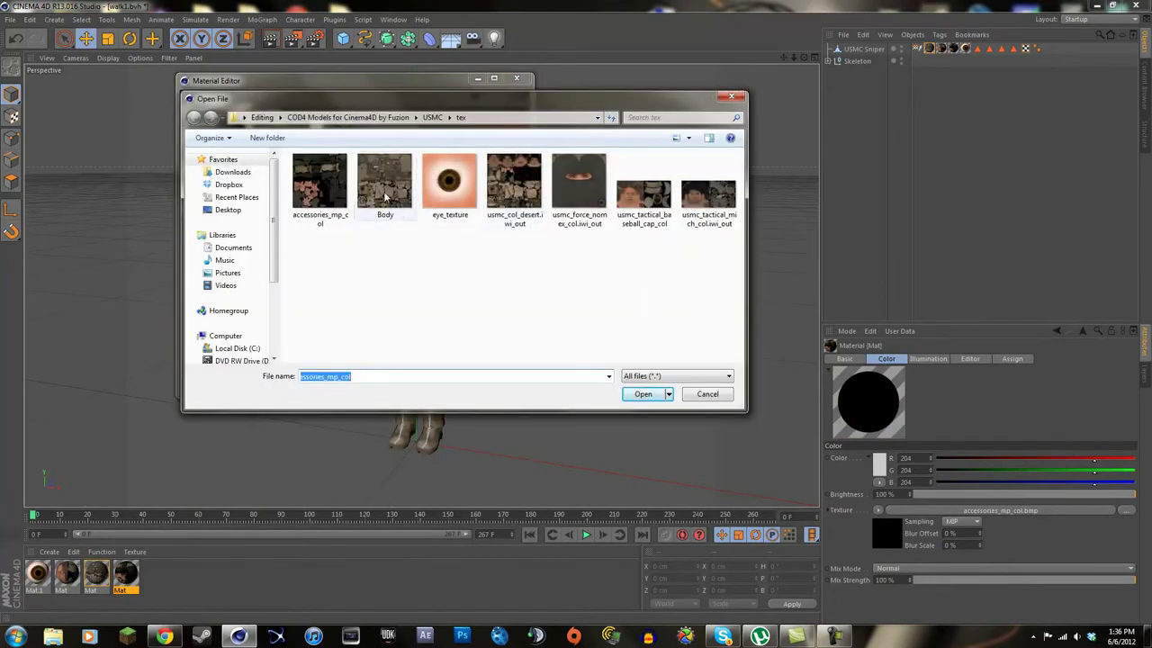
left_click(319, 184)
left_click(645, 394)
left_click(645, 358)
left_click(517, 79)
key("ctrl+r")
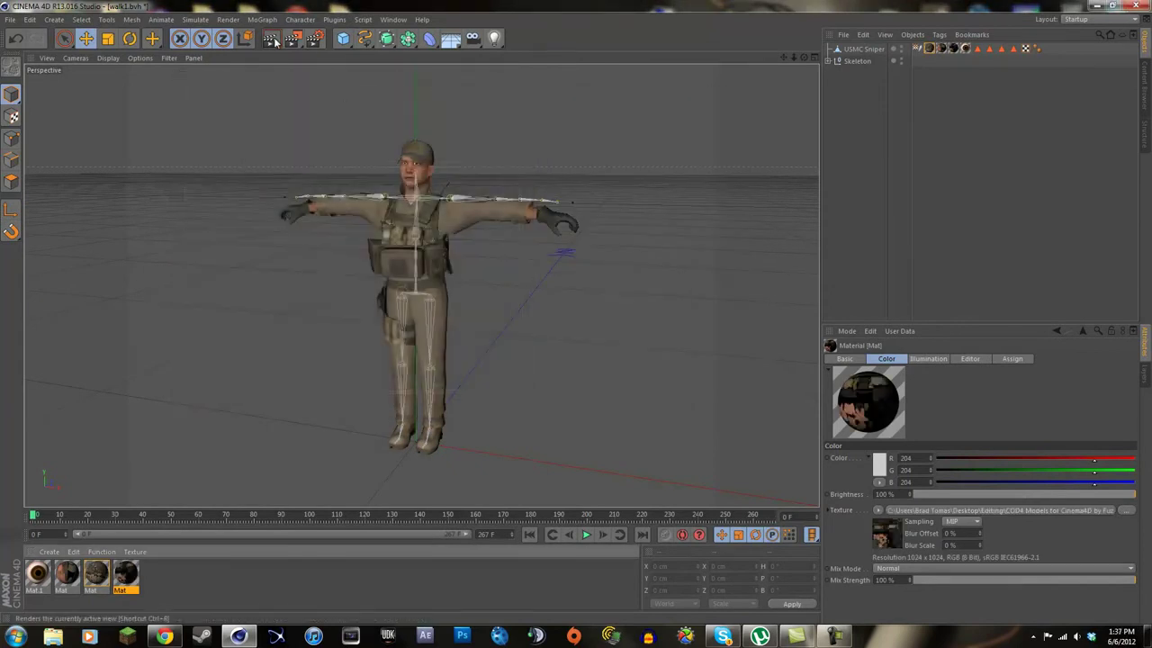
Inspect how the skeleton fits the USMC Sniper model, and delete the oversized Skeleton from the scene
left_click(562, 360)
scroll(541, 287, "up", 4)
scroll(540, 287, "down", 3)
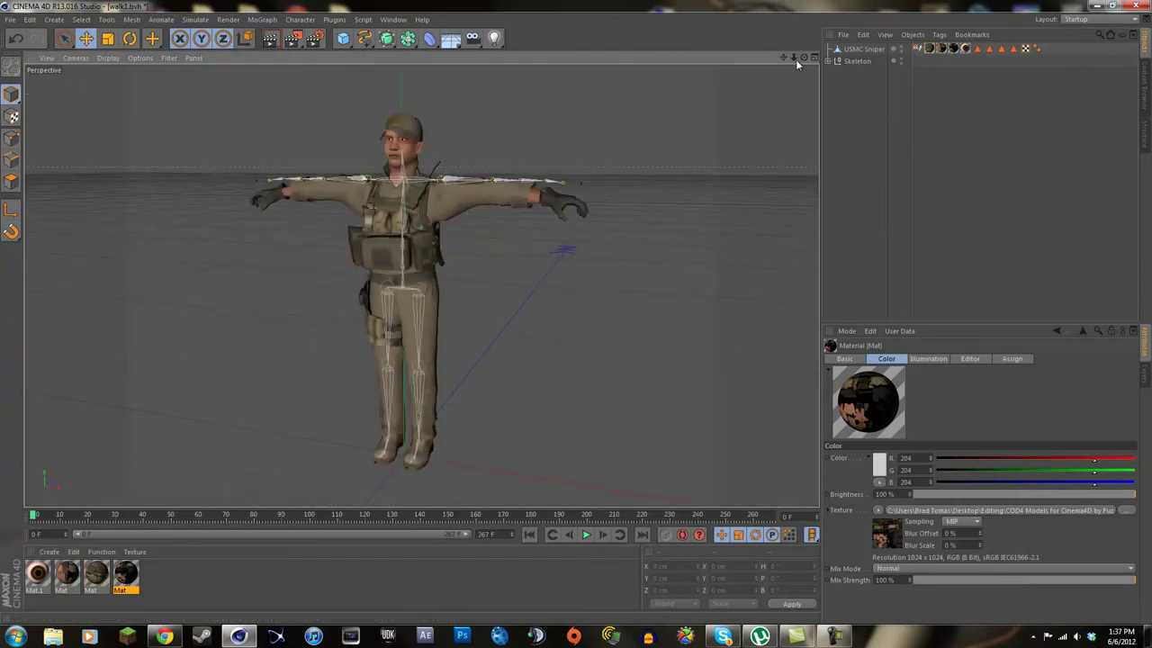
mouse_move(577, 316)
left_mouse_down("alt")
mouse_move(592, 319)
mouse_move(577, 317)
left_mouse_up("alt")
left_click(855, 62)
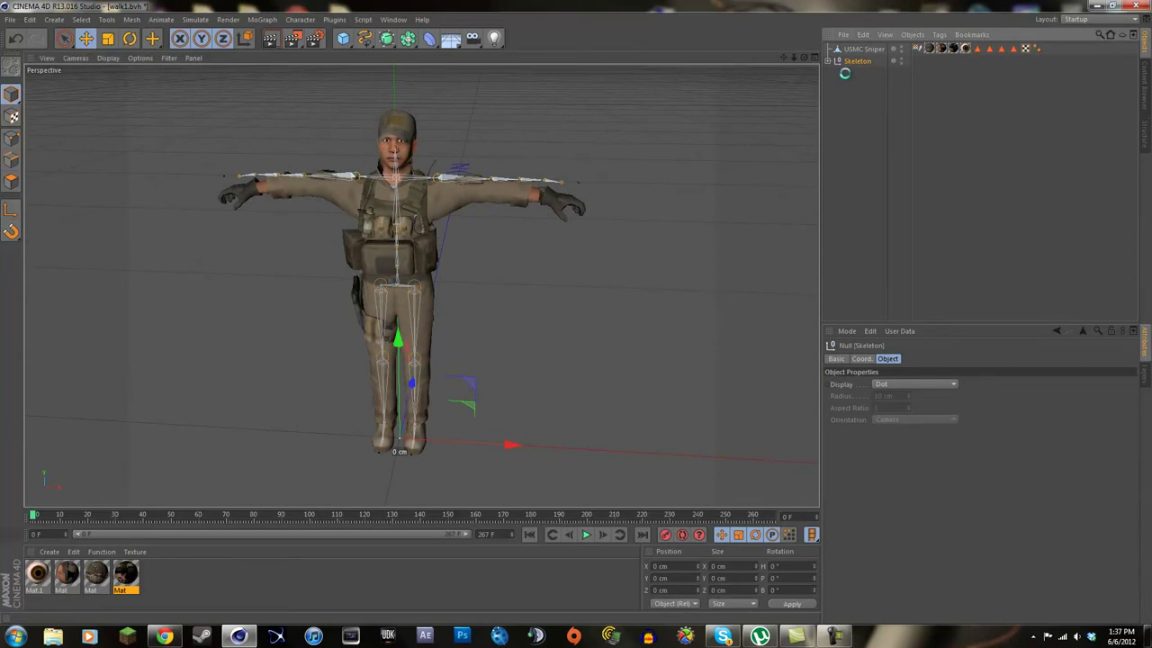
key("Delete")
Import the walk BVH again from Desktop > Endorphin Animations with the import scale set to 0.95
left_click(10, 19)
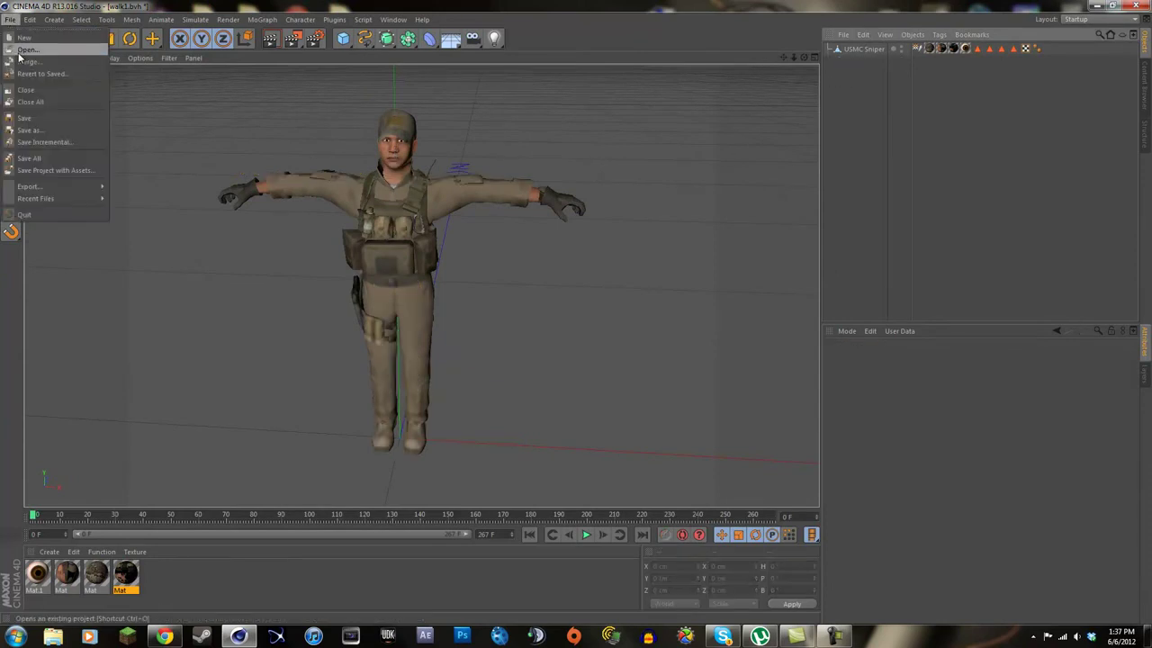
left_click(22, 50)
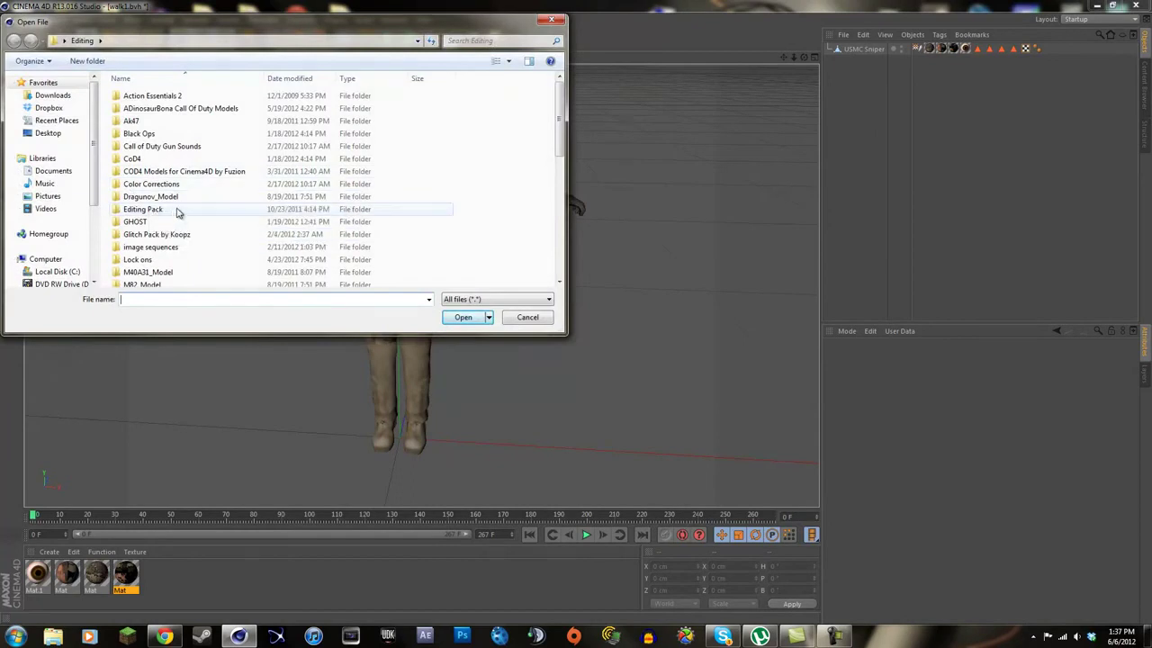
left_click(50, 133)
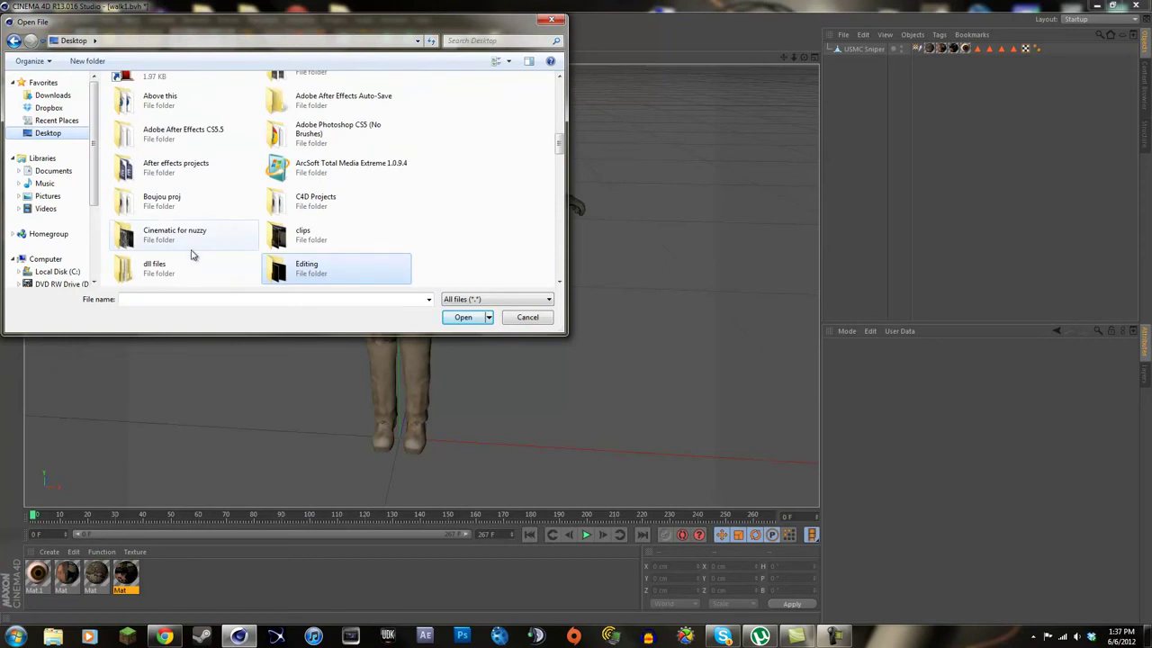
left_click_drag(559, 145, 559, 157)
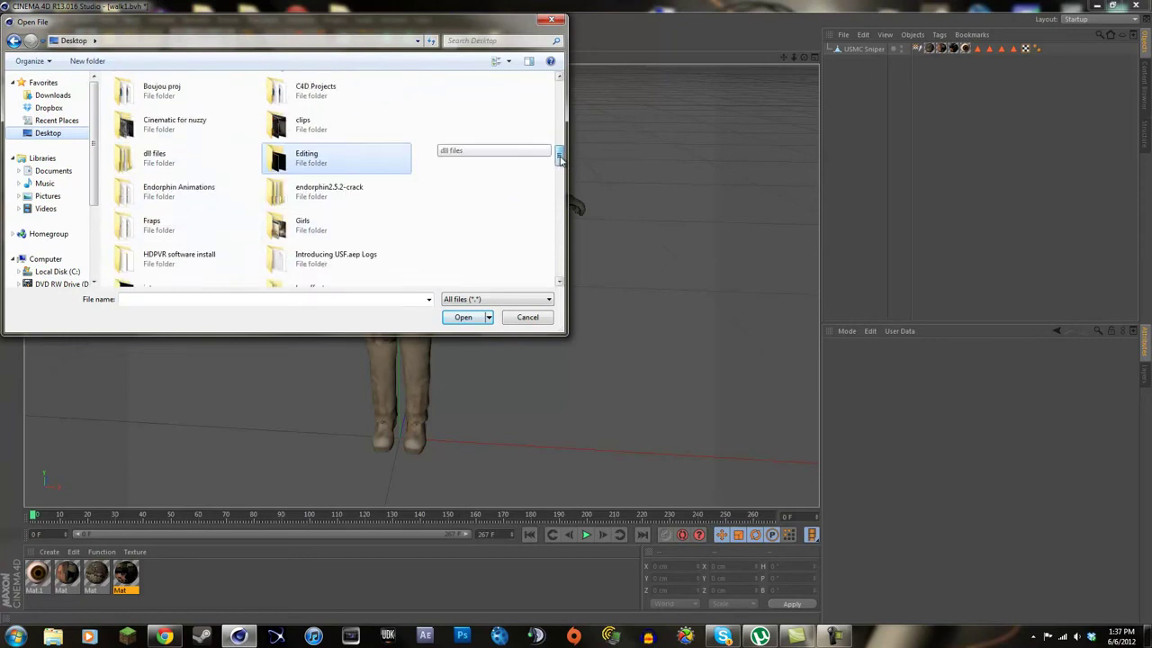
double_click(213, 191)
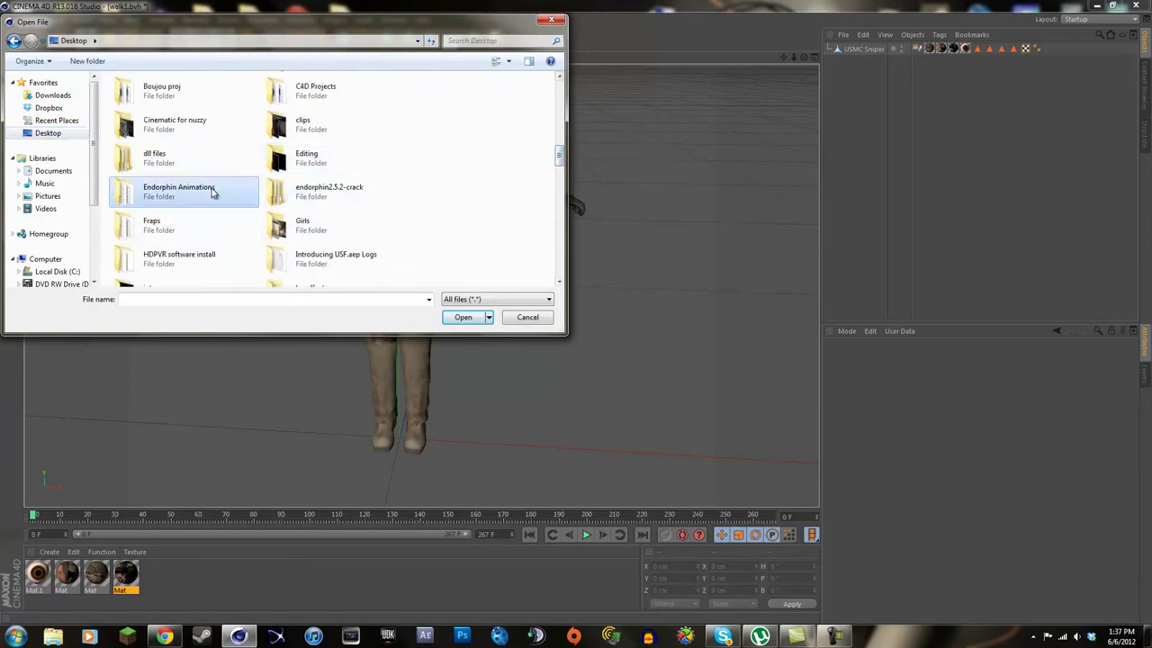
left_click(194, 223)
left_click(458, 317)
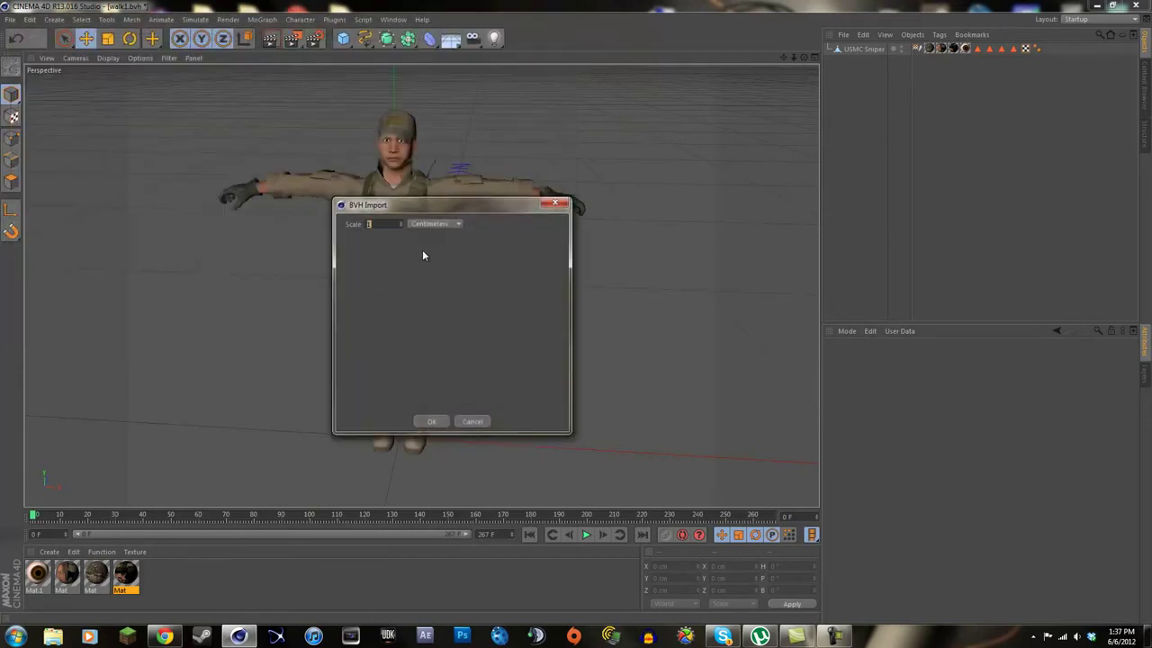
type("95")
key("Return")
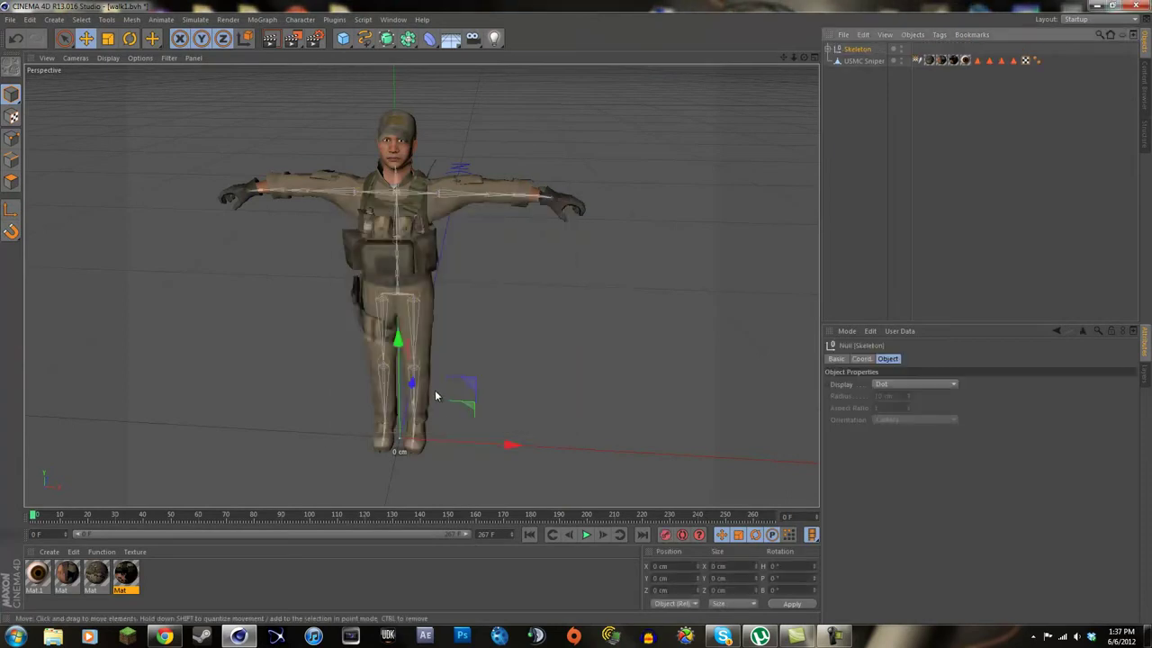
Check the new skeleton from the side and place the Skeleton below USMC Sniper in the object list
left_click_drag(804, 58, 576, 312)
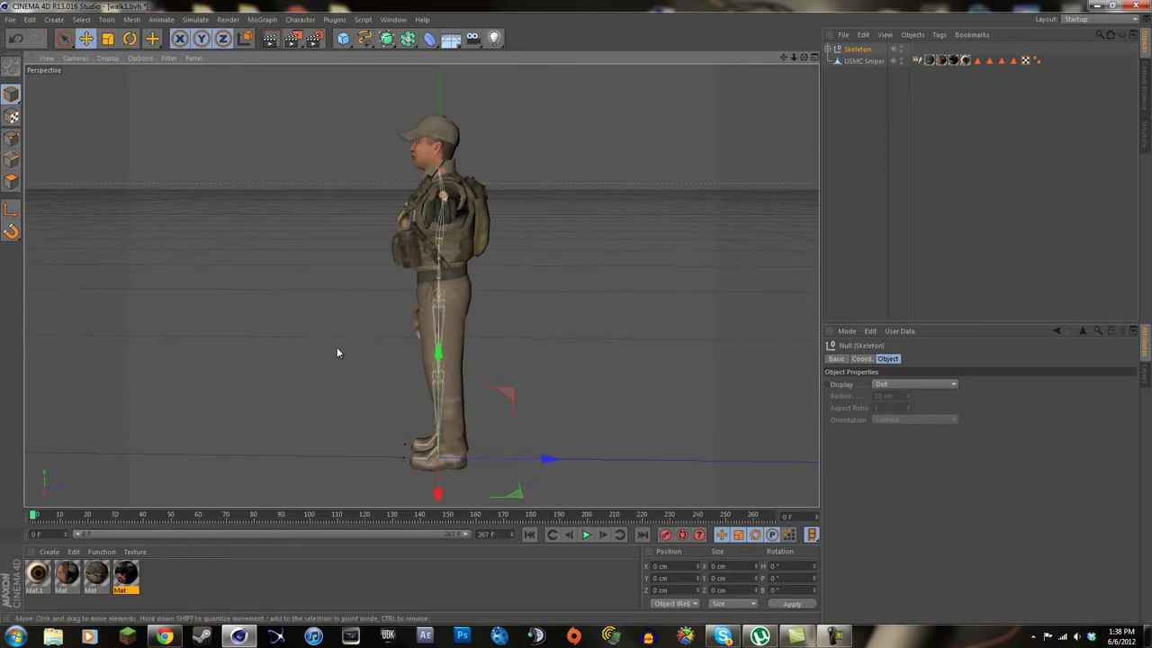
left_click(848, 51)
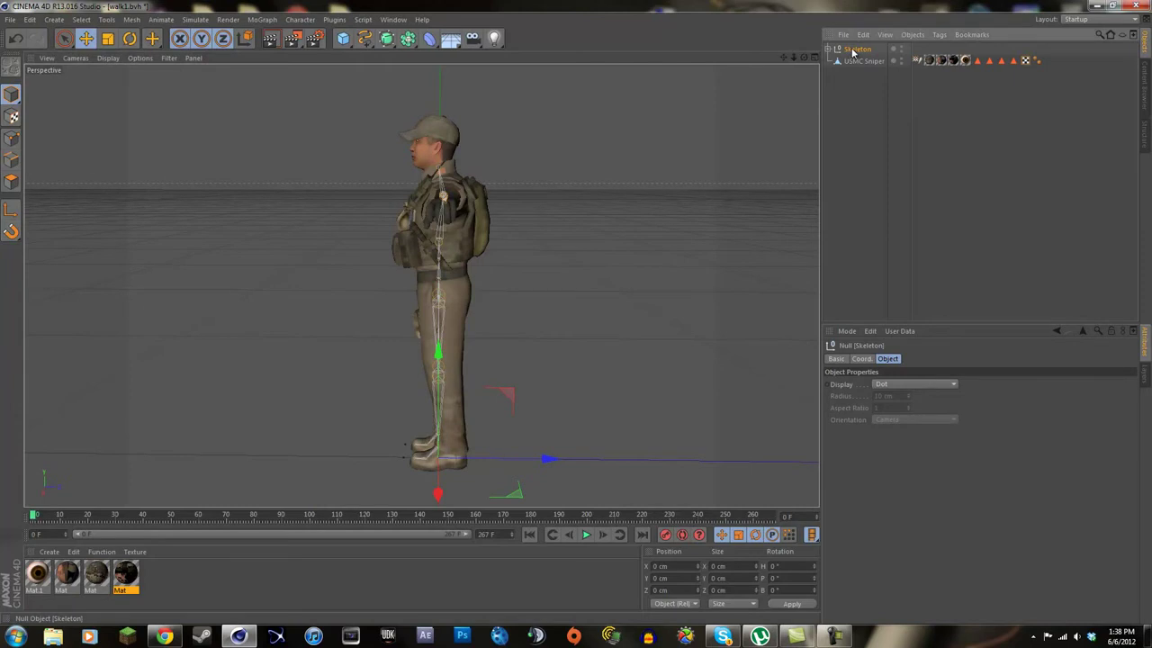
left_click_drag(855, 77, 858, 77)
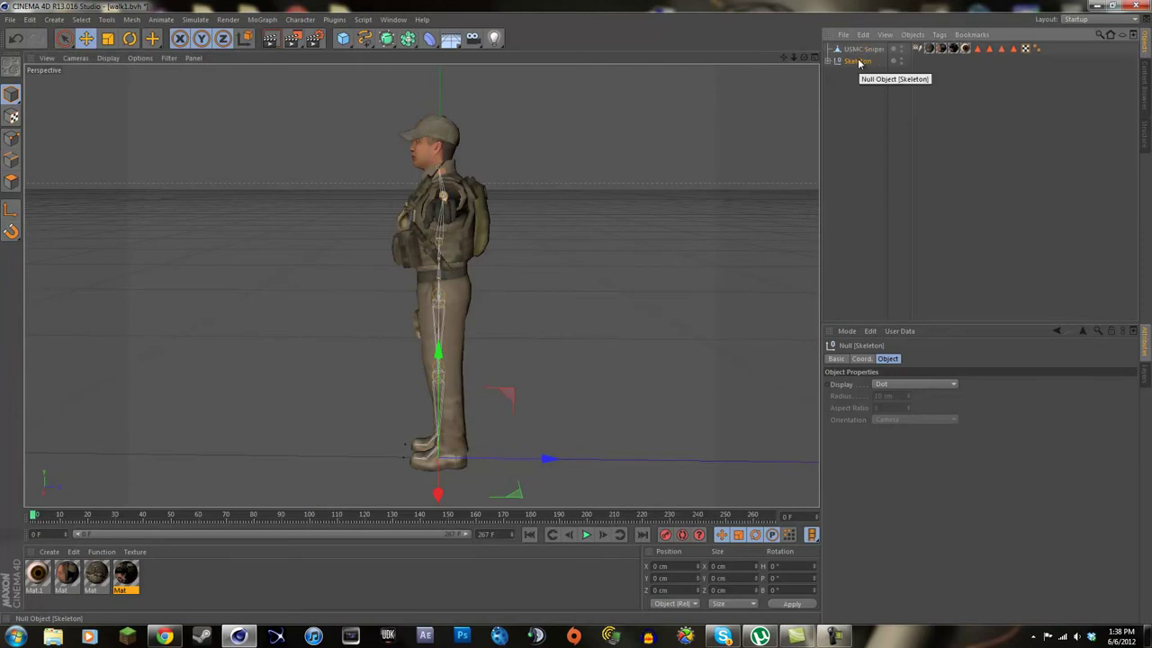
Tilt the Skeleton to a pitch of about 3.7° and move it to about 3.15 cm on Z inside the body
left_click(129, 38)
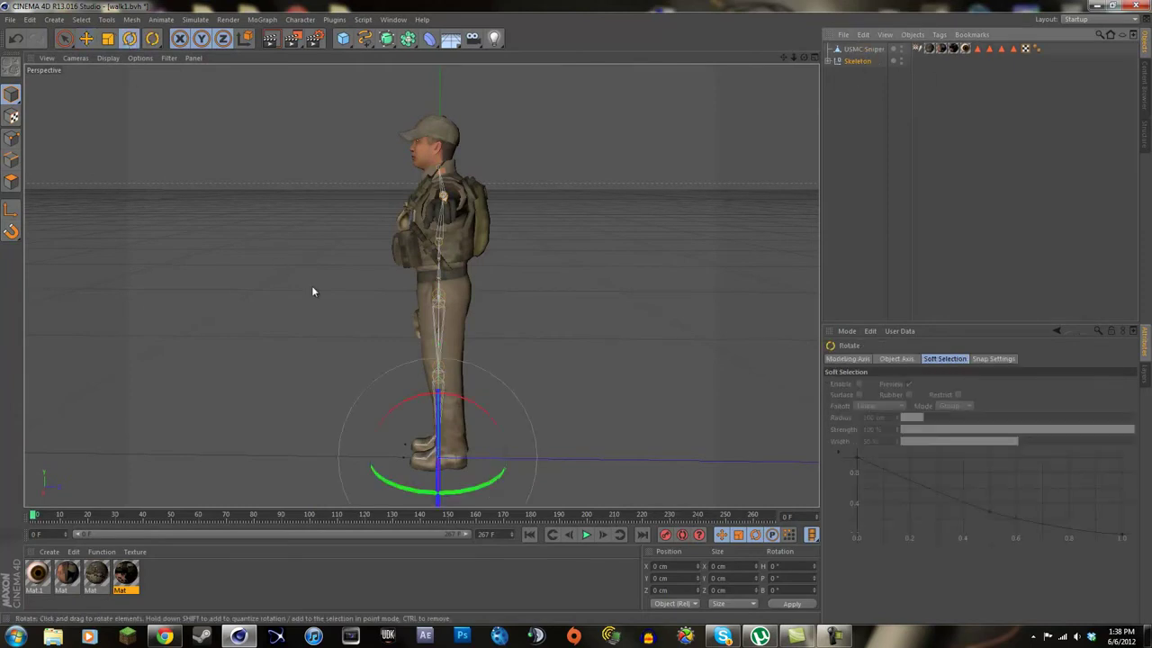
left_click_drag(477, 407, 472, 410)
key("e")
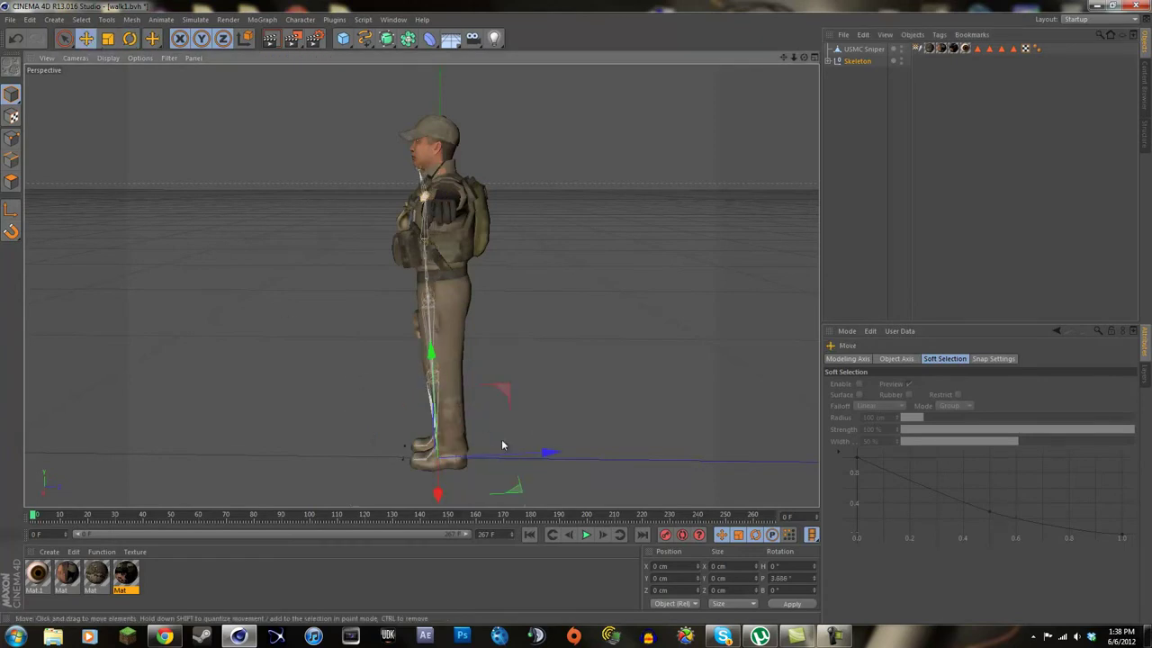
left_click_drag(546, 455, 566, 461)
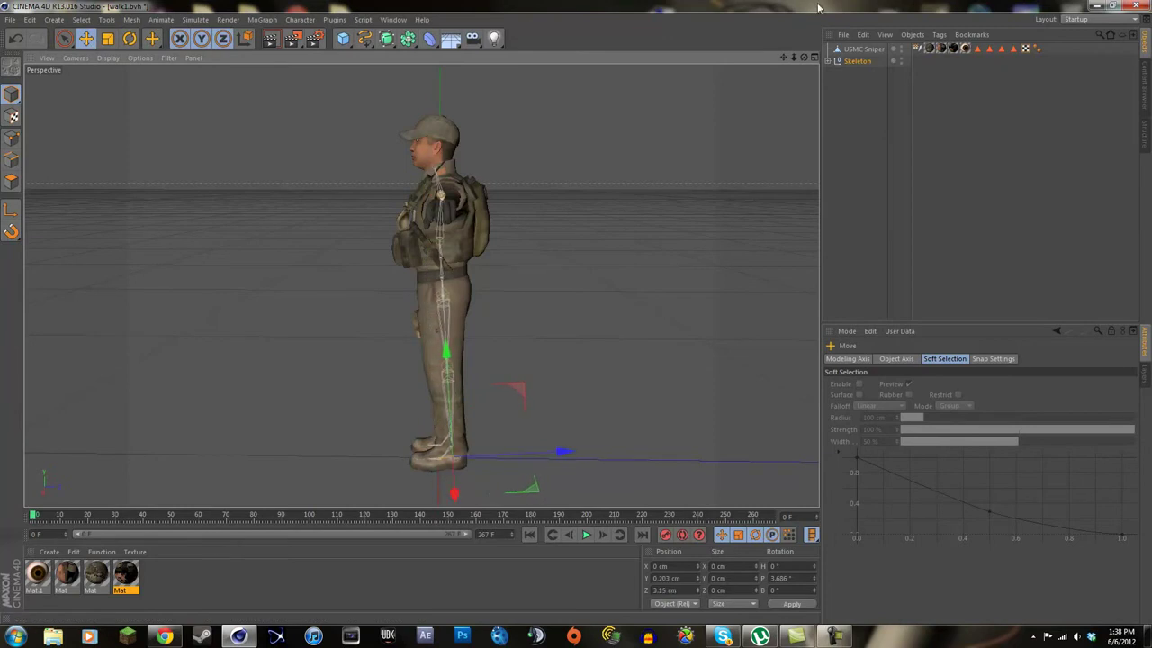
Refine the Skeleton's tilt to a pitch of about 3°, checking it from the character's other side
left_click_drag(803, 58, 577, 314)
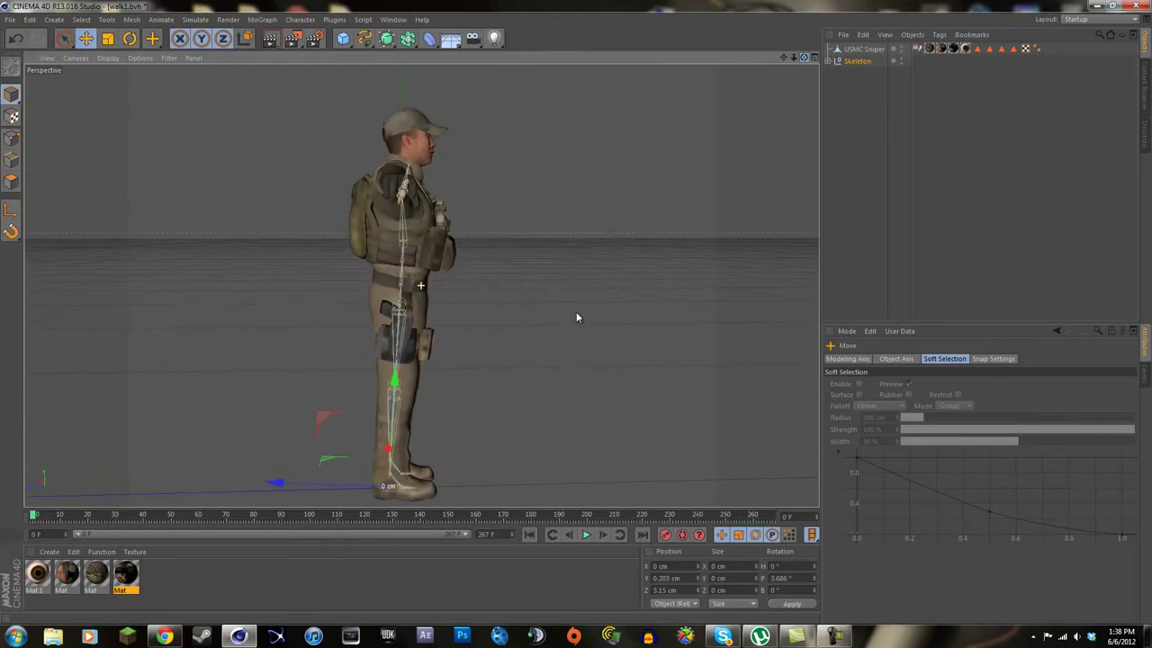
left_click(87, 38)
key("r")
left_click(396, 419)
left_click_drag(417, 430, 417, 431)
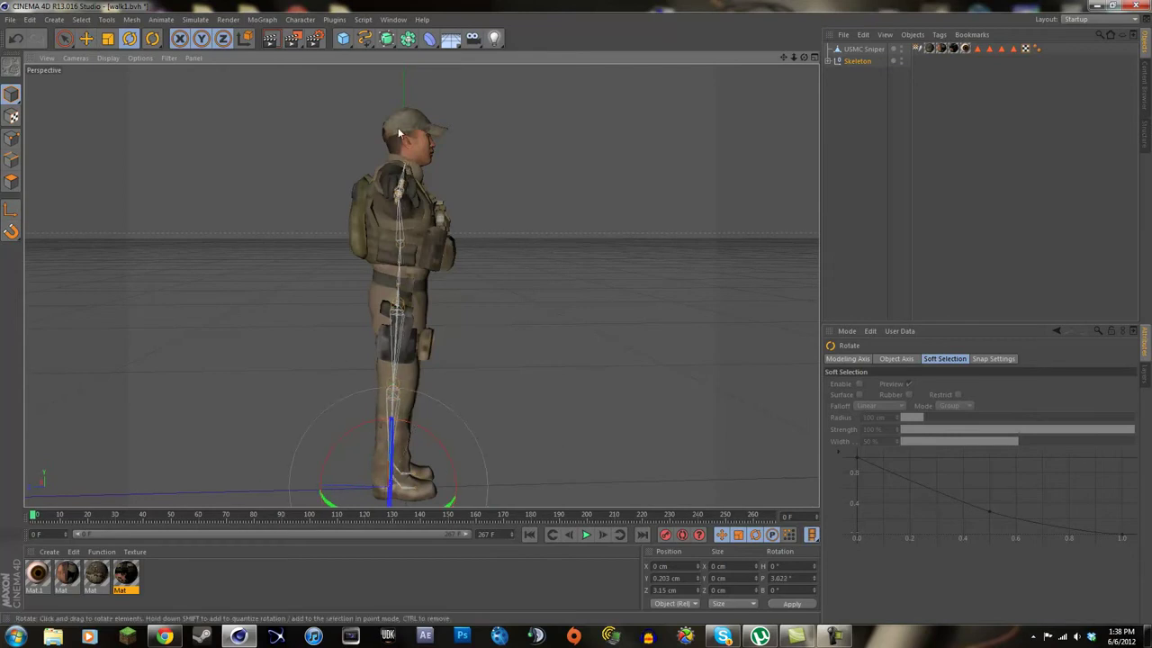
key("e")
Unfold the Skeleton hierarchy down to the neck and clavicle joints under UpperSpineJoint
left_click_drag(802, 60, 577, 315)
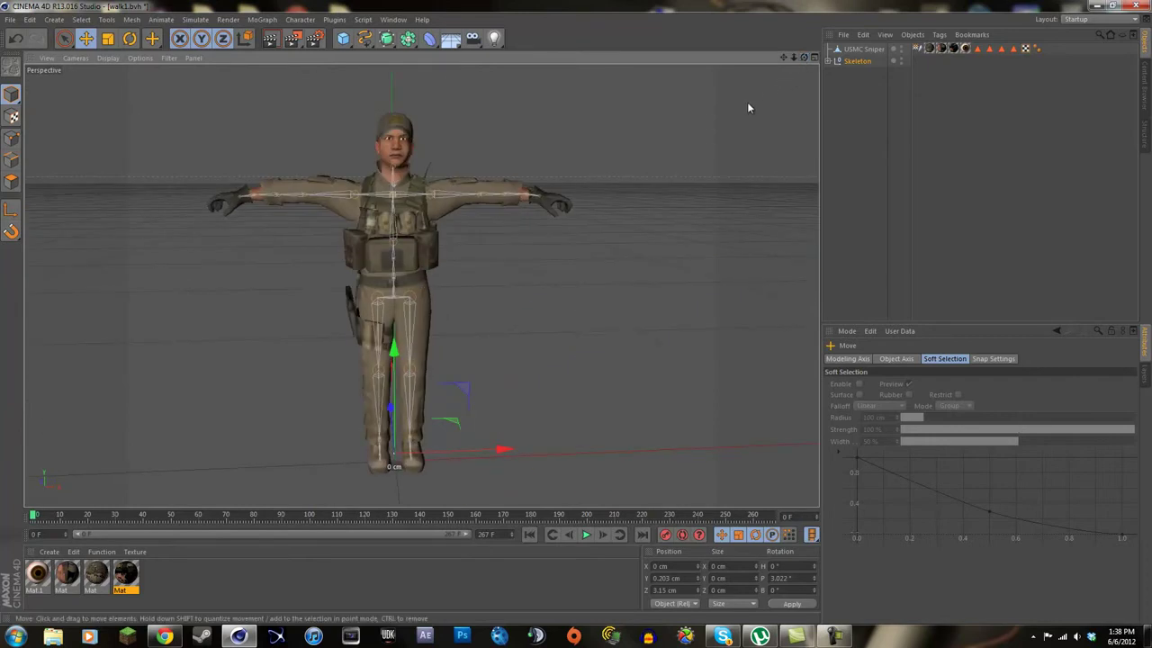
left_click_drag(803, 56, 578, 306)
left_click(828, 61)
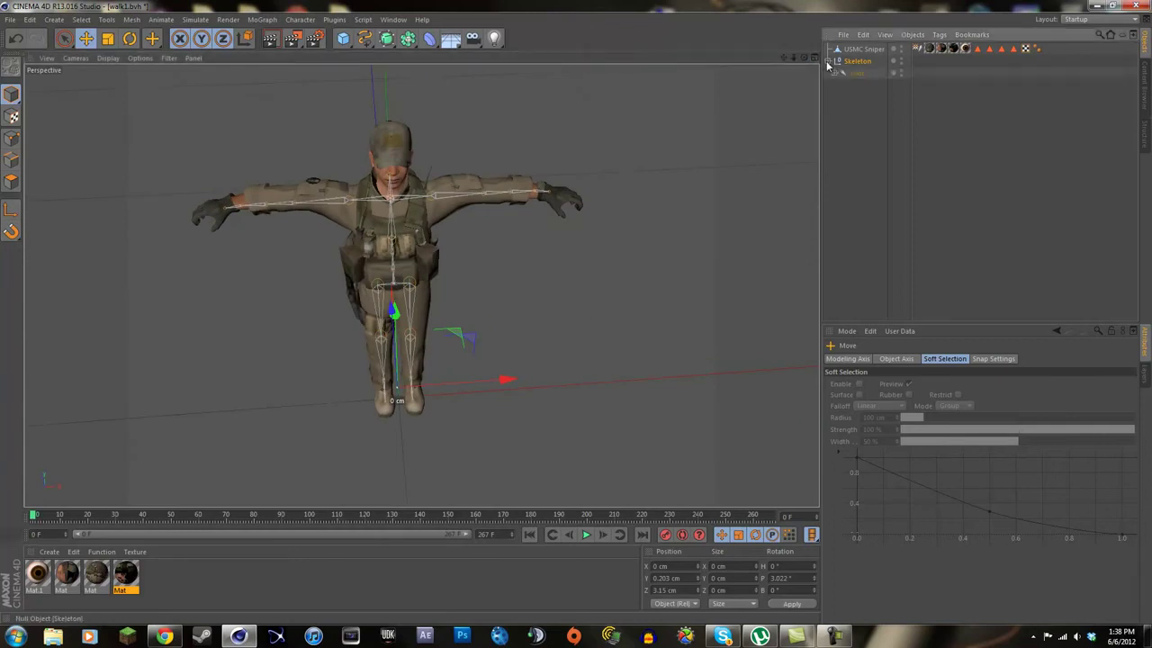
left_click(832, 74)
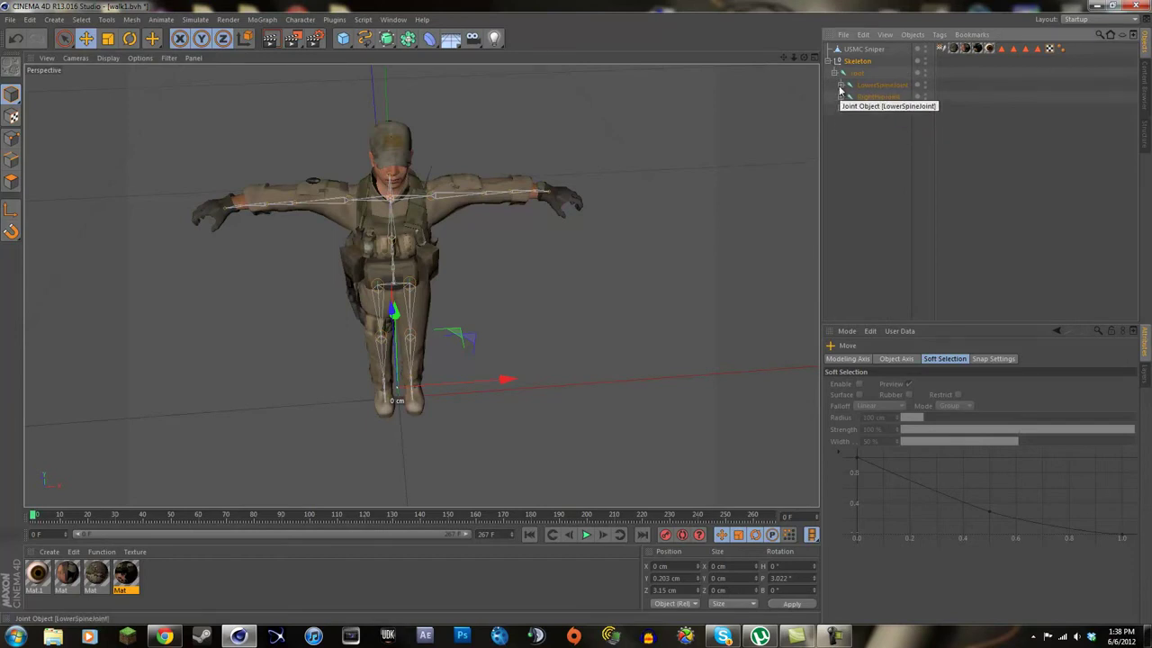
left_click(841, 85)
left_click(846, 97)
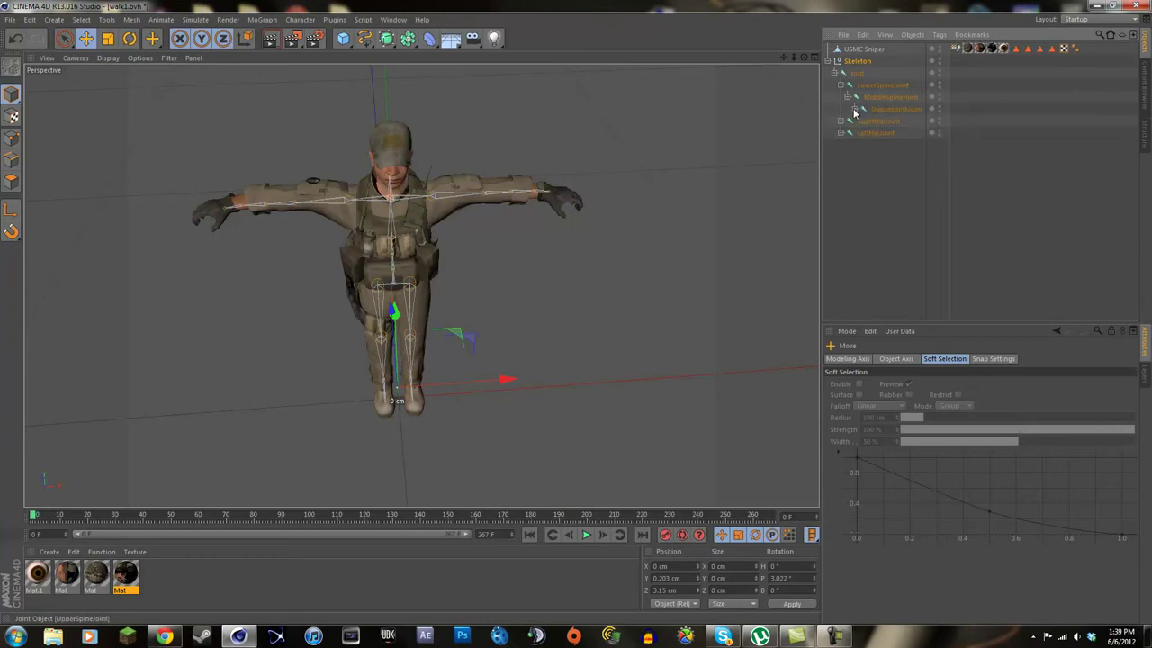
left_click(854, 109)
key("ctrl+shift+a")
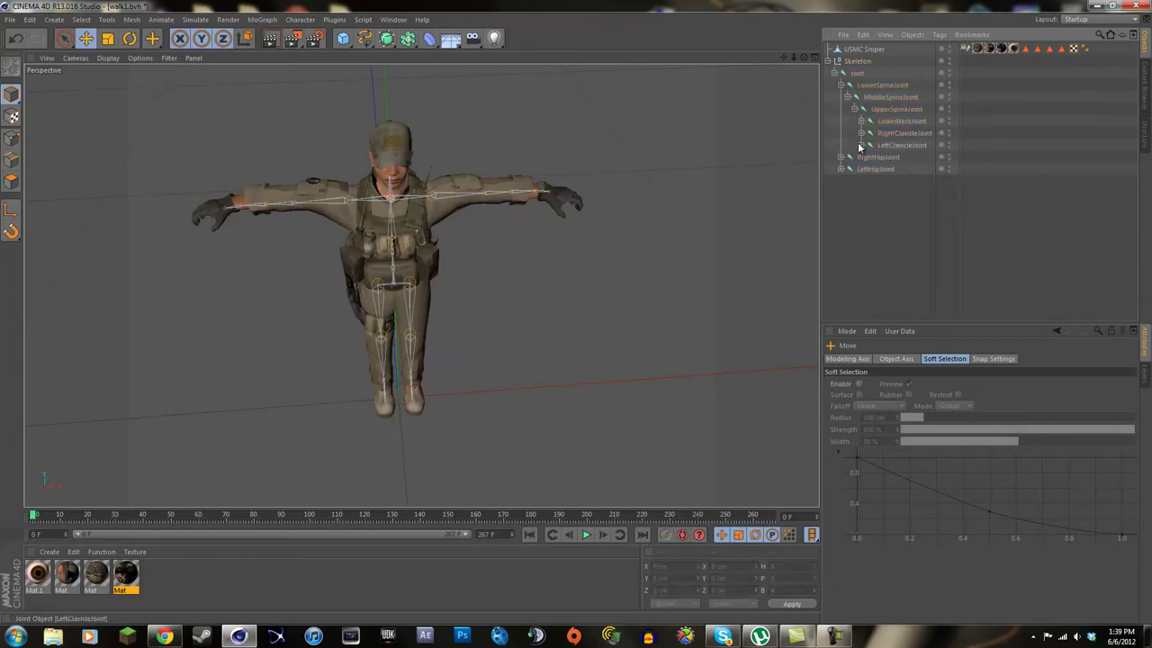
Select LeftShoulderJoint with the Rotate tool and examine how the left arm's joints line up with the mesh
left_click(862, 146)
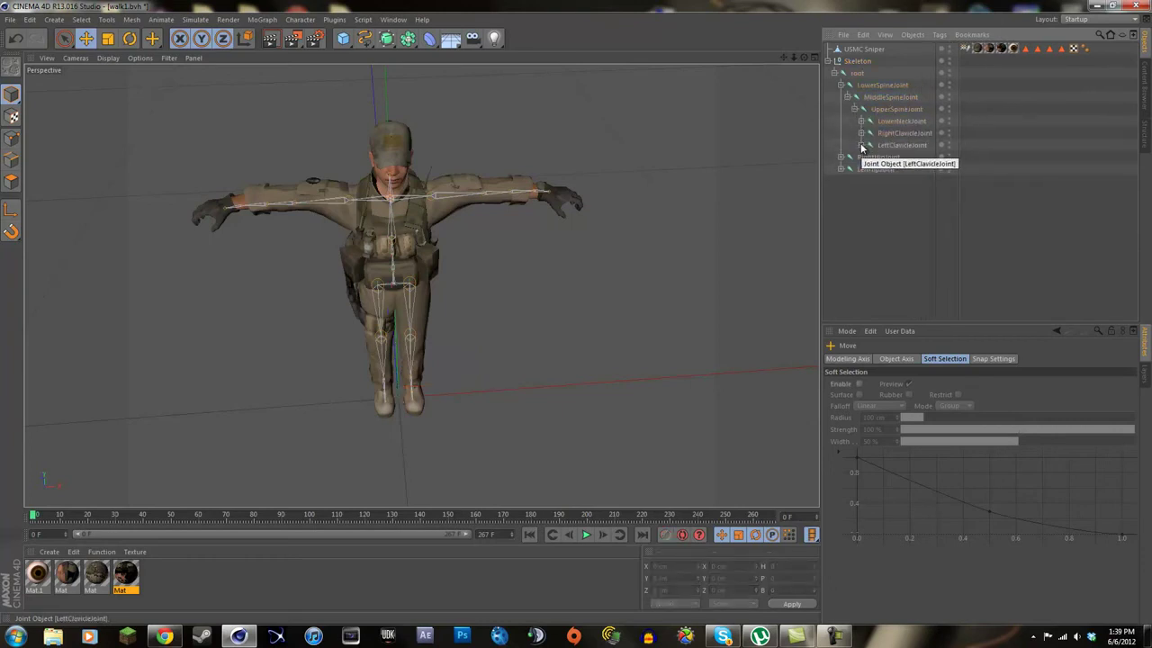
left_click(896, 158)
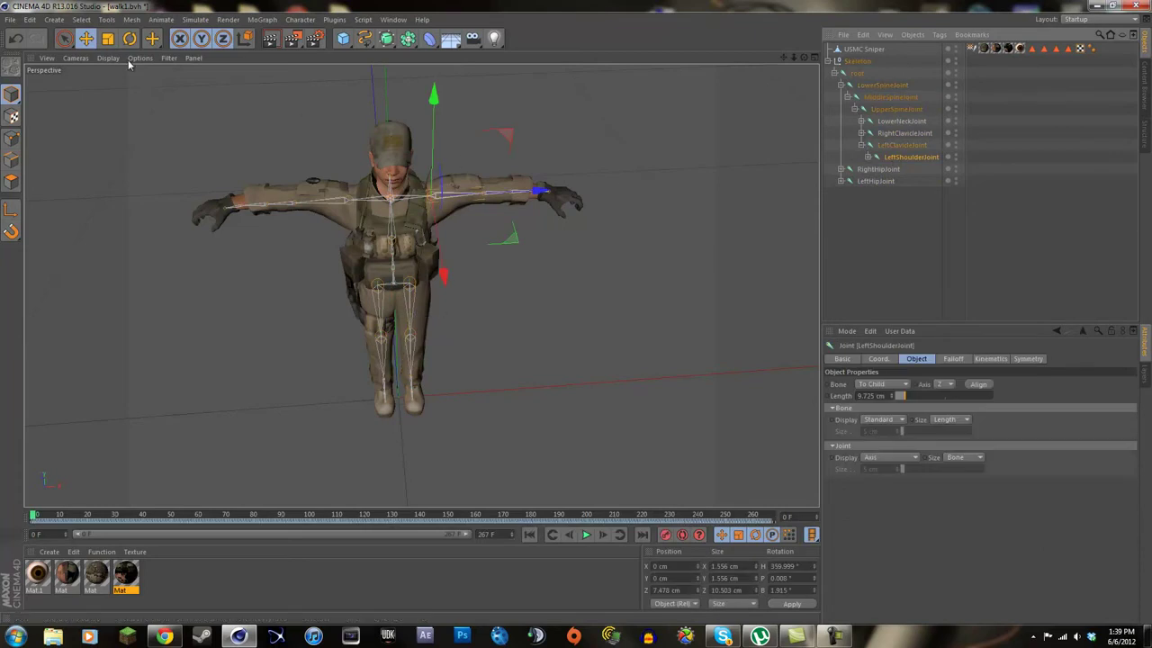
left_click(130, 39)
left_click_drag(803, 59, 491, 205)
left_click(868, 157)
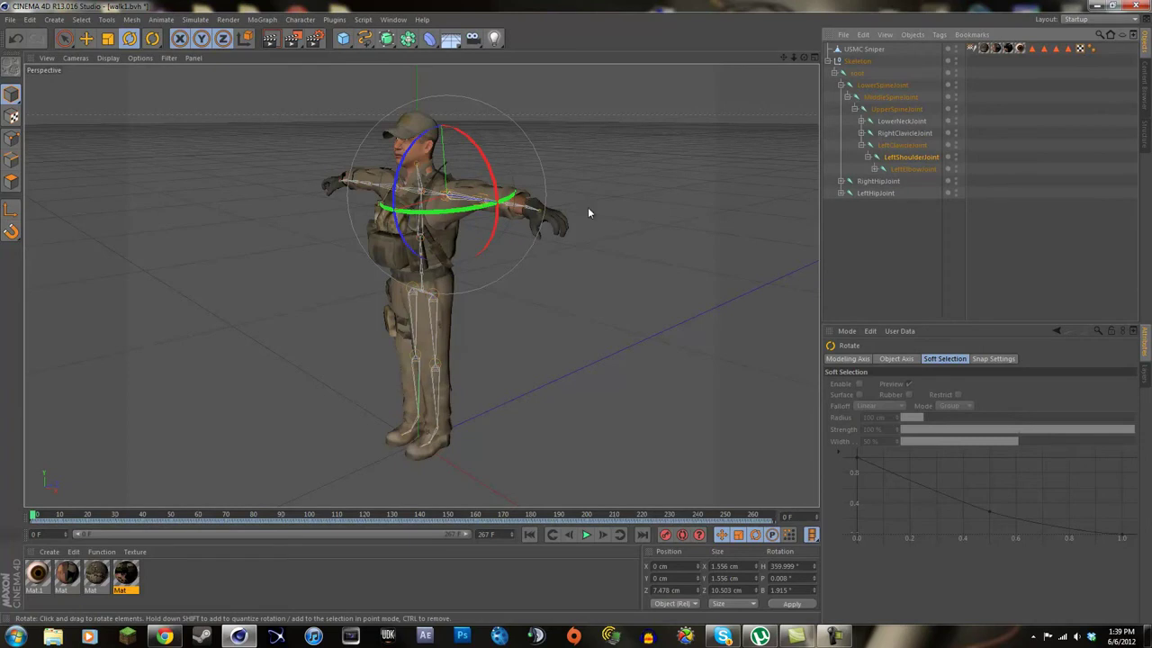
left_click_drag(805, 59, 576, 311)
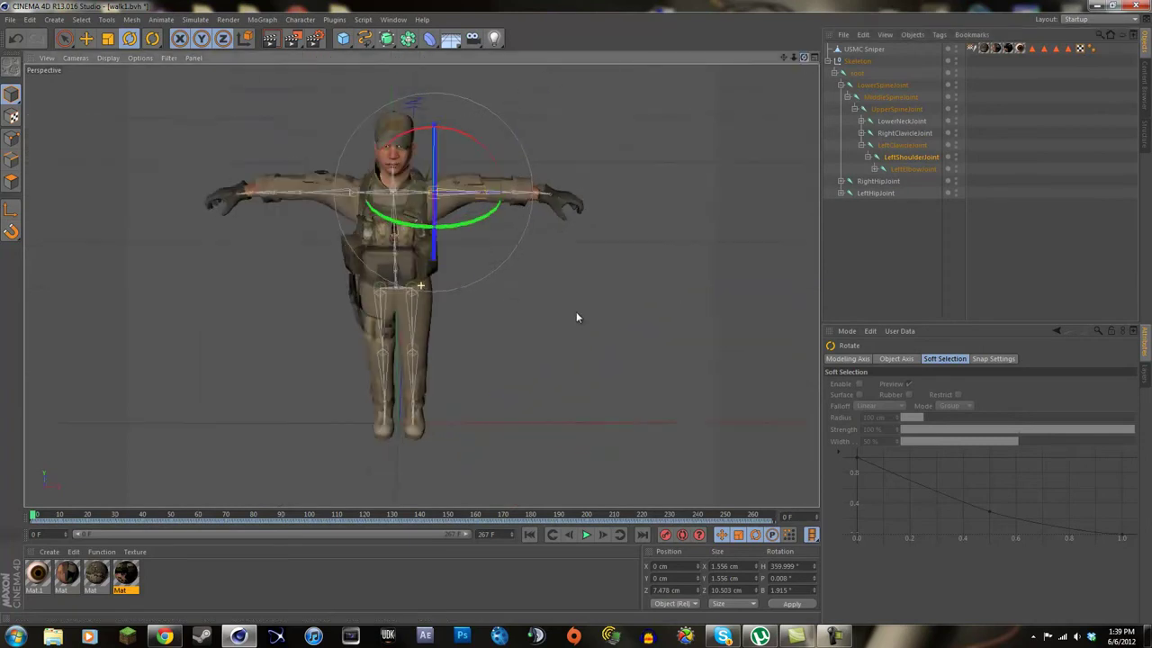
Fold the Skeleton hierarchy and clear the selection
left_click(838, 72)
left_click(833, 60)
left_click(851, 121)
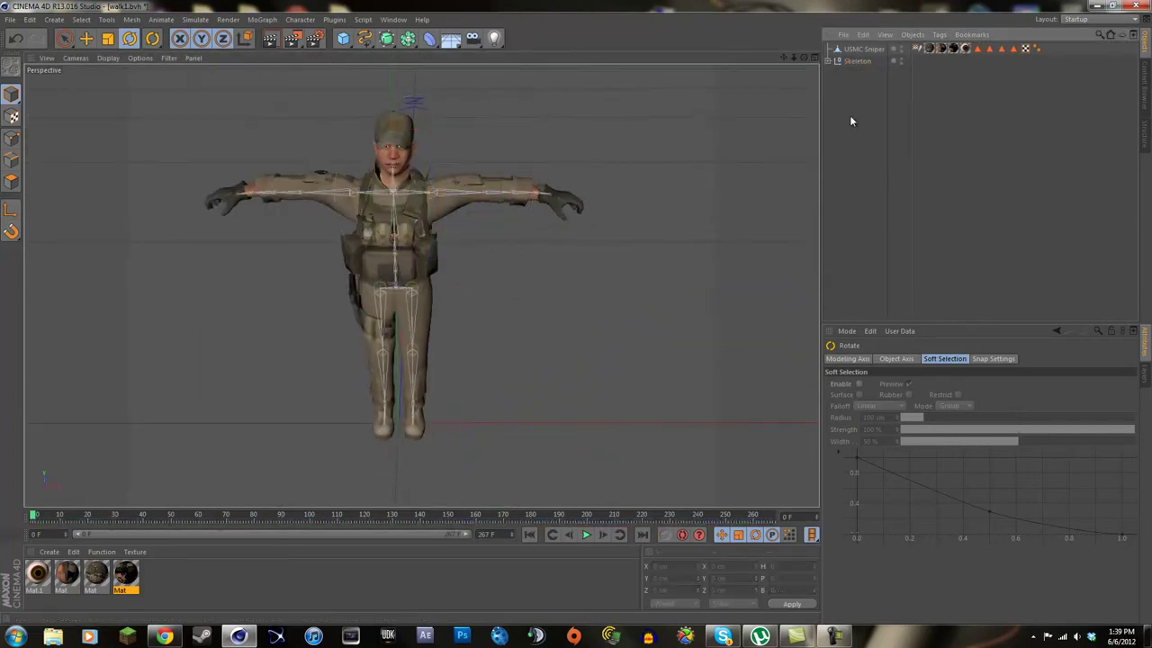
left_click_drag(803, 58, 576, 310)
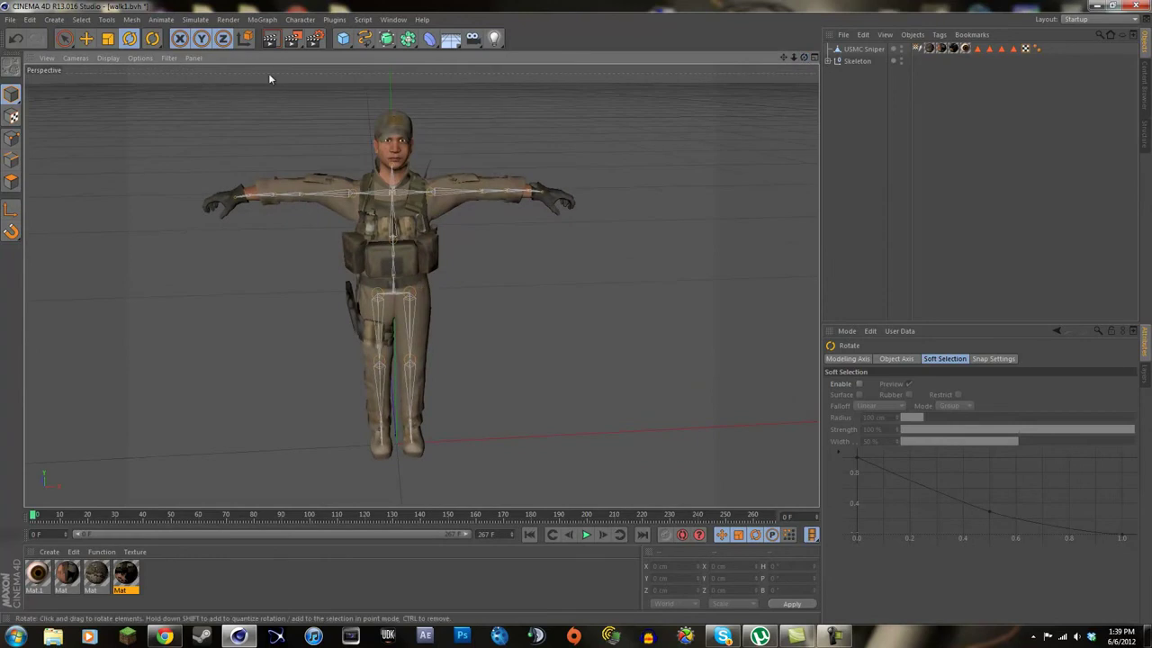
Add a Skin object and make it a child of USMC Sniper
left_click(262, 19)
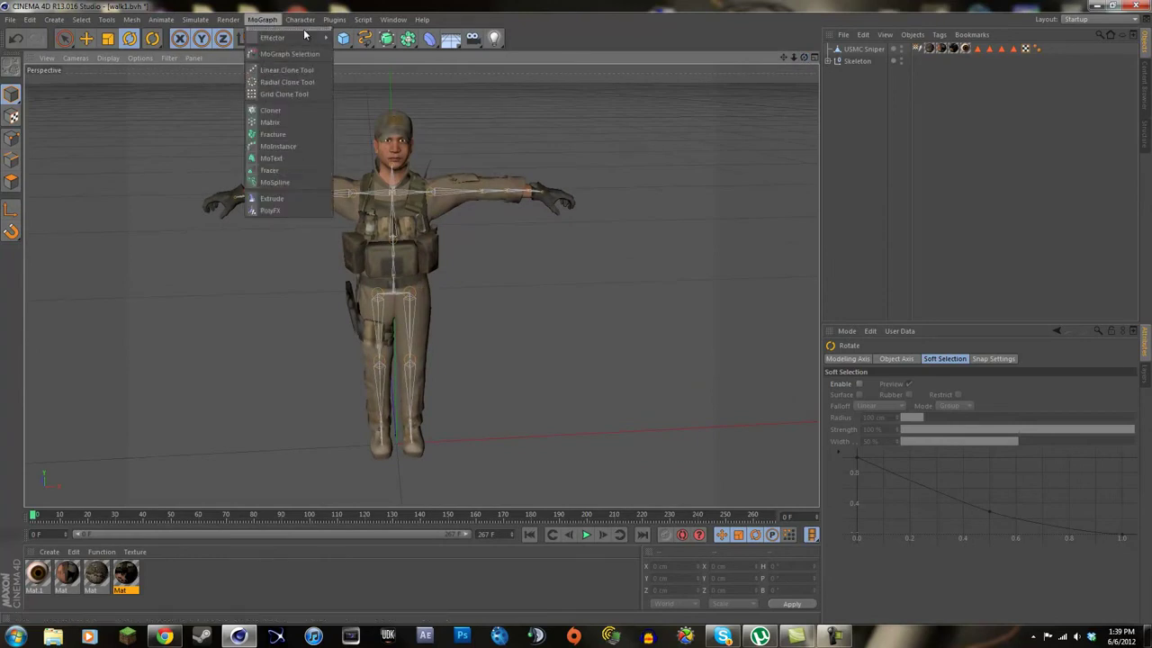
mouse_move(301, 19)
left_click(313, 212)
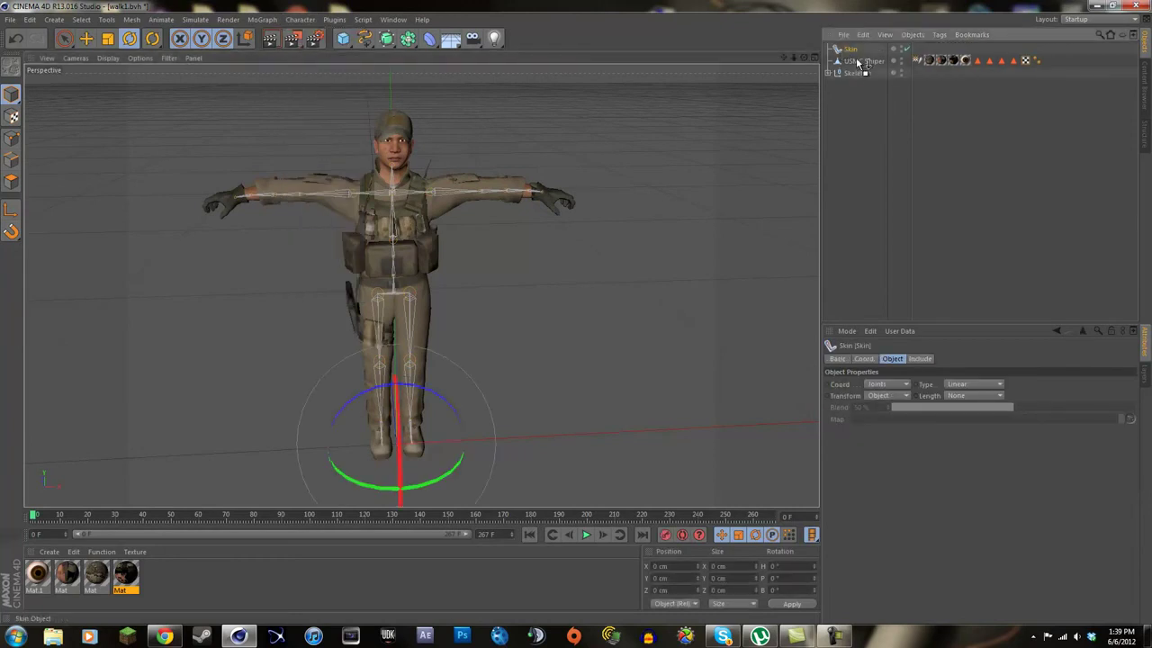
left_click_drag(861, 66, 860, 66)
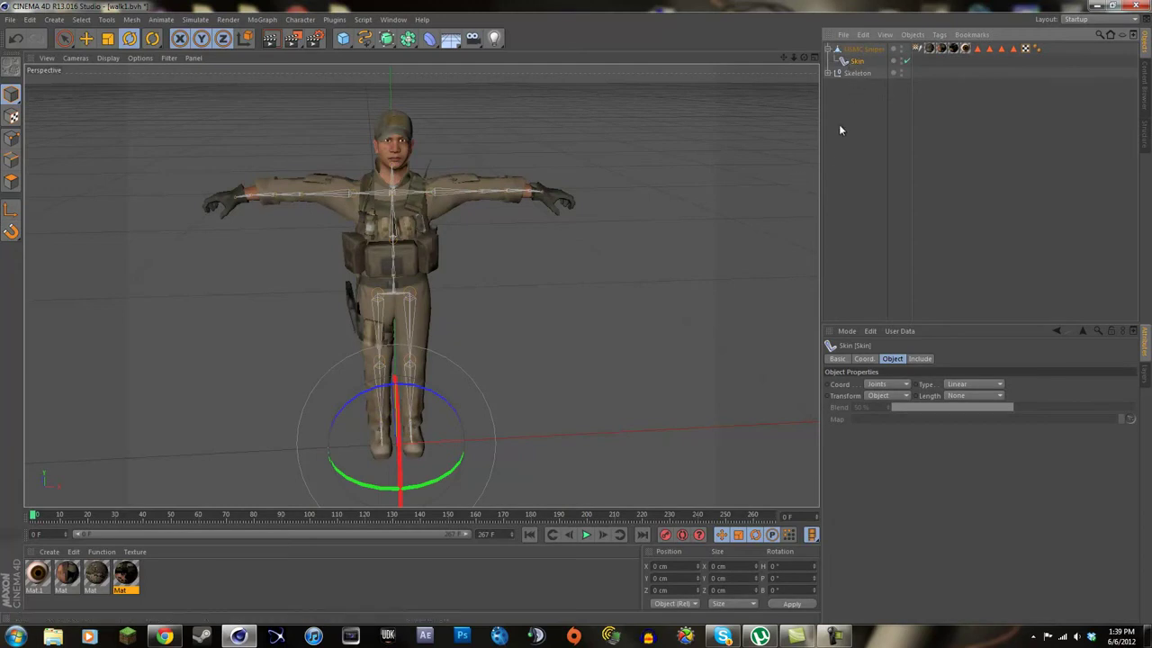
Bind the USMC Sniper mesh and its Skin object to the Skeleton and all its child joints, and clear the selection
right_click(854, 72)
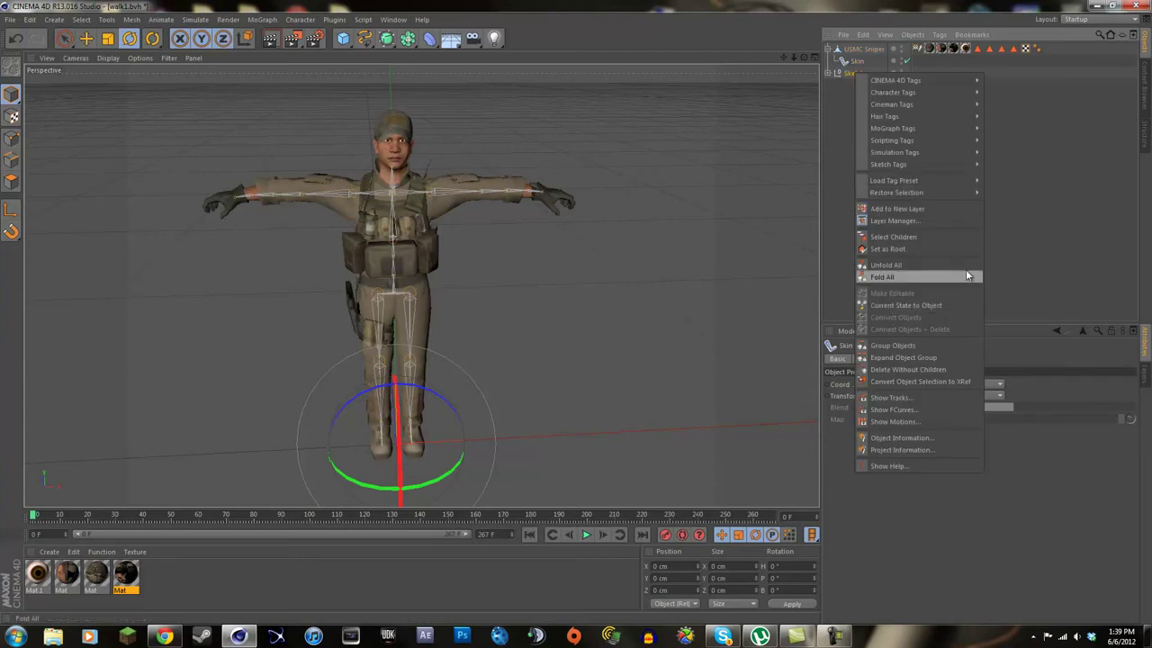
left_click(937, 238)
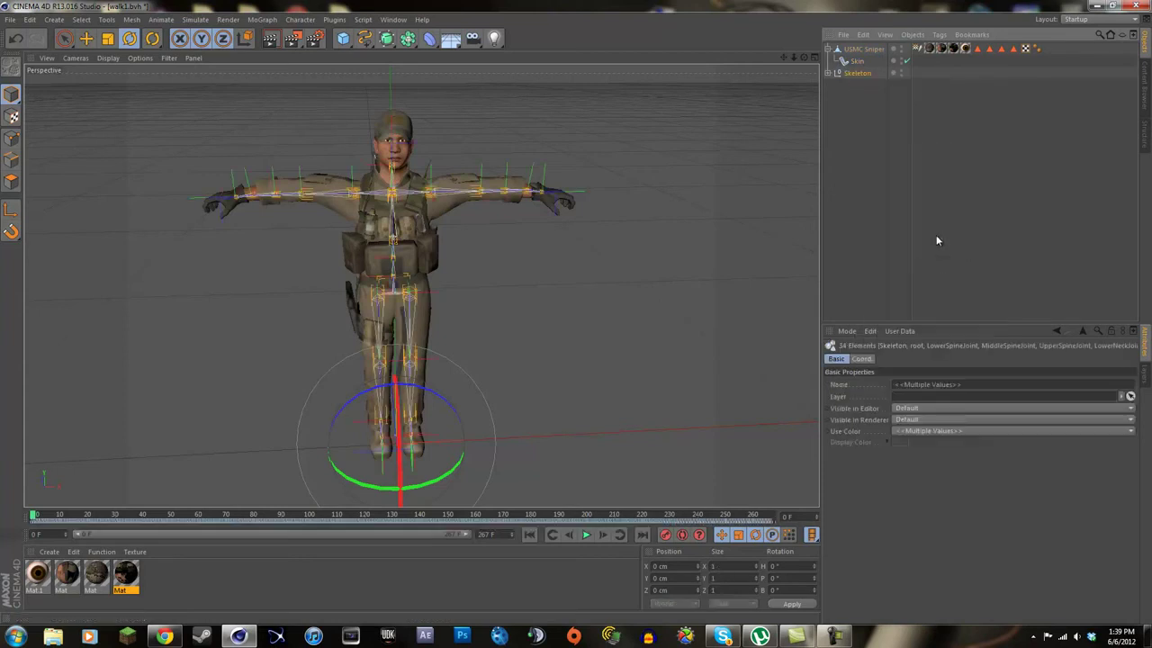
left_click(856, 60, "ctrl")
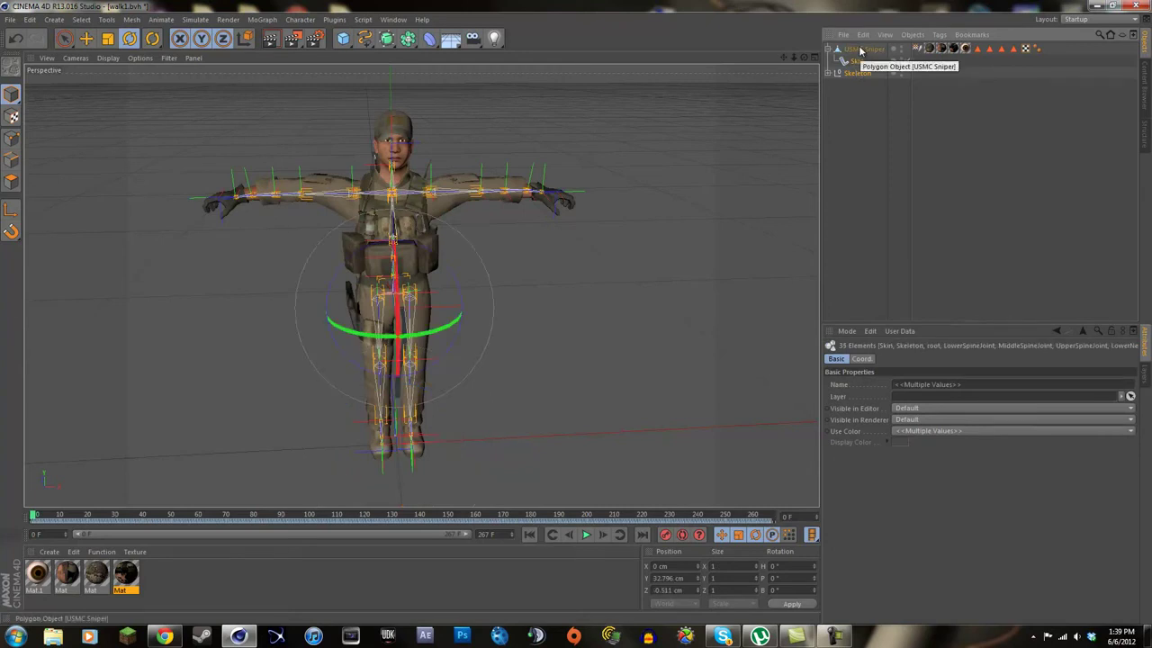
left_click(859, 50, "ctrl")
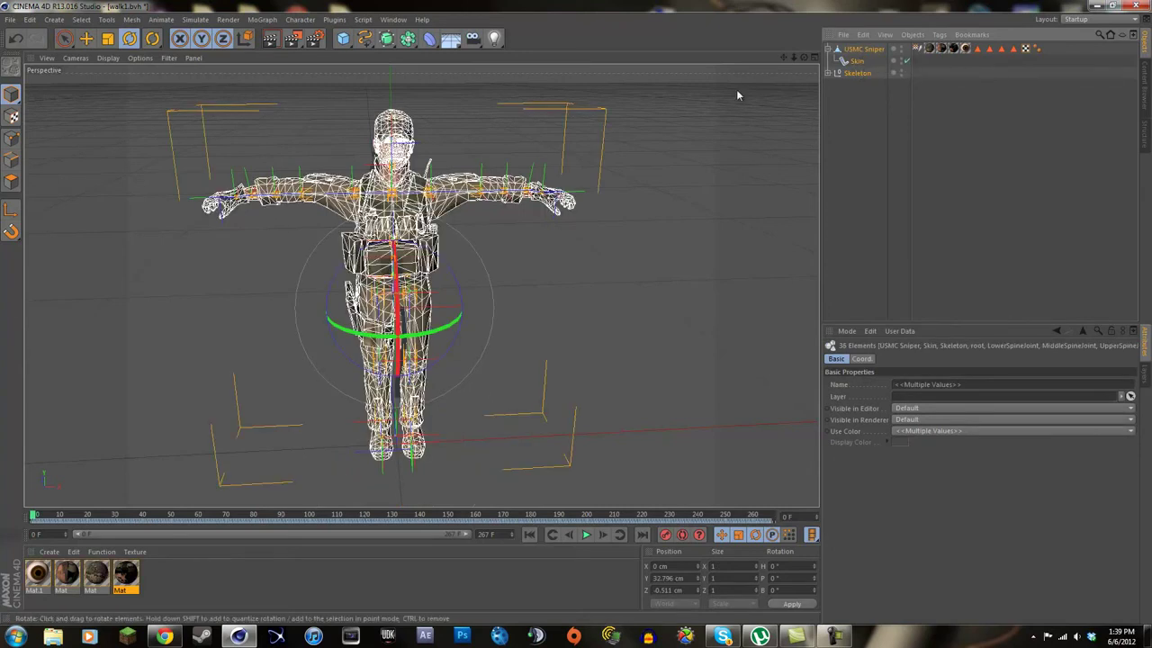
left_click(298, 20)
mouse_move(316, 50)
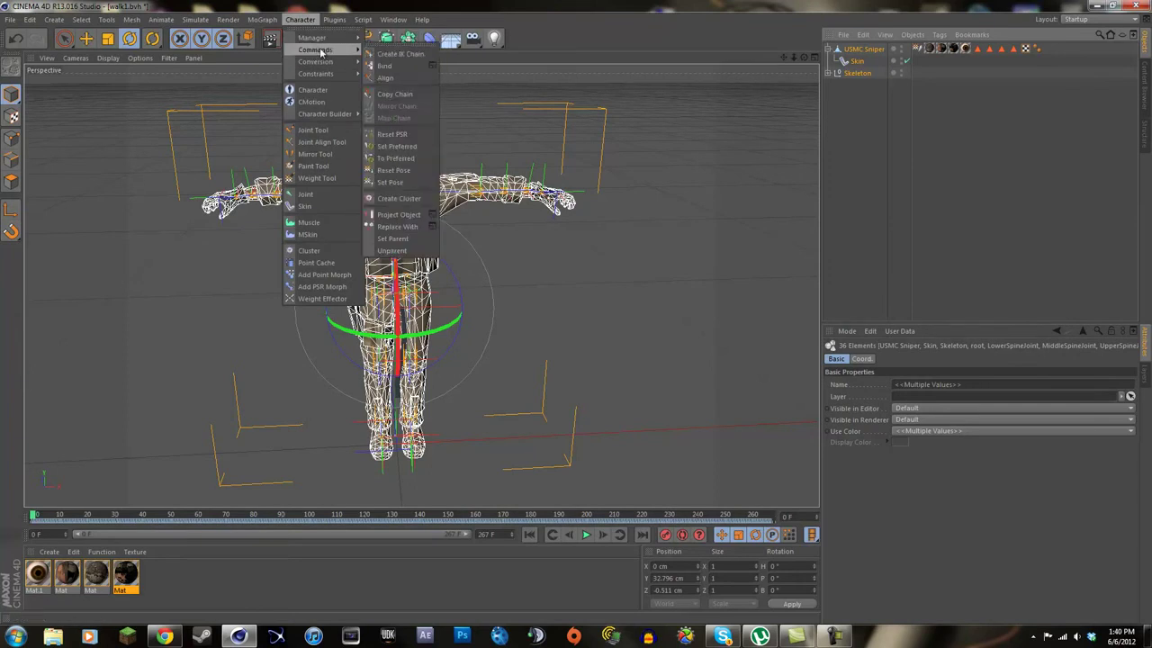
left_click(385, 65)
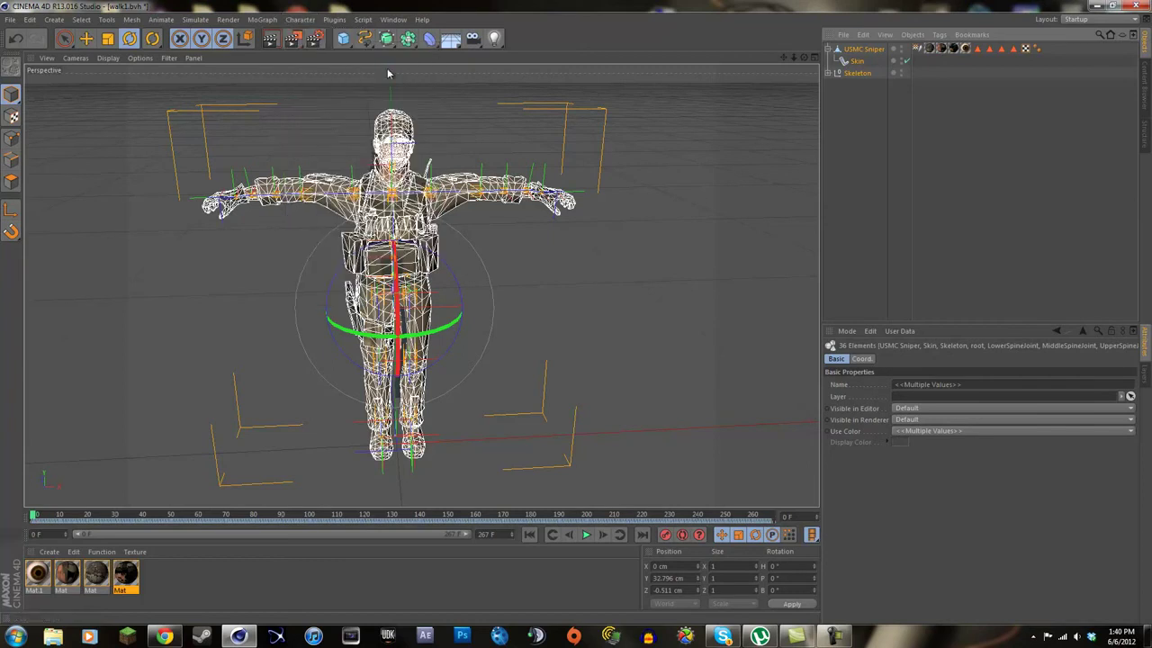
left_click(869, 146)
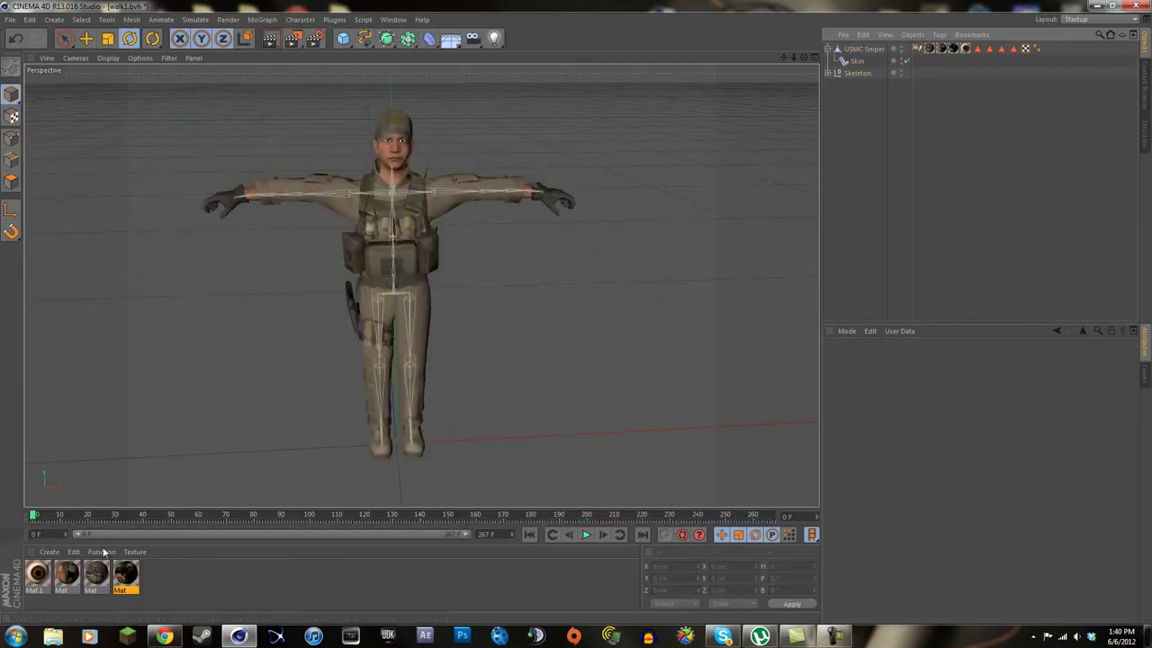
Scrub through the walk animation up to frame 206 and back to 180, examining how the sniper's mesh follows the skeleton
left_click_drag(37, 510, 245, 522)
left_click_drag(804, 60, 563, 324)
mouse_move(249, 520)
left_mouse_down()
mouse_move(166, 518)
mouse_move(289, 522)
mouse_move(219, 524)
mouse_move(258, 521)
left_mouse_up()
left_click_drag(576, 311, 578, 317, "alt")
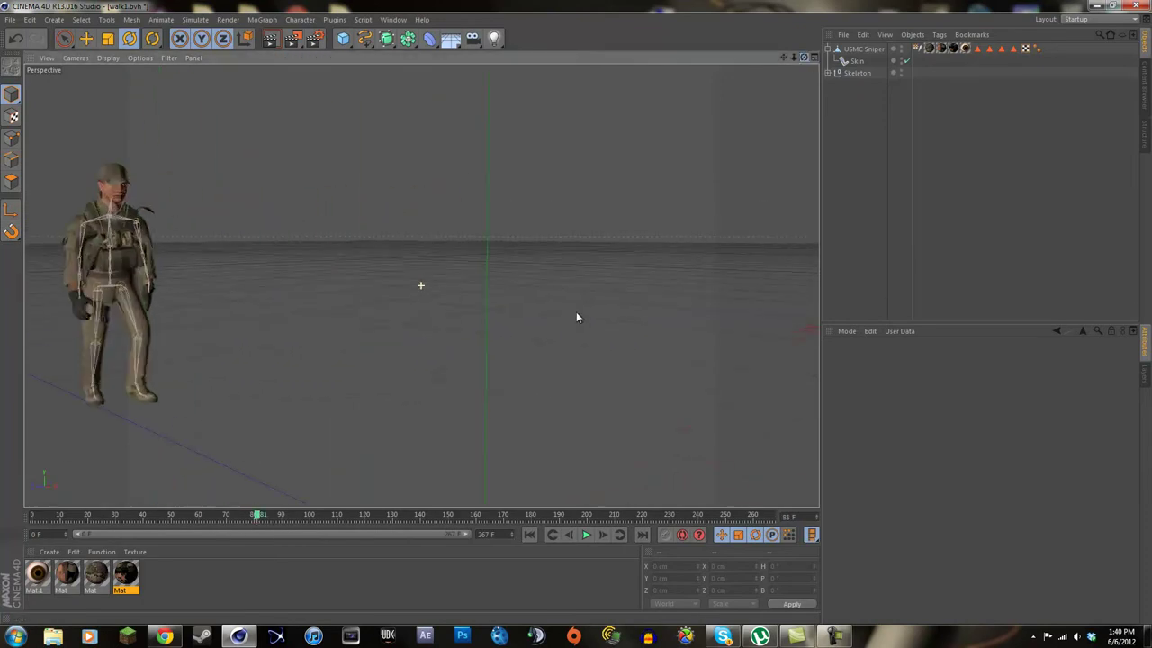
left_click_drag(262, 517, 438, 527)
left_click(862, 49)
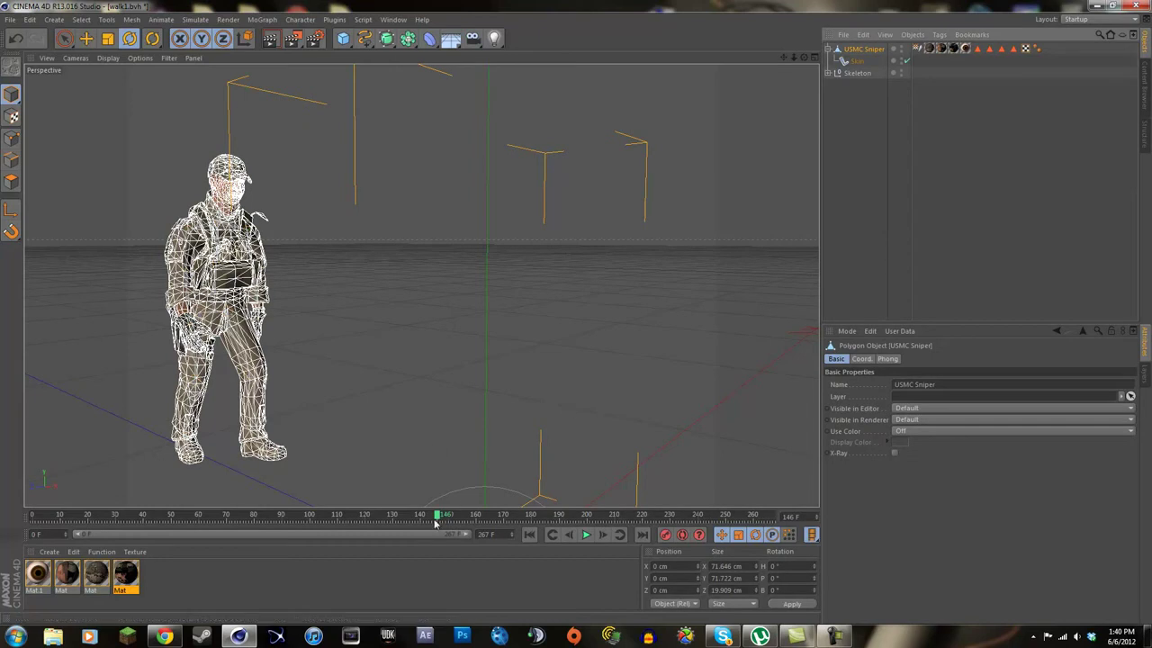
mouse_move(437, 520)
left_mouse_down()
mouse_move(424, 515)
mouse_move(453, 517)
left_mouse_up()
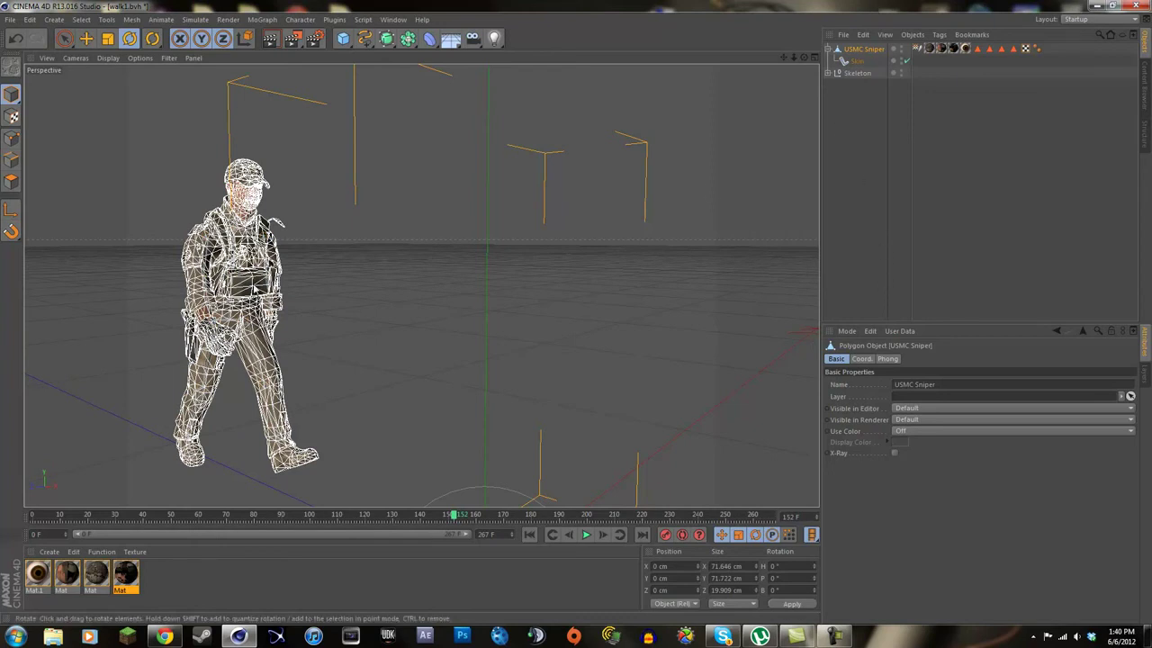
left_click(393, 331)
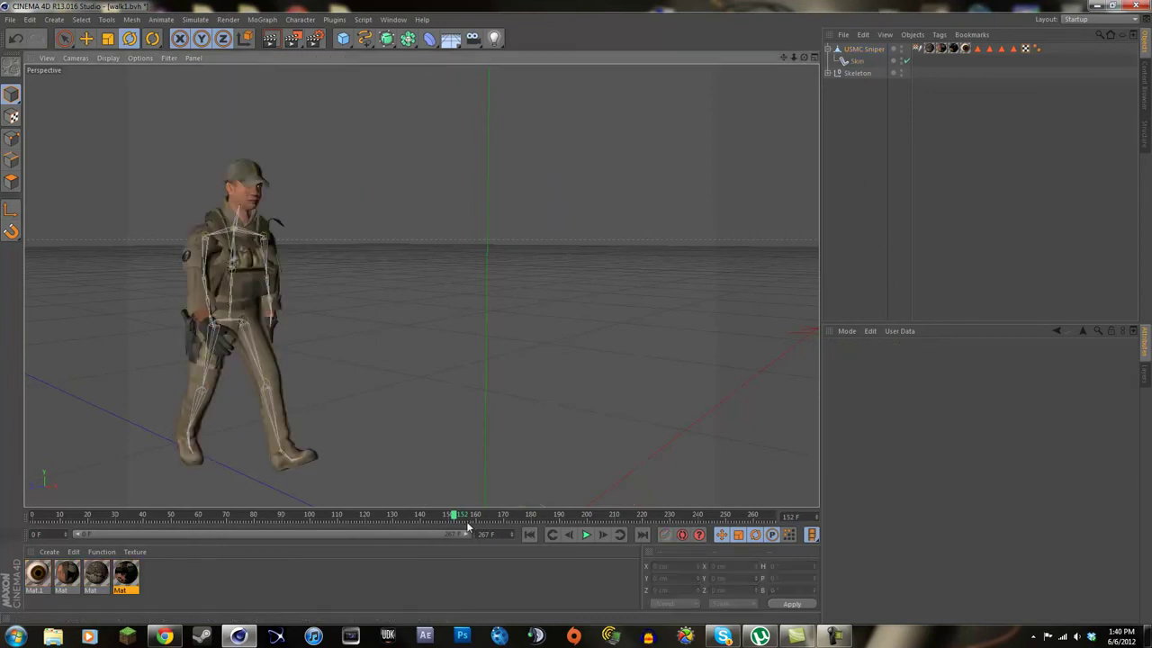
left_click_drag(453, 516, 604, 516)
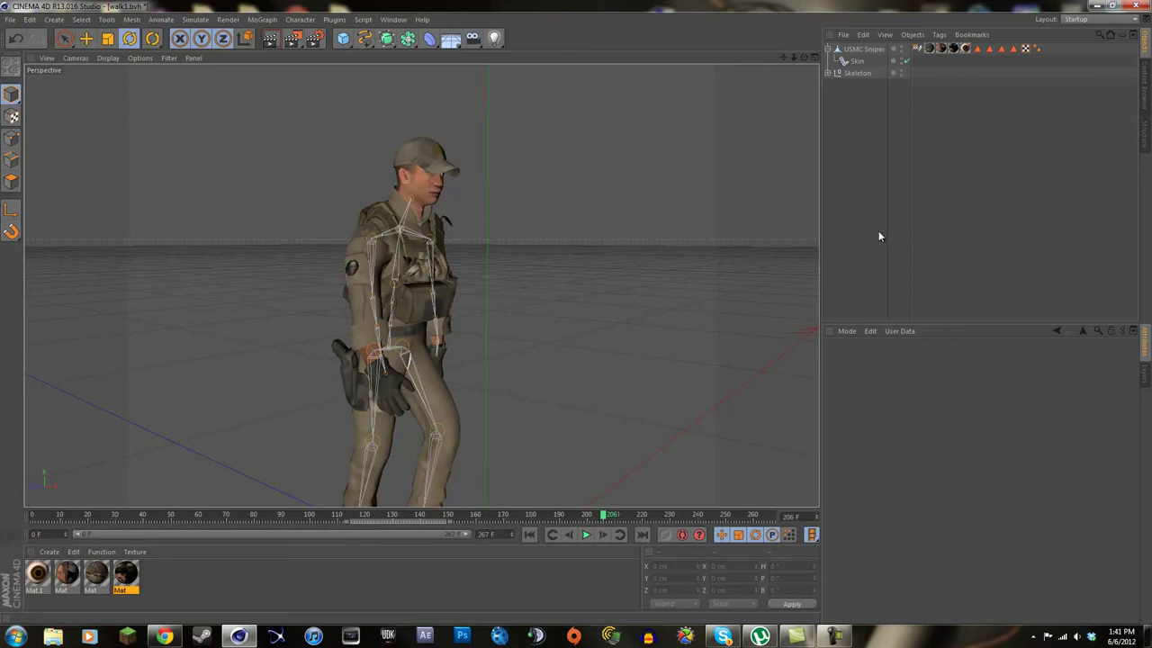
left_click_drag(584, 512, 529, 475)
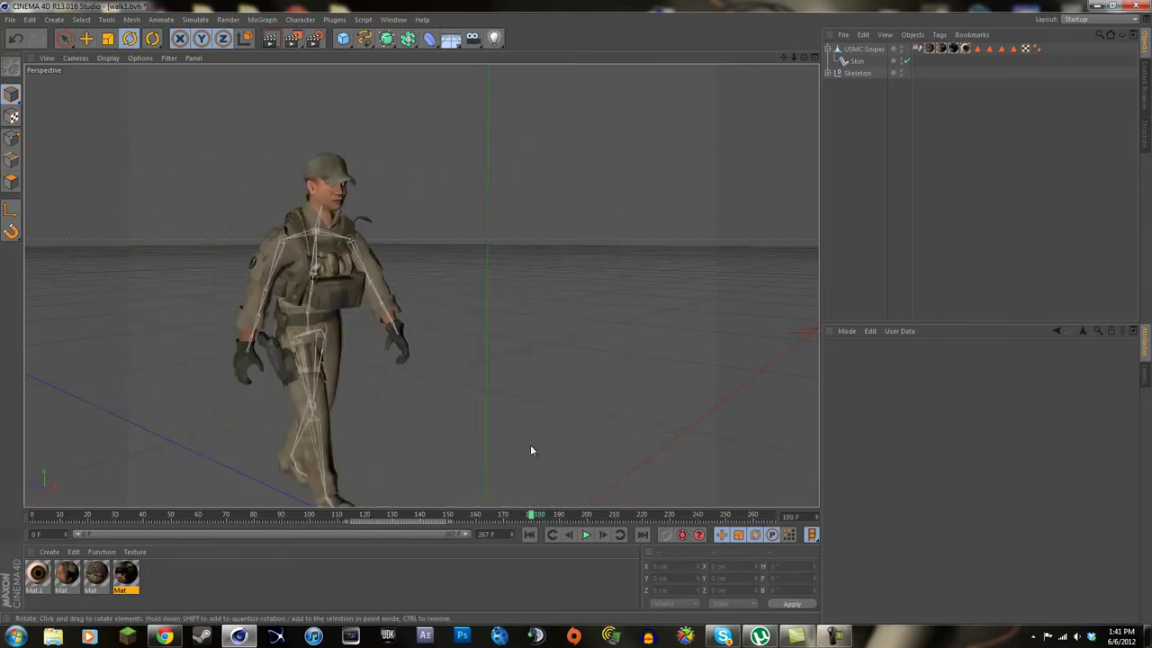
View the whole walking character at frame 180 from different distances and look at the render settings
scroll(530, 446, "down", 3)
scroll(531, 439, "up", 4)
scroll(533, 431, "up", 3)
left_click_drag(769, 74, 695, 291, "alt")
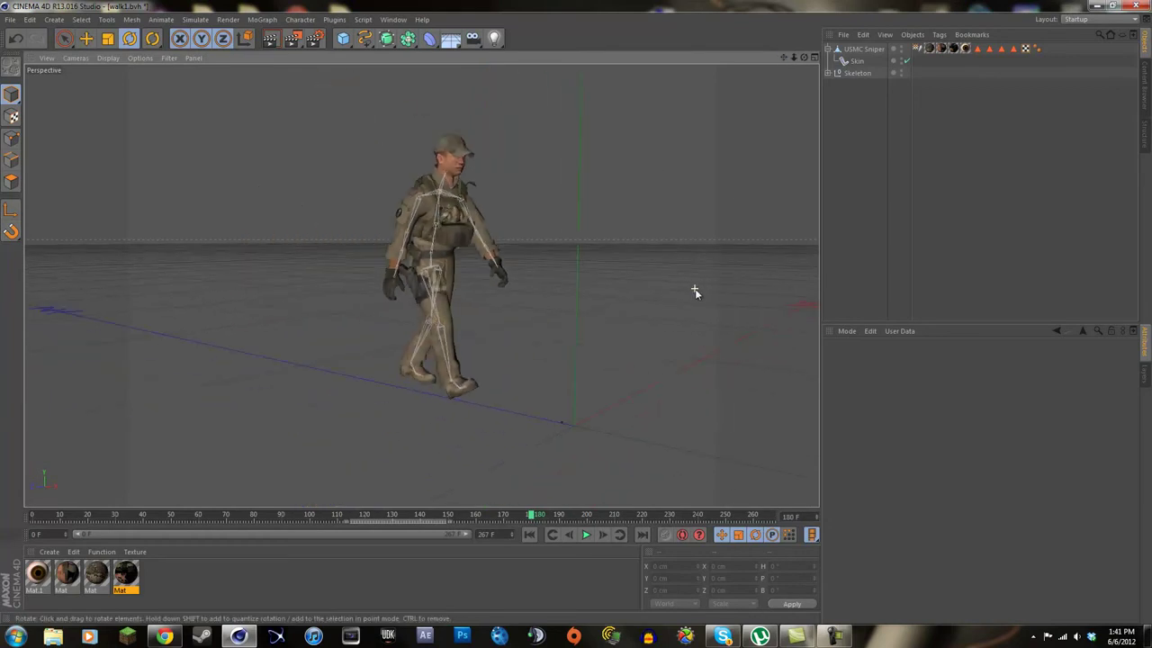
scroll(696, 291, "up", 2)
scroll(708, 308, "down", 2)
scroll(745, 198, "up", 3)
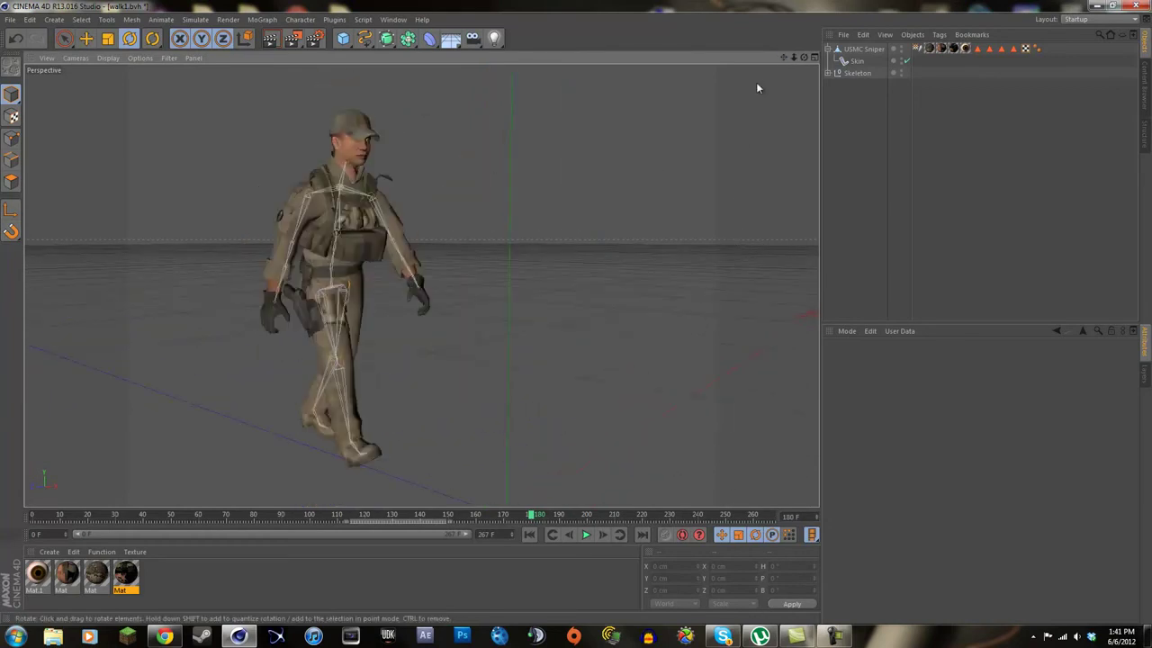
left_click_drag(780, 59, 748, 150)
scroll(766, 122, "down", 2)
scroll(768, 124, "up", 2)
left_click_drag(780, 57, 679, 177)
left_click(314, 38)
left_click(554, 6)
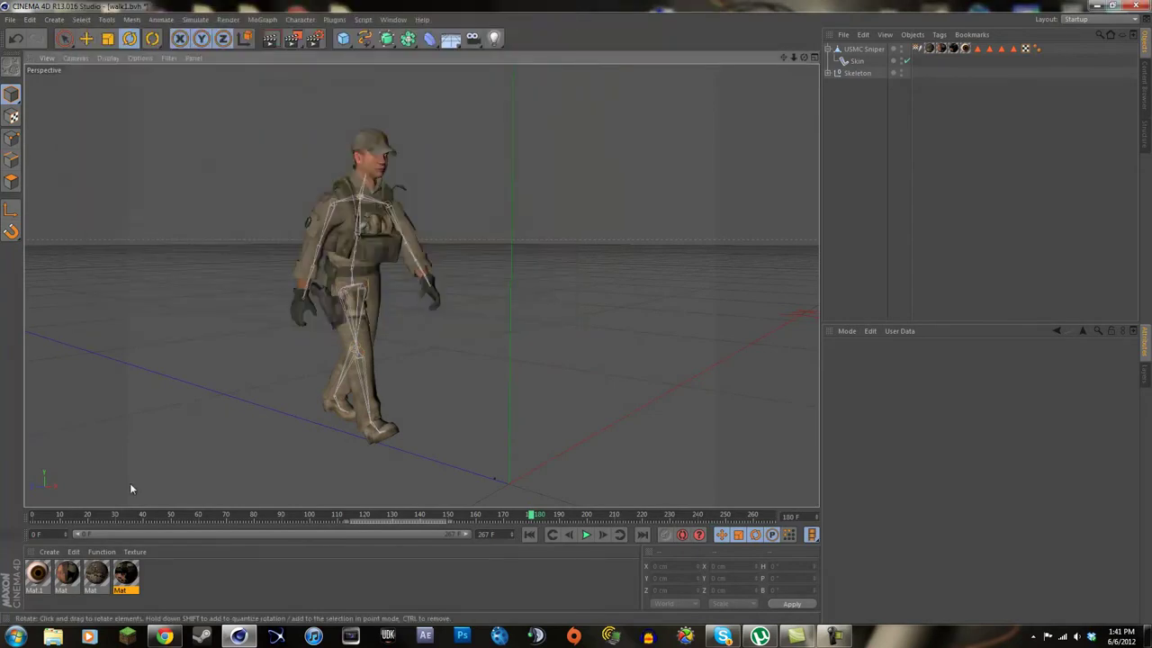
Create a new material and disable its Specular channel
double_click(170, 570)
double_click(42, 573)
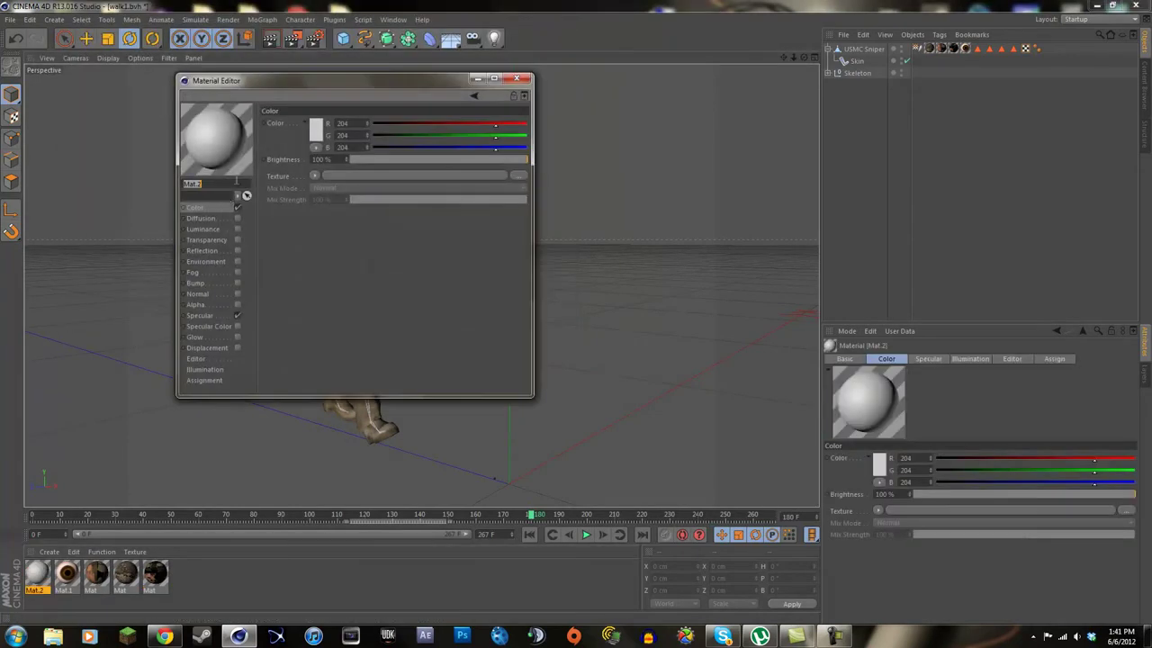
left_click(237, 316)
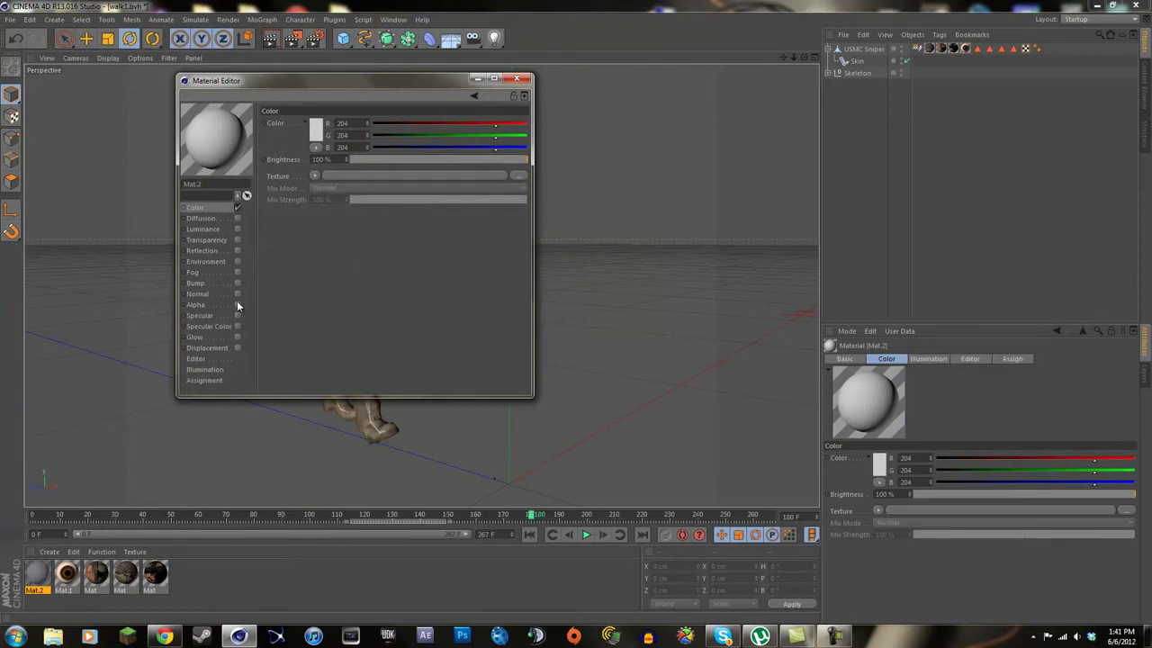
left_click(314, 175)
left_click(323, 206)
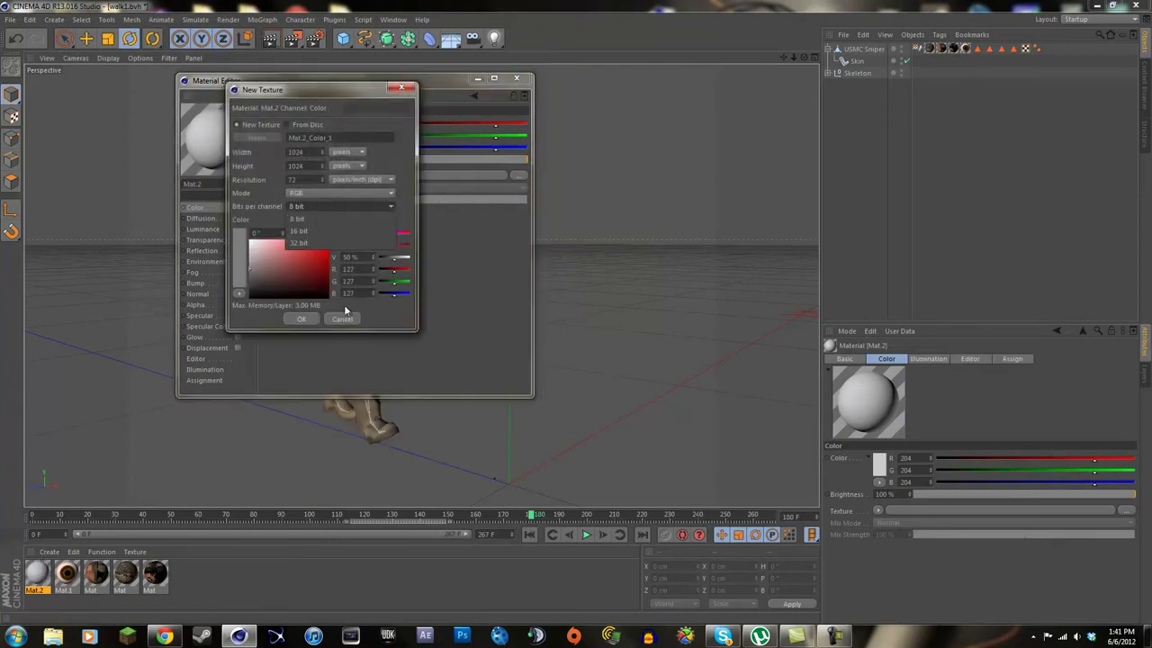
left_click(341, 319)
Load dome person running_00000 from the Still Images pictures folder as the material's Color texture, without copying it to the project location
left_click(316, 177)
left_click(330, 194)
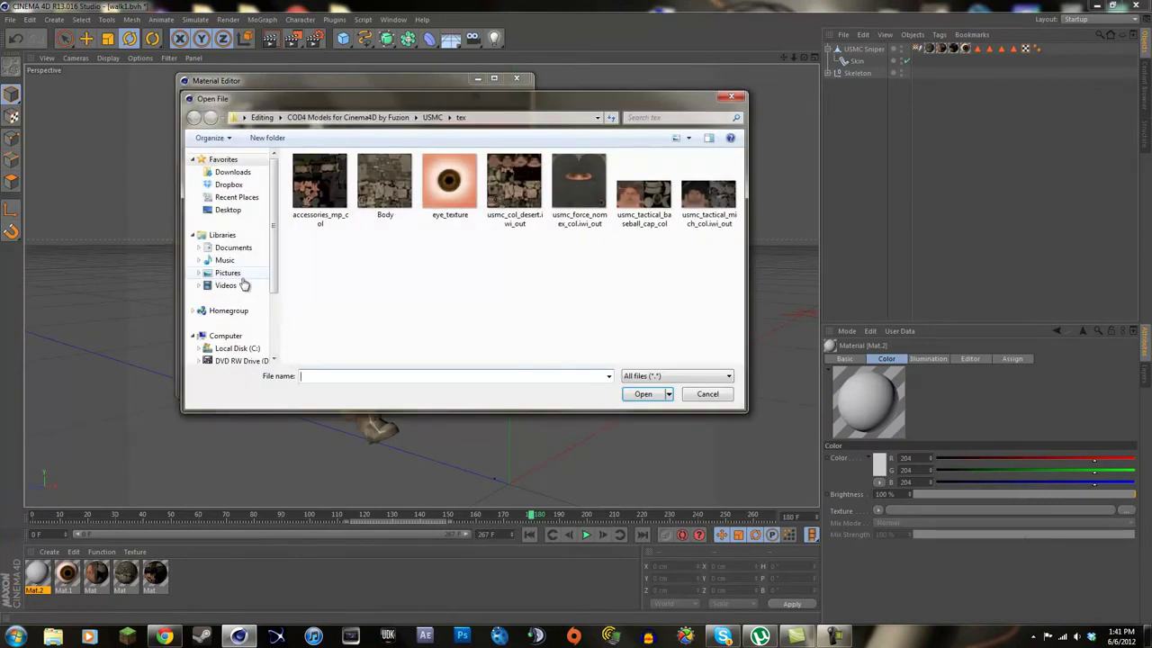
left_click(228, 272)
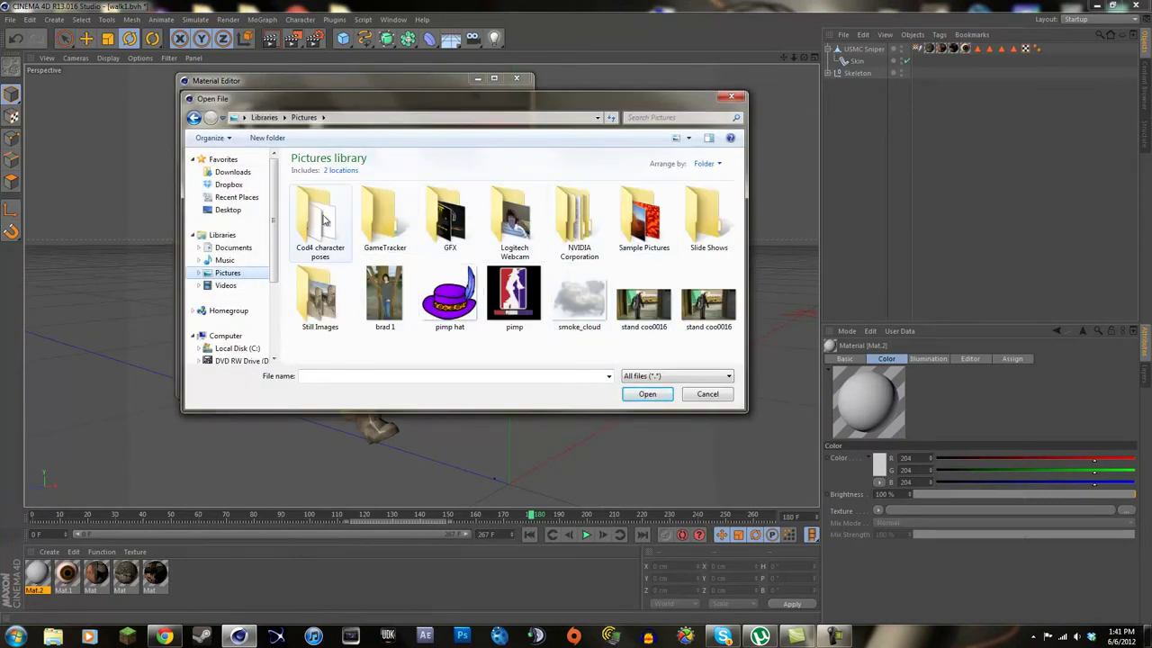
double_click(319, 297)
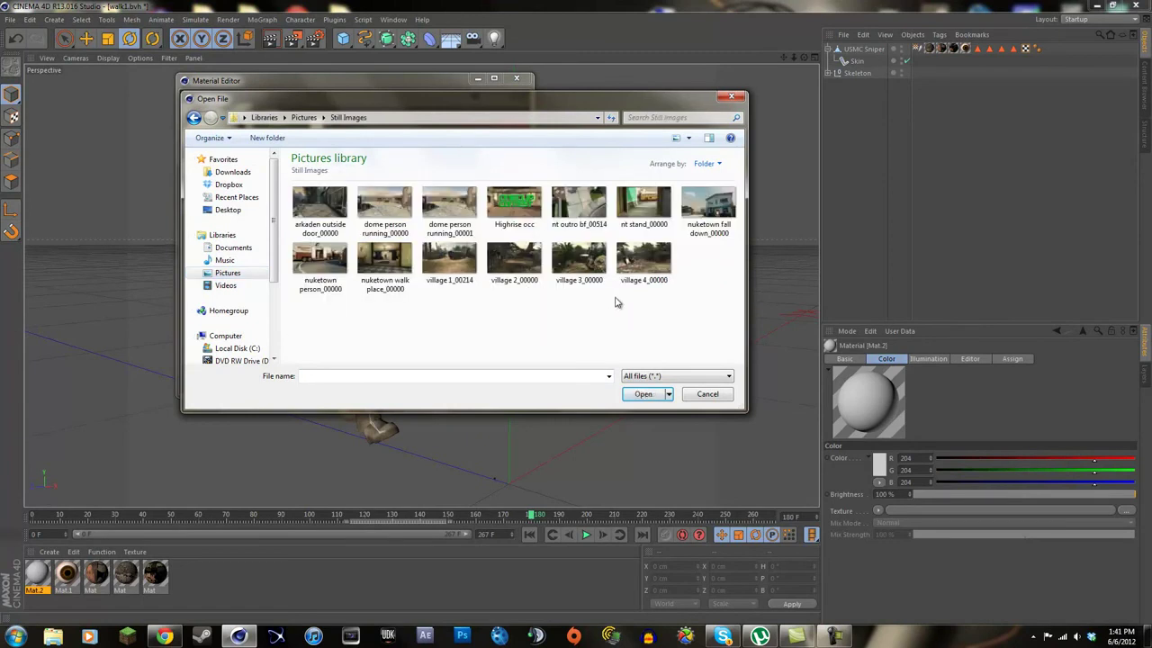
left_click(449, 209)
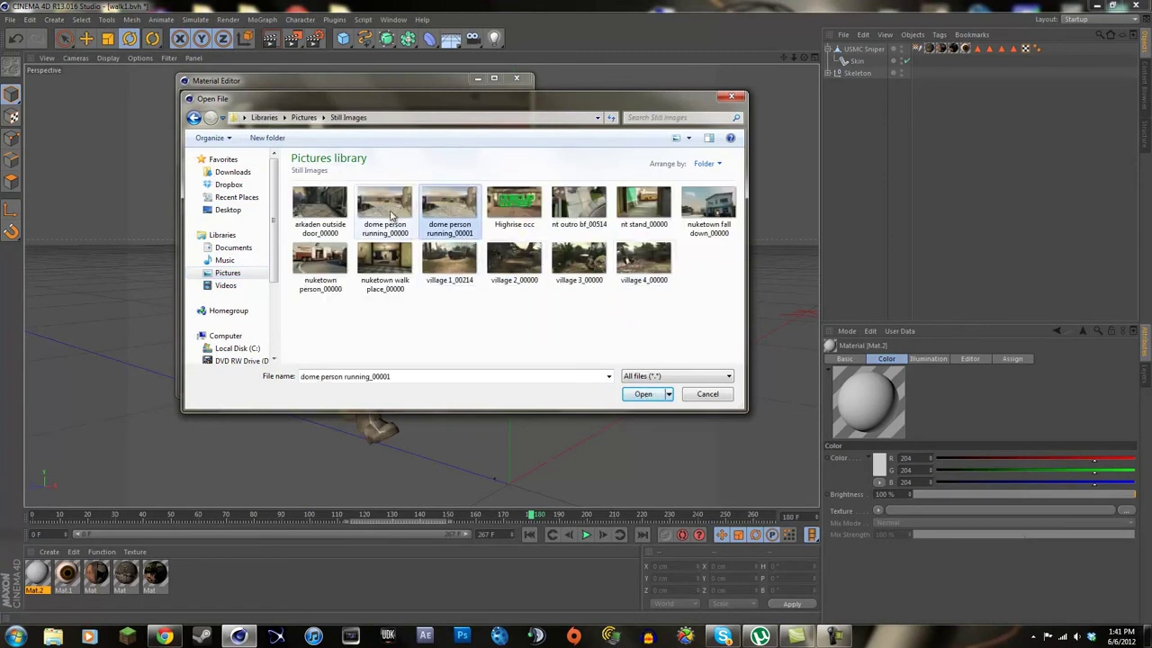
left_click(391, 209)
left_click(643, 394)
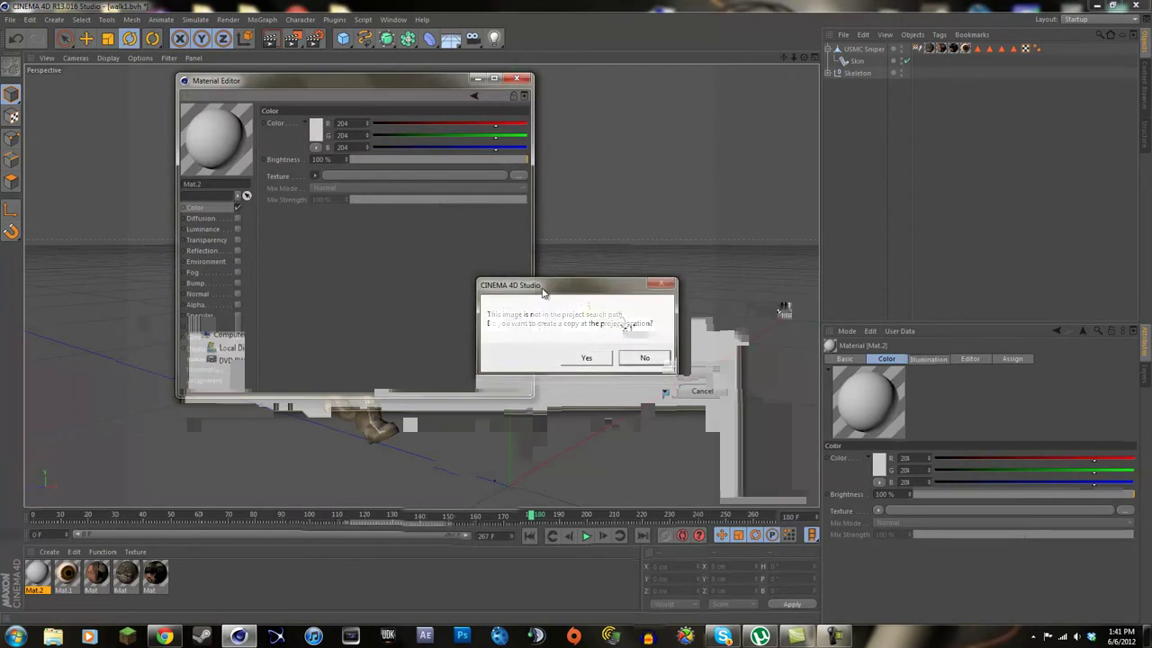
left_click(648, 358)
left_click(516, 79)
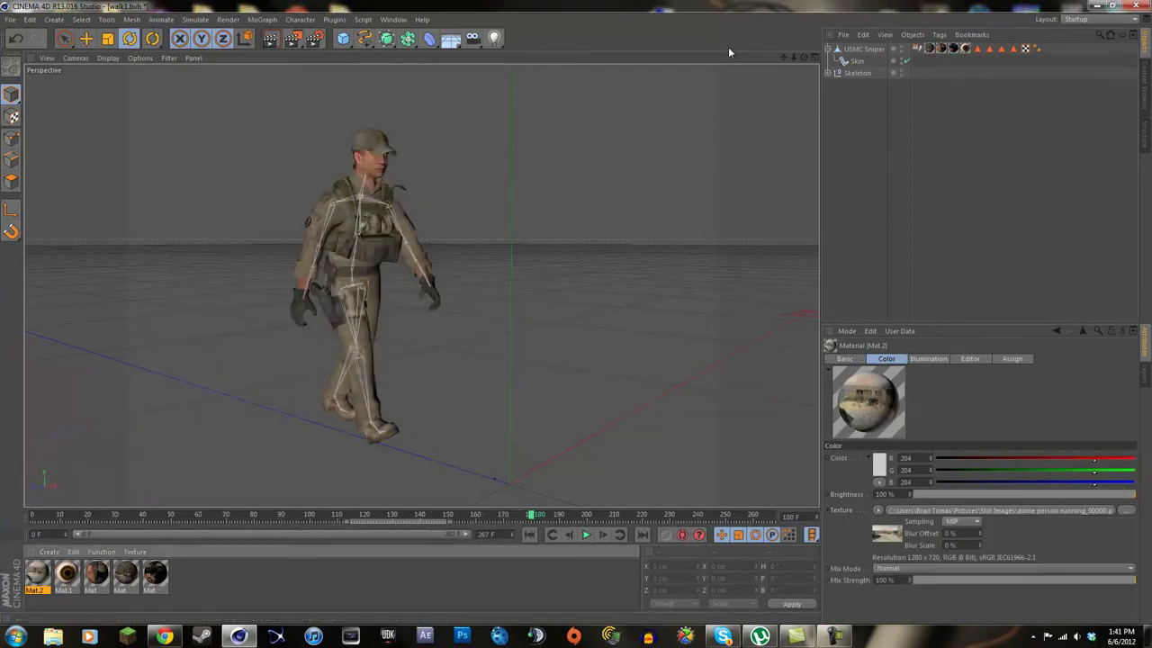
Add a Background object to the scene and apply the Mat.2 image material to it
left_click(449, 39)
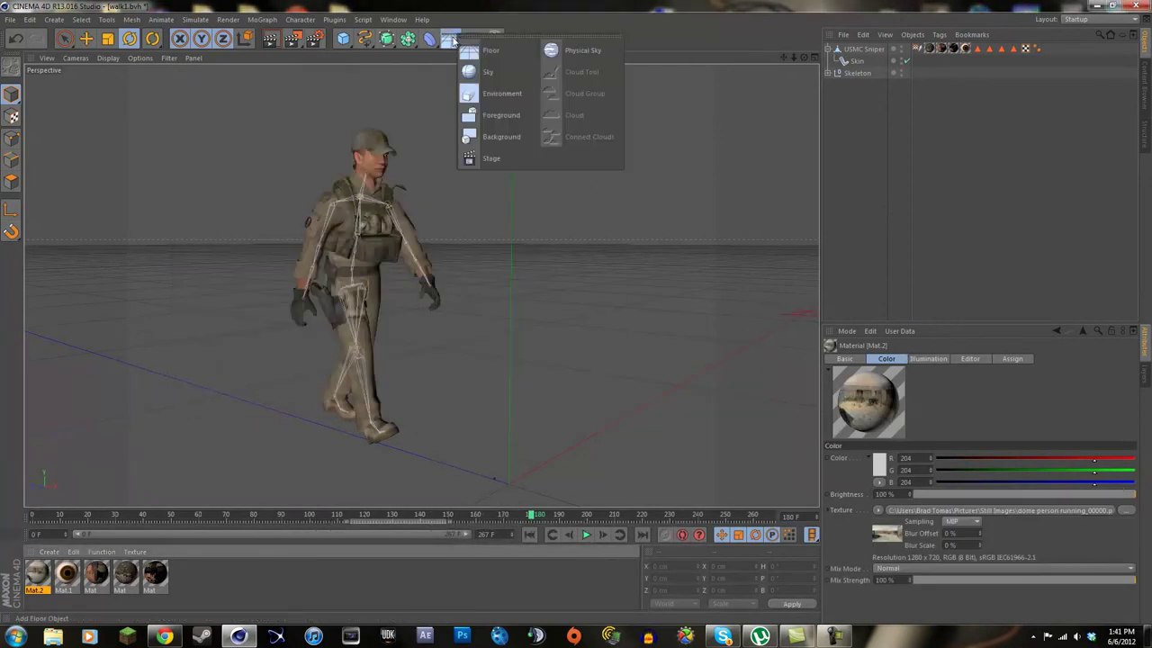
left_click(502, 136)
left_click_drag(842, 150, 863, 50)
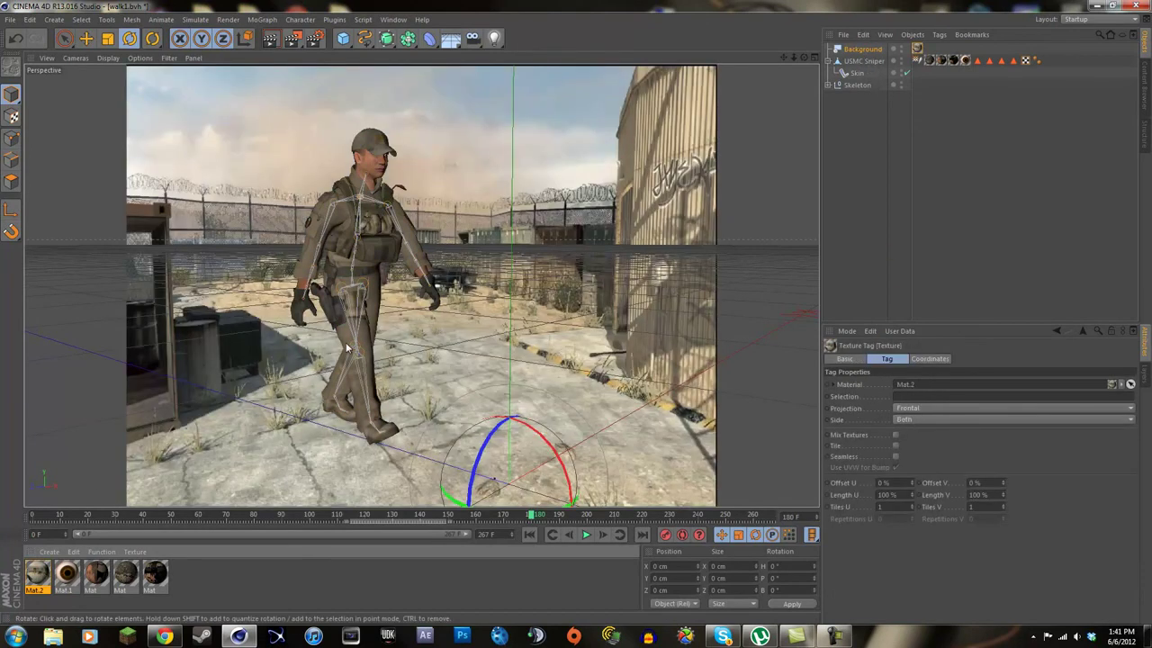
Set the render output to 1280 x 720 pixels with a manual frame range from 0 to 224
scroll(351, 344, "down", 5)
scroll(359, 339, "up", 3)
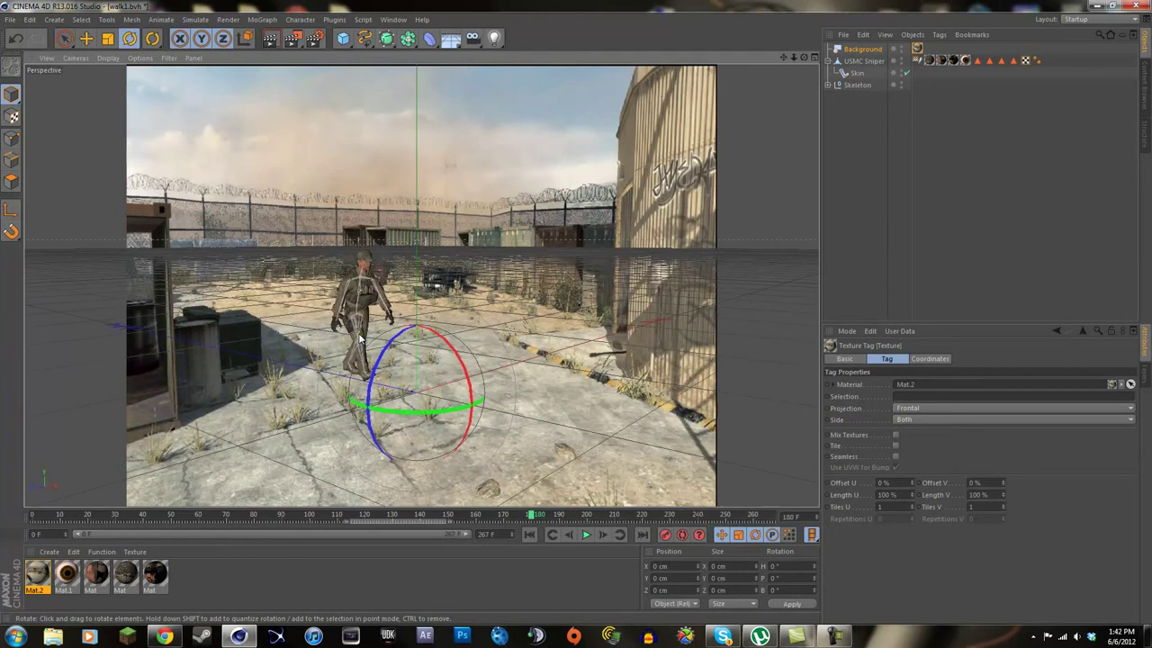
left_click(316, 39)
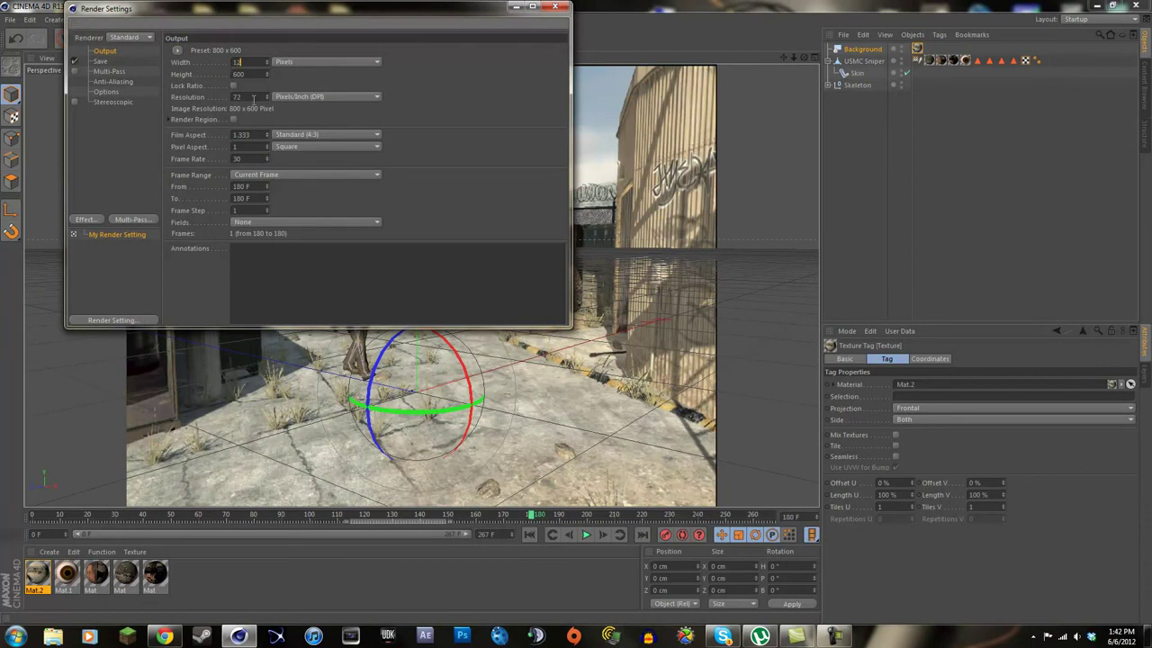
key("Tab")
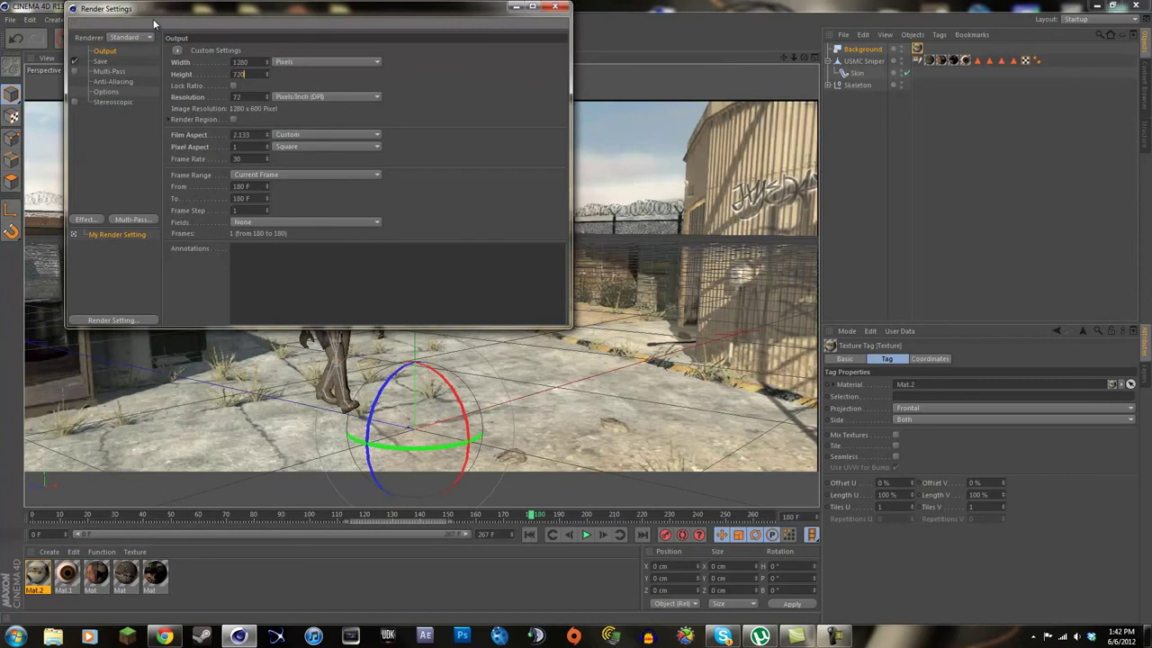
type("720")
key("Return")
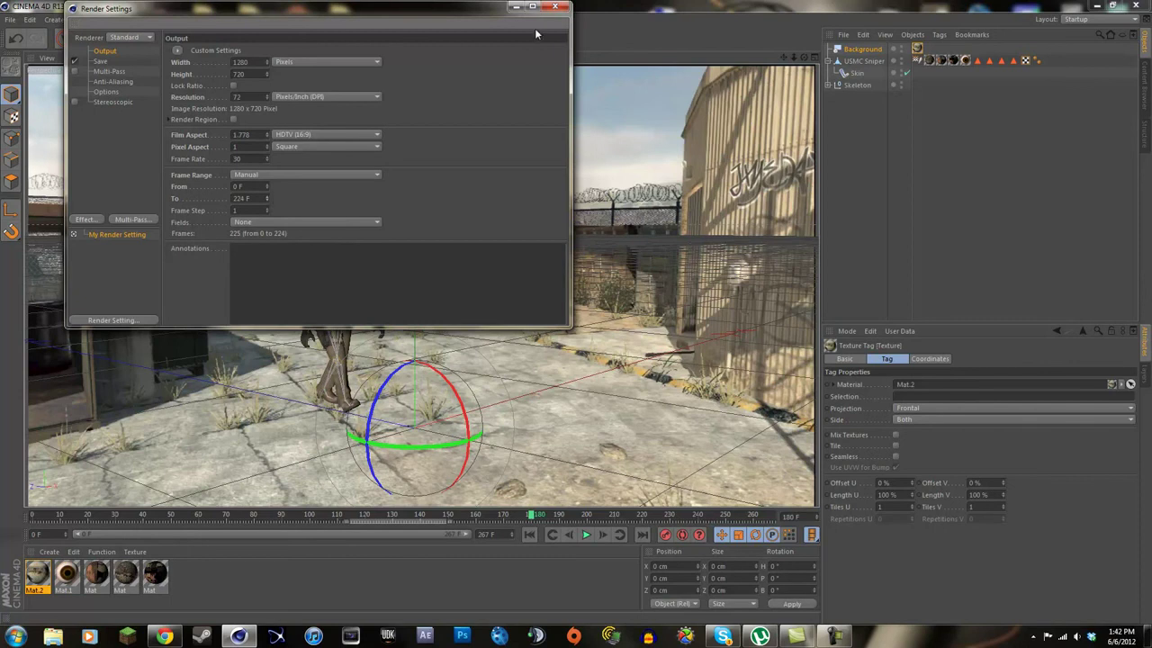
left_click(554, 6)
Adjust the perspective view so the walking sniper stands on the background image's pavement, checking his placement at frame 108
scroll(389, 301, "down", 3)
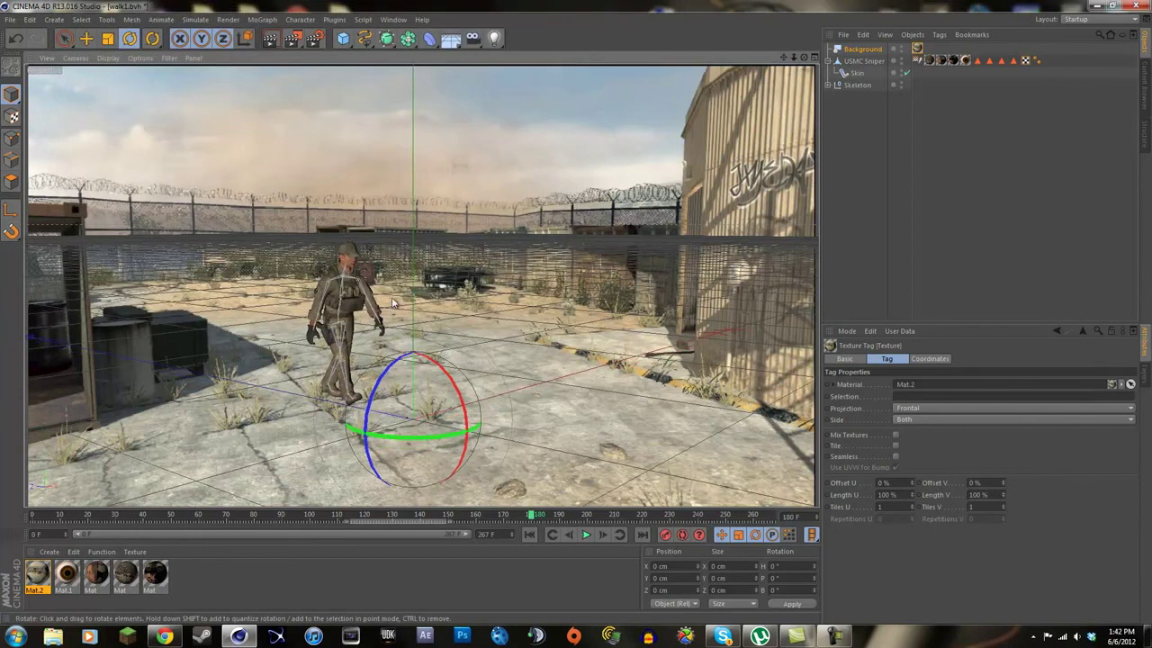
scroll(396, 333, "up", 4)
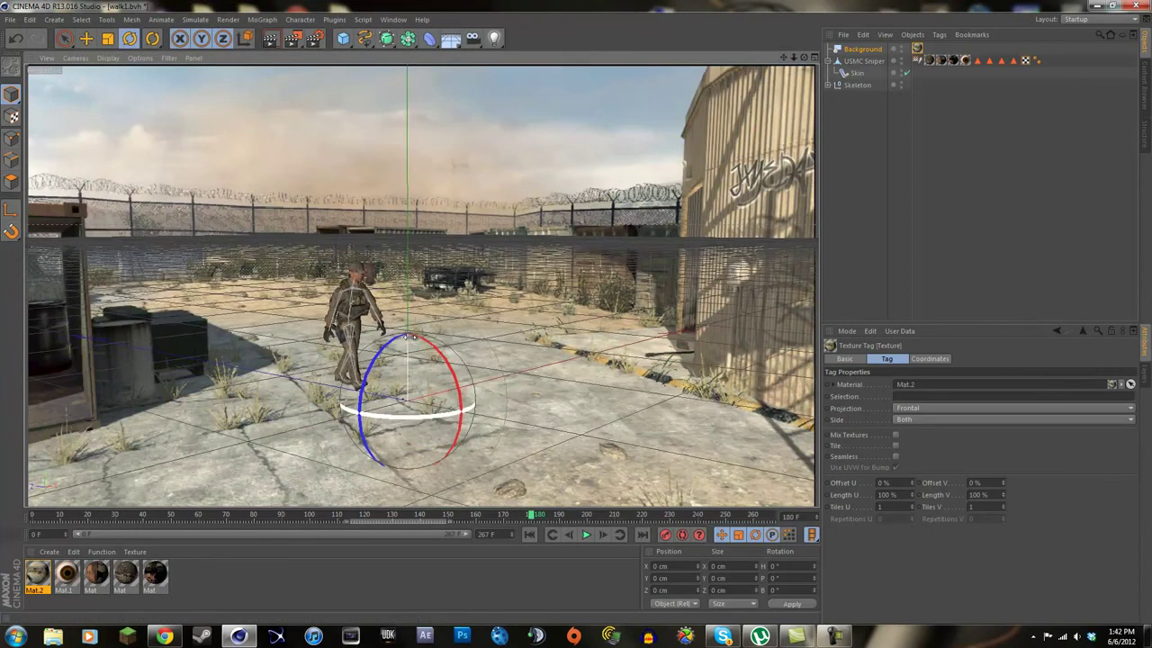
scroll(414, 324, "up", 2)
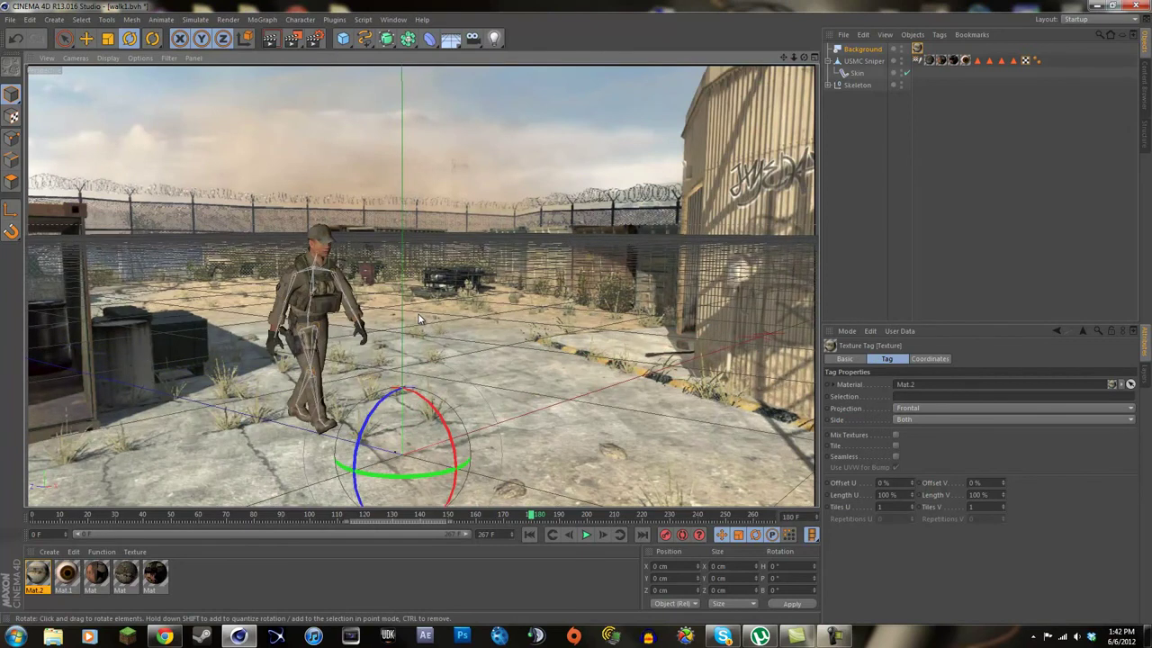
scroll(419, 312, "down", 3)
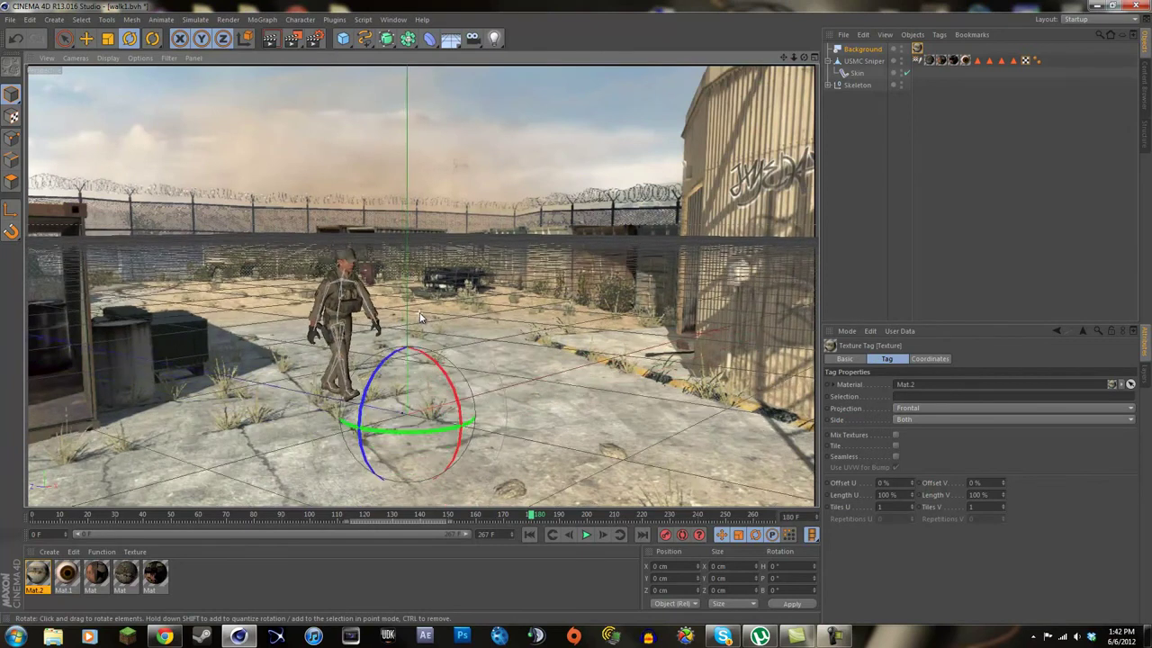
scroll(422, 304, "up", 2)
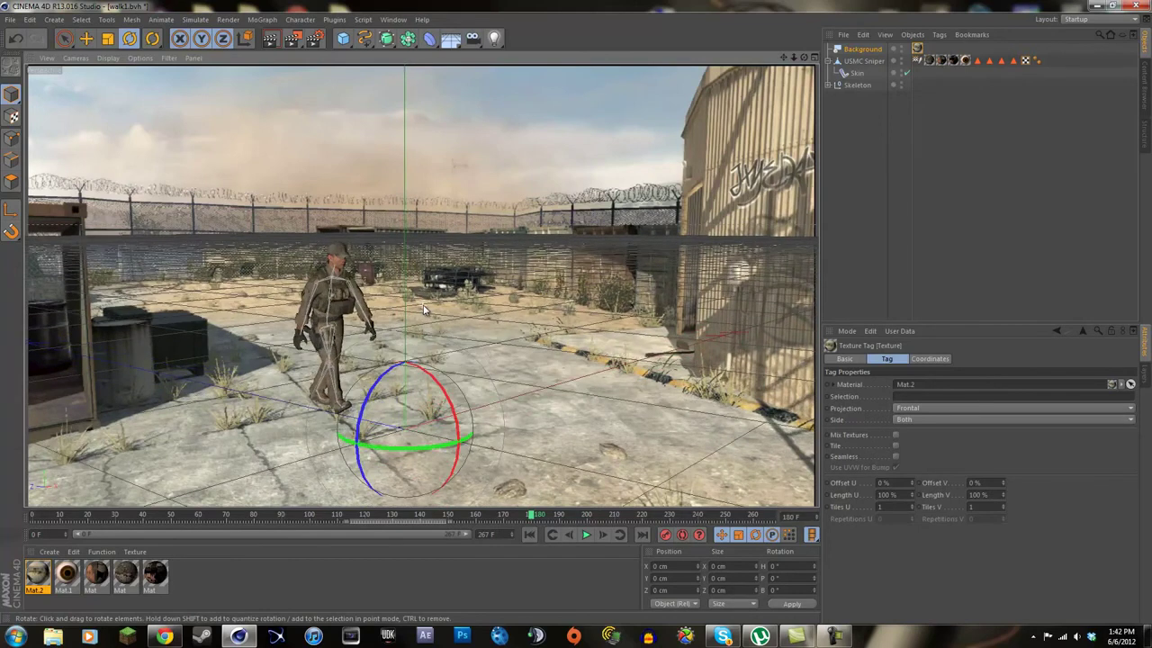
scroll(456, 362, "up", 1)
scroll(370, 418, "down", 3)
left_click_drag(391, 389, 485, 285)
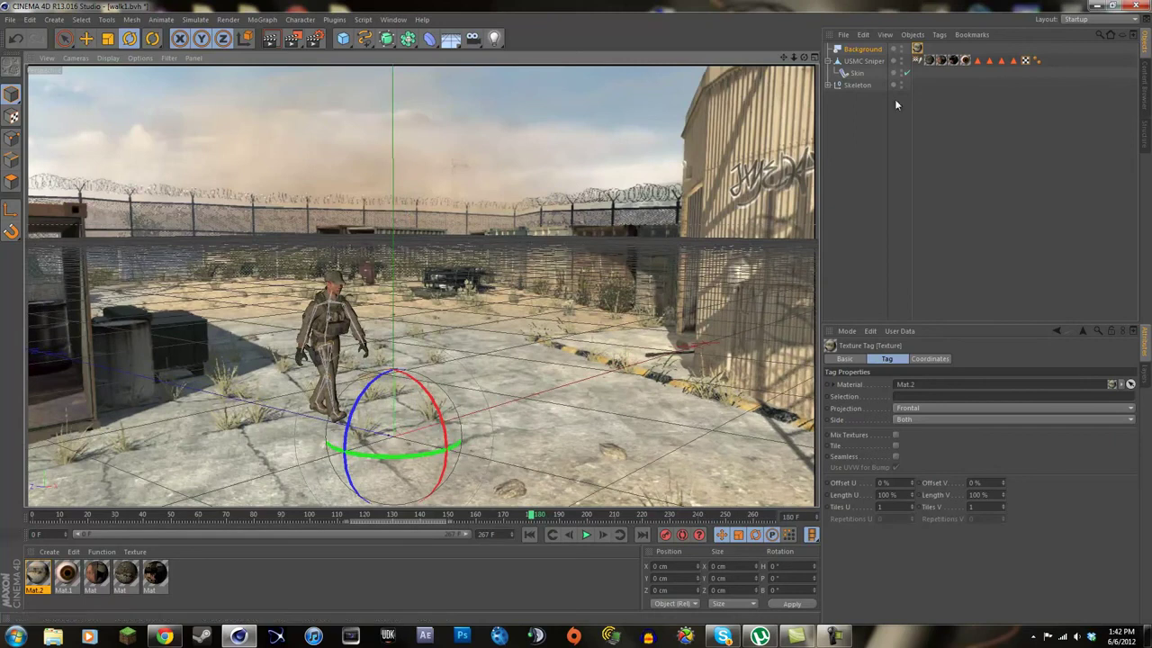
left_click_drag(783, 58, 609, 317)
left_click_drag(530, 521, 335, 518)
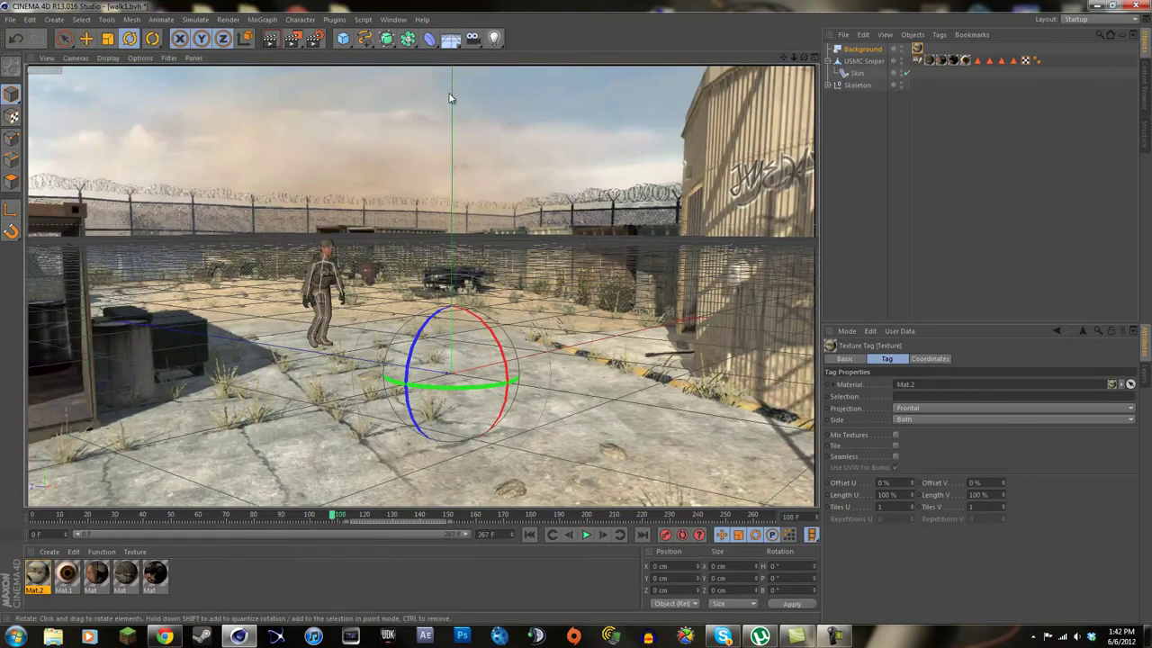
Add a Floor object, copy the Background's Mat.2 texture tag onto it and preview the render
left_click(451, 39)
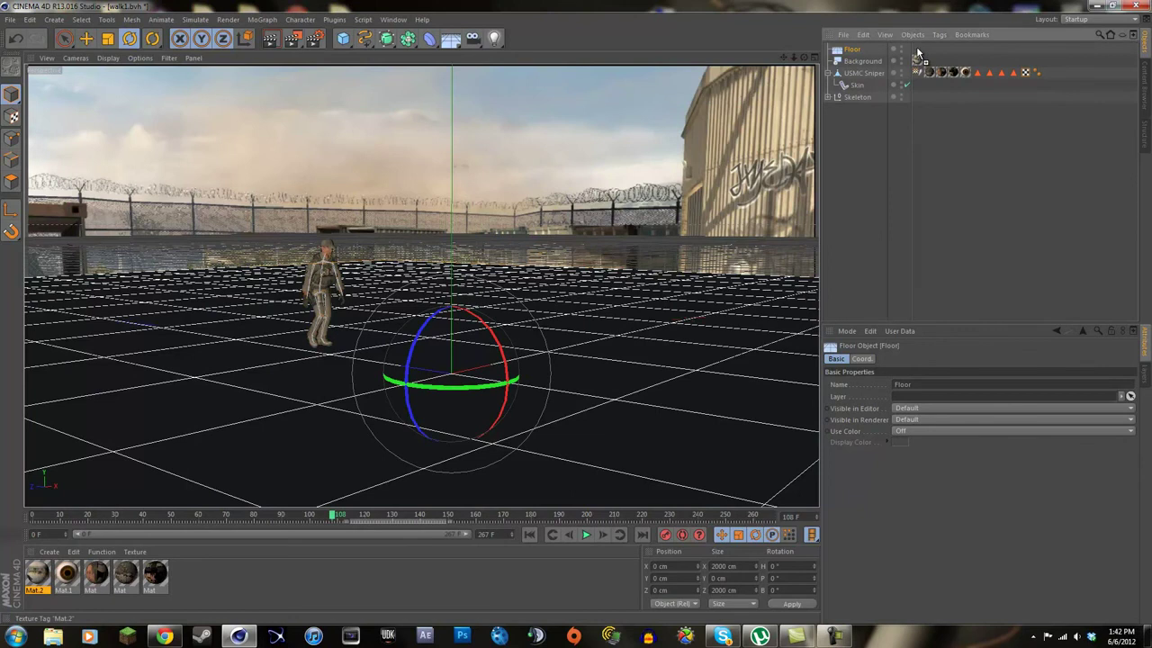
left_click_drag(918, 54, 916, 50, "ctrl")
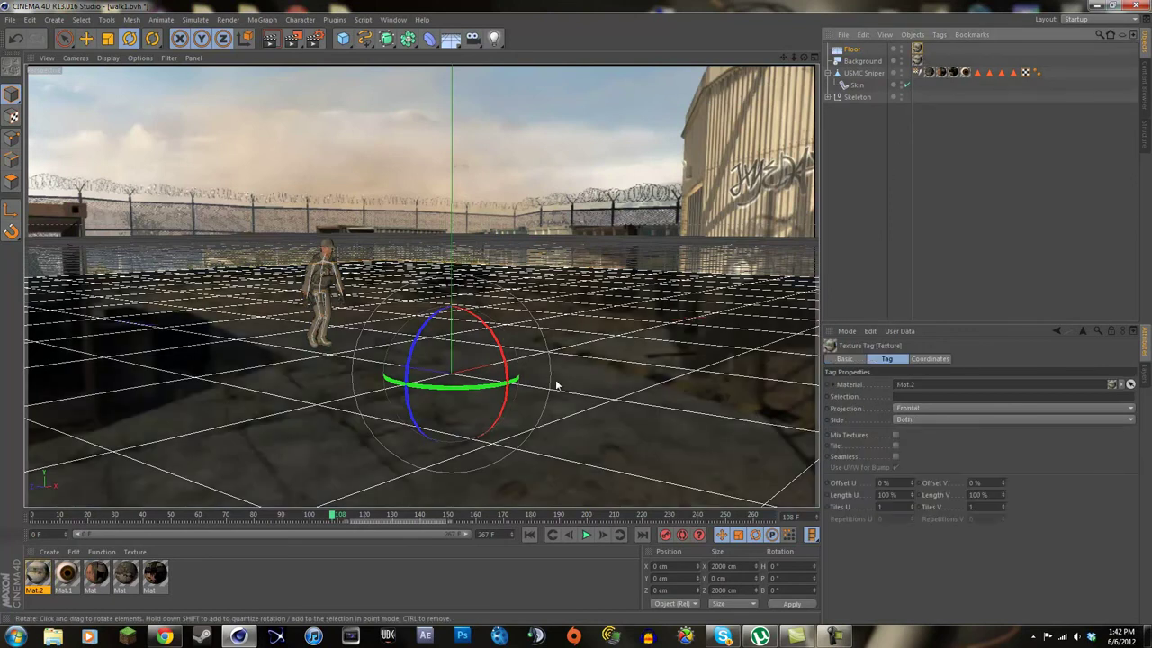
left_click(270, 38)
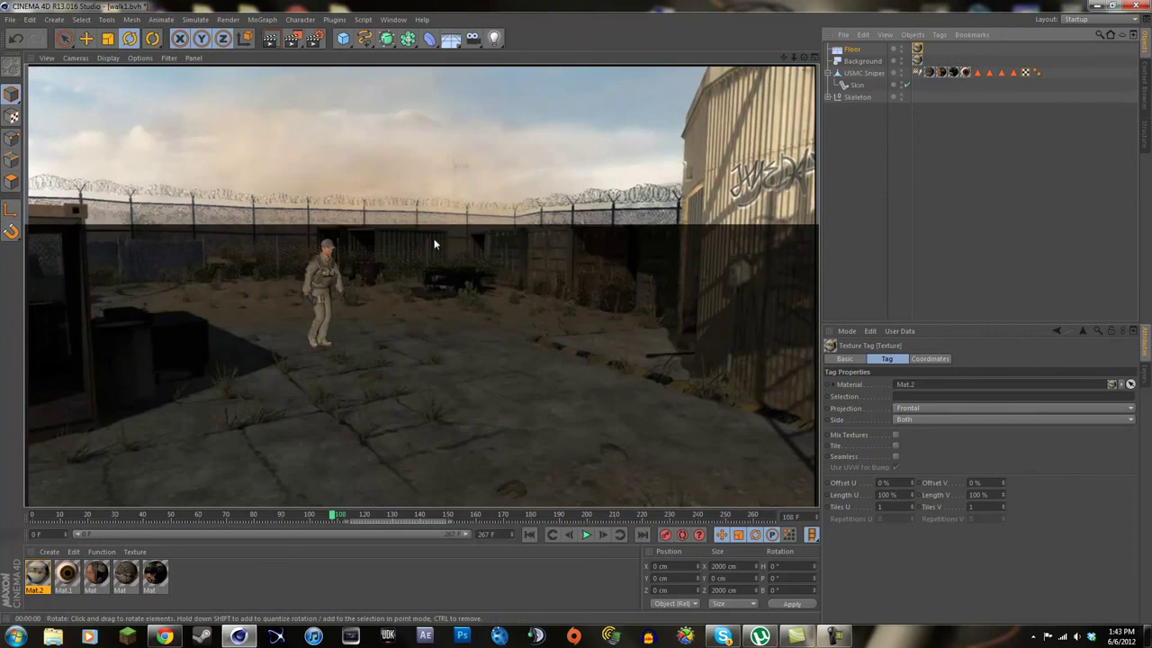
Give the Floor a Compositing tag with Compositing Background enabled and preview the render again
right_click(854, 51)
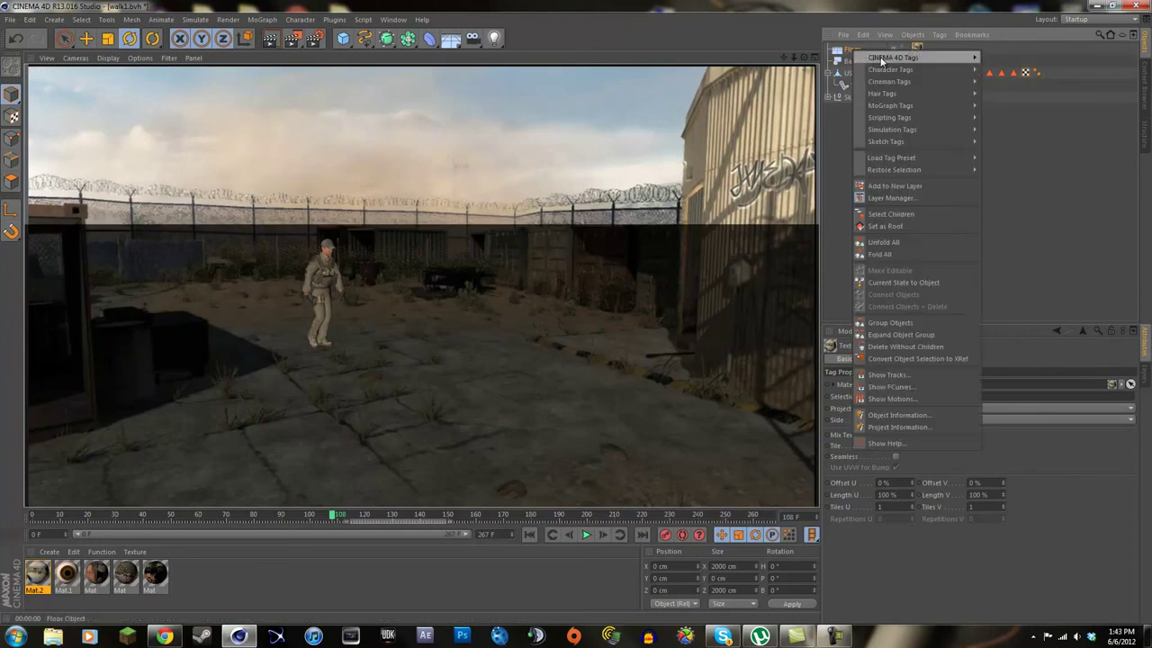
mouse_move(892, 57)
left_click(1012, 105)
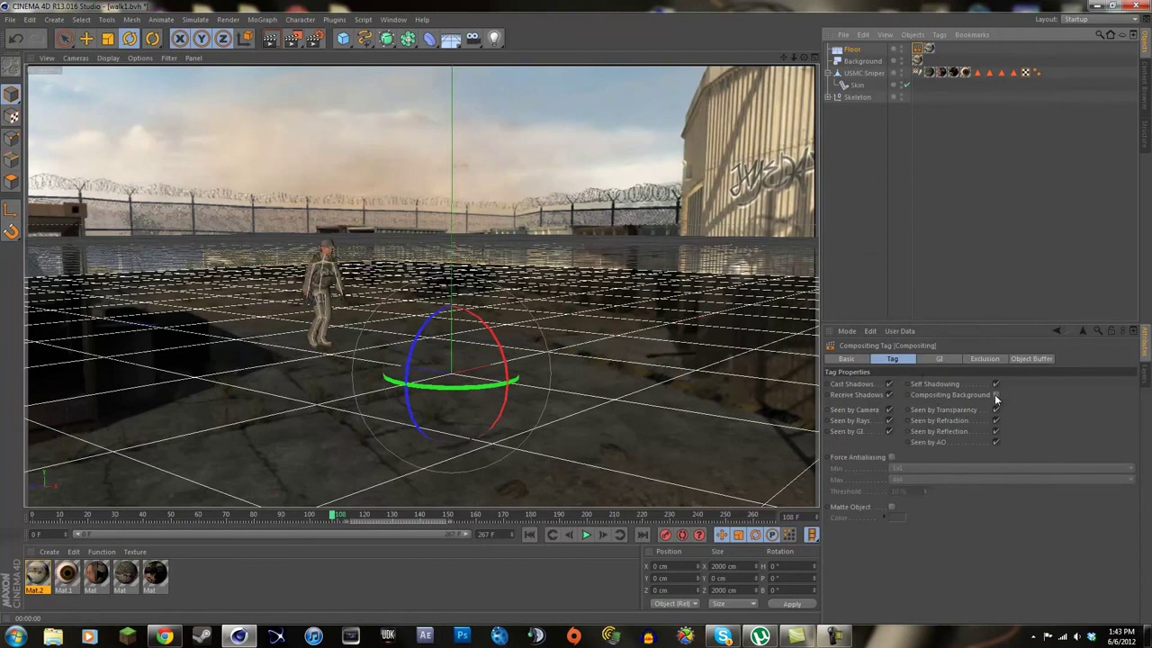
left_click(995, 395)
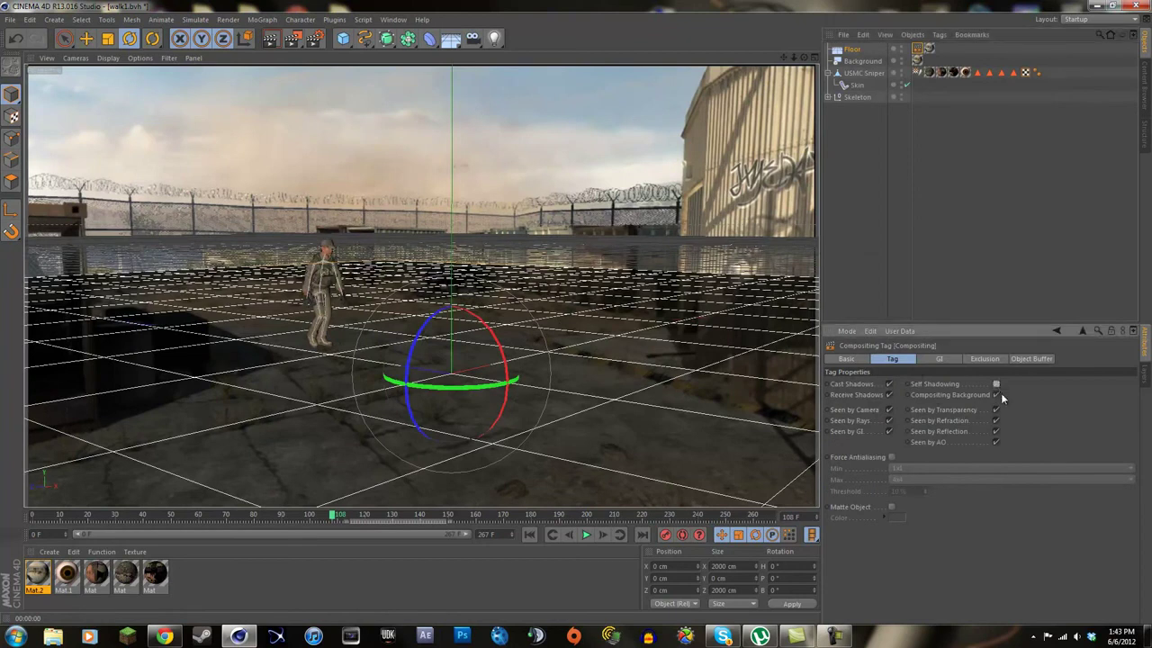
left_click(272, 42)
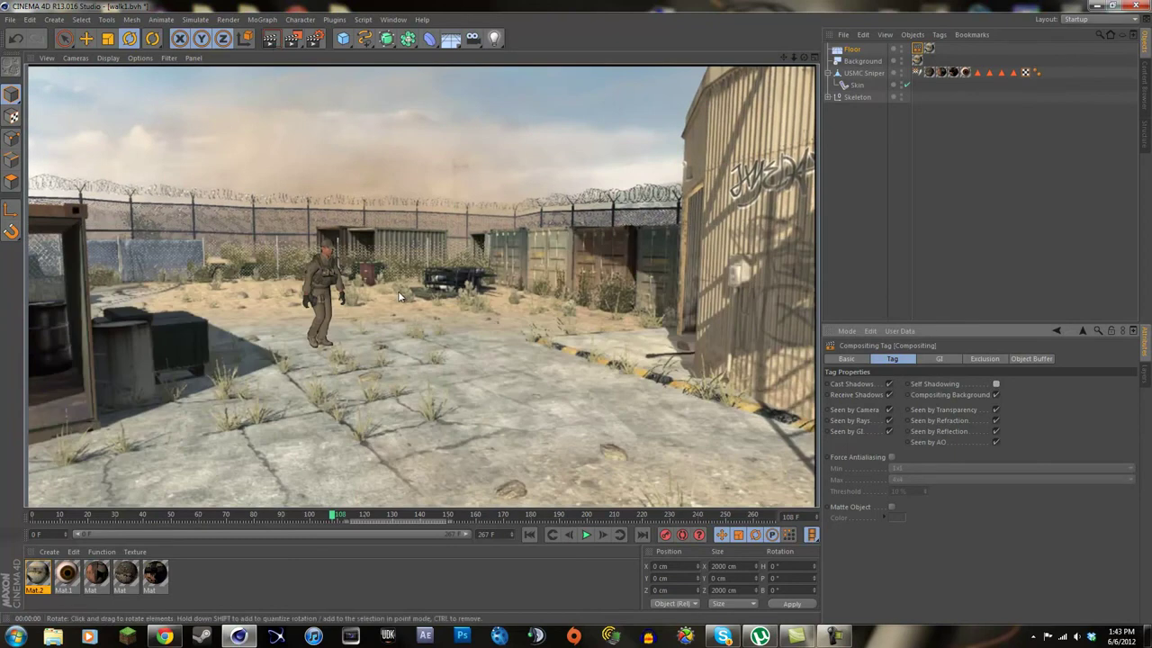
Add an omni light and move it above the sniper to about X -38, Y 142, Z 45 cm
left_click(493, 40)
left_click(535, 51)
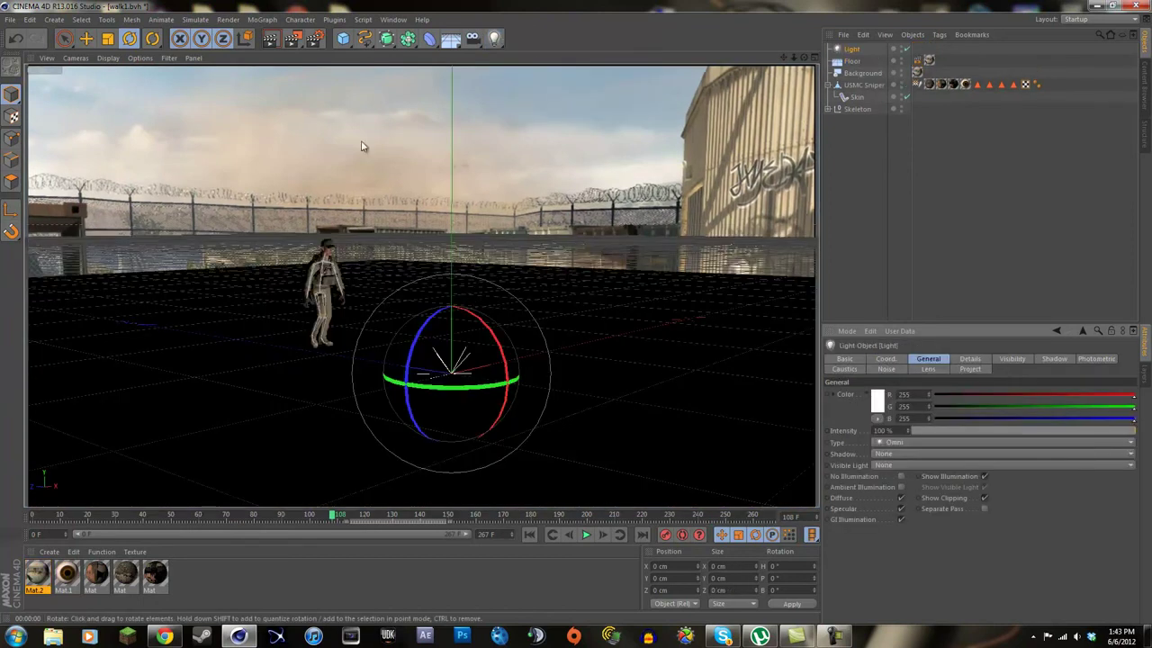
left_click(86, 38)
left_click_drag(455, 261, 469, 70)
left_click_drag(380, 182, 275, 169)
left_click_drag(340, 76, 341, 47)
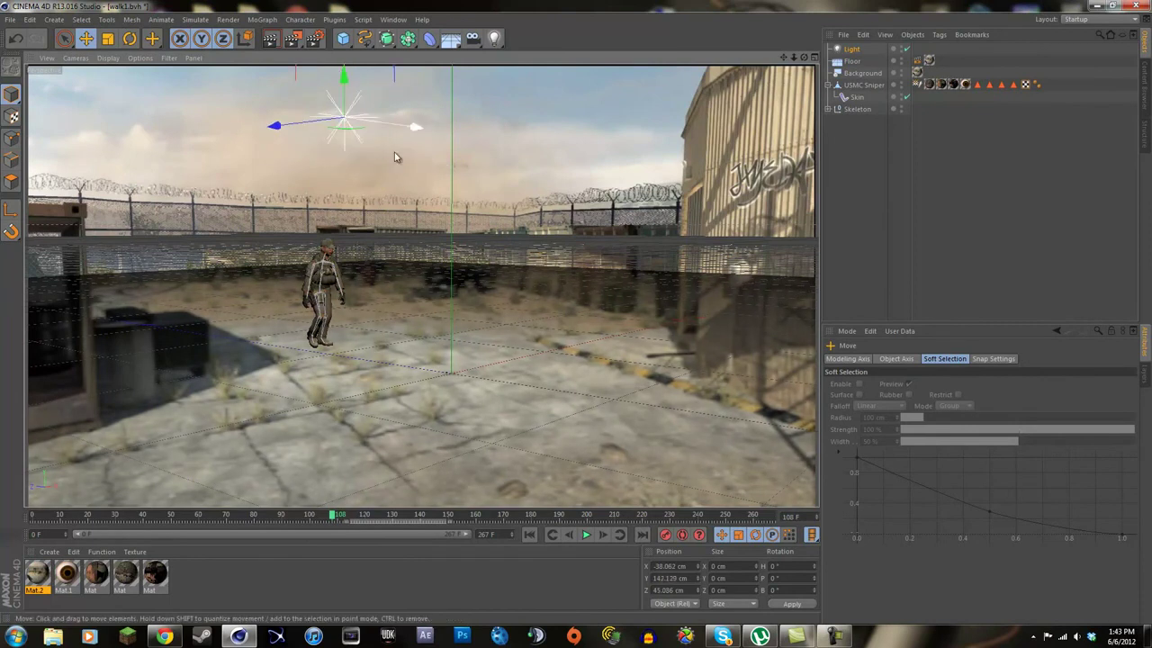
Set the light's shadow to Shadow Maps (Soft) with 87 % density and preview the render at frames 108 and 175
left_click(851, 50)
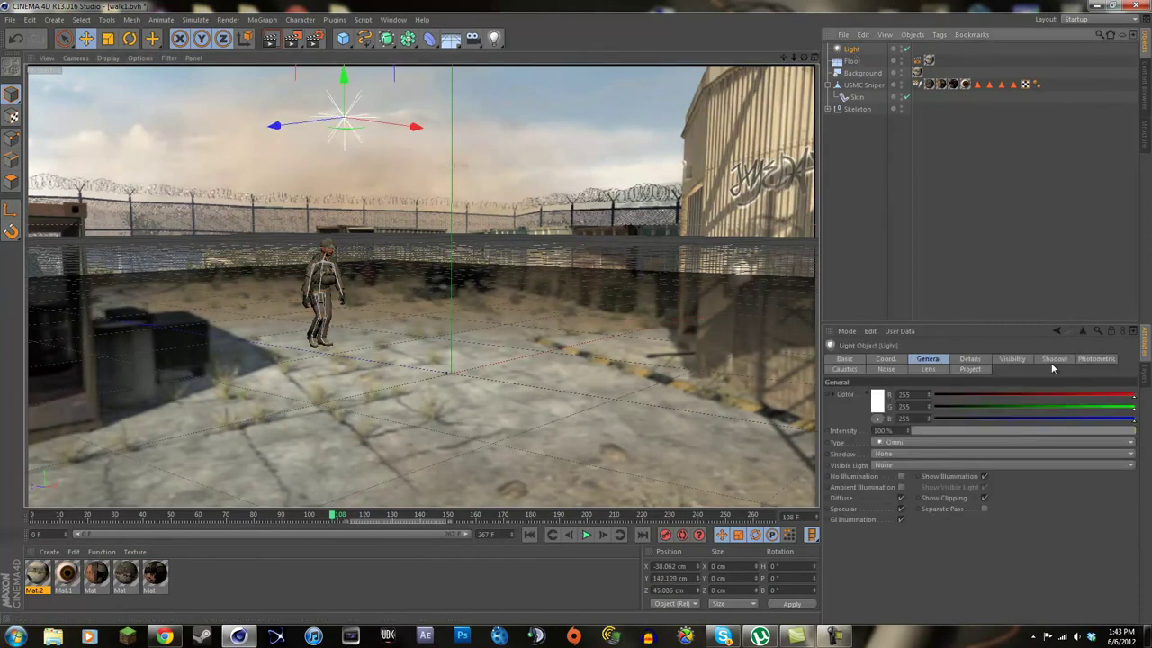
left_click(1054, 359)
left_click(894, 393)
left_click(896, 428)
left_click(900, 395)
left_click(899, 404)
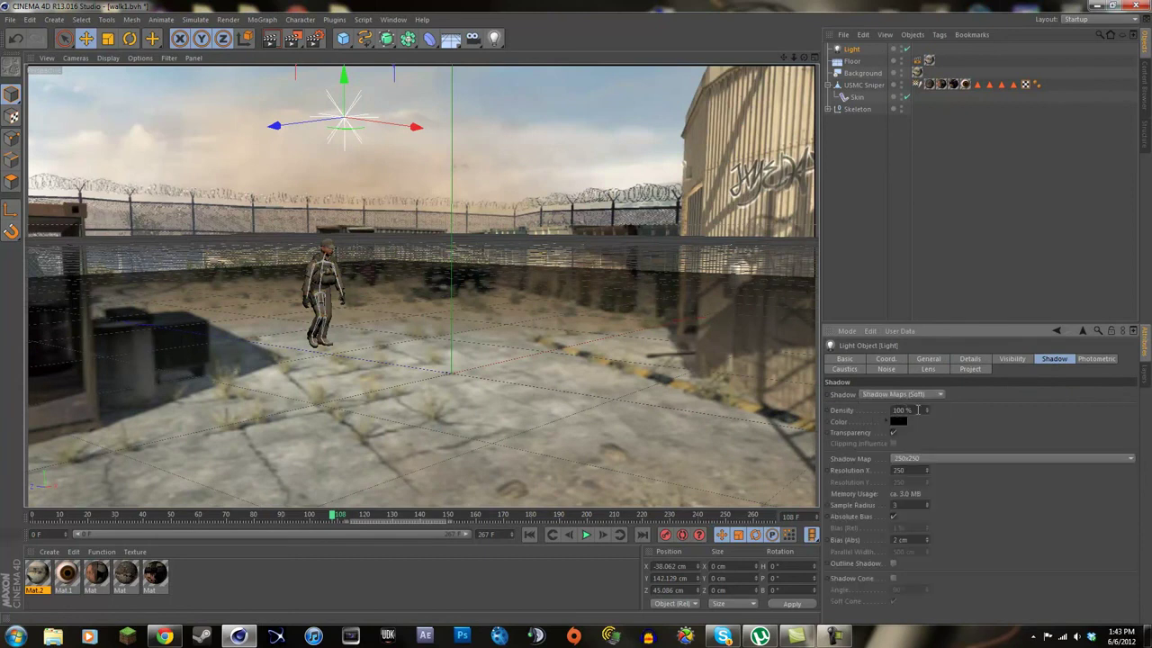
left_click(270, 38)
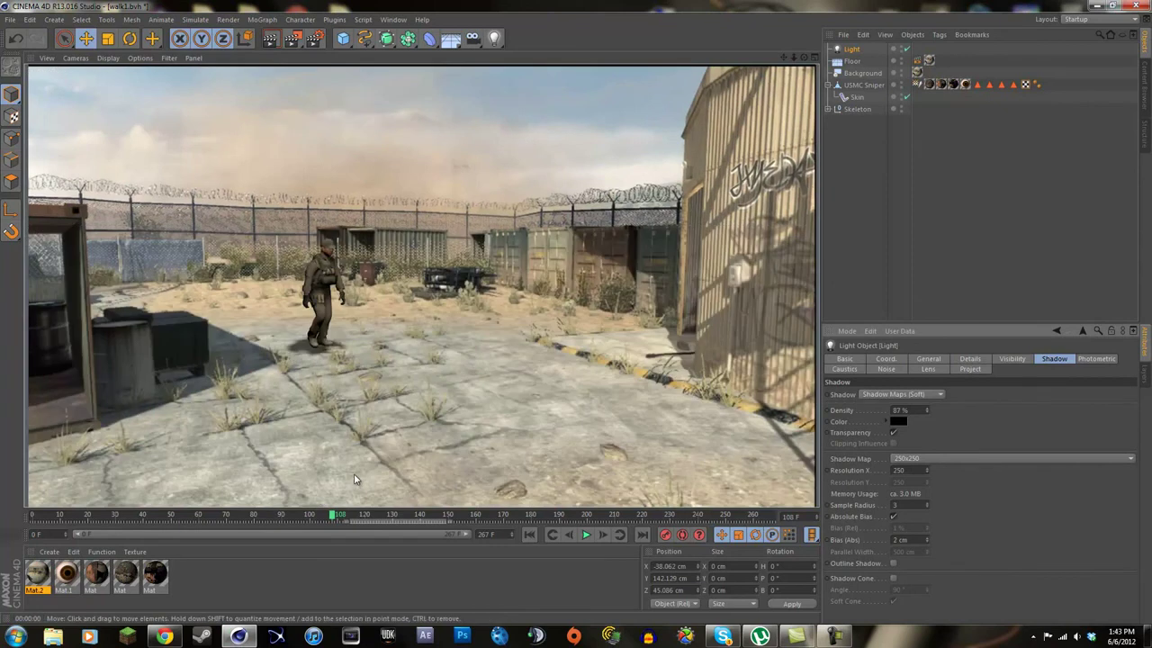
left_click_drag(328, 522, 517, 520)
left_click(274, 38)
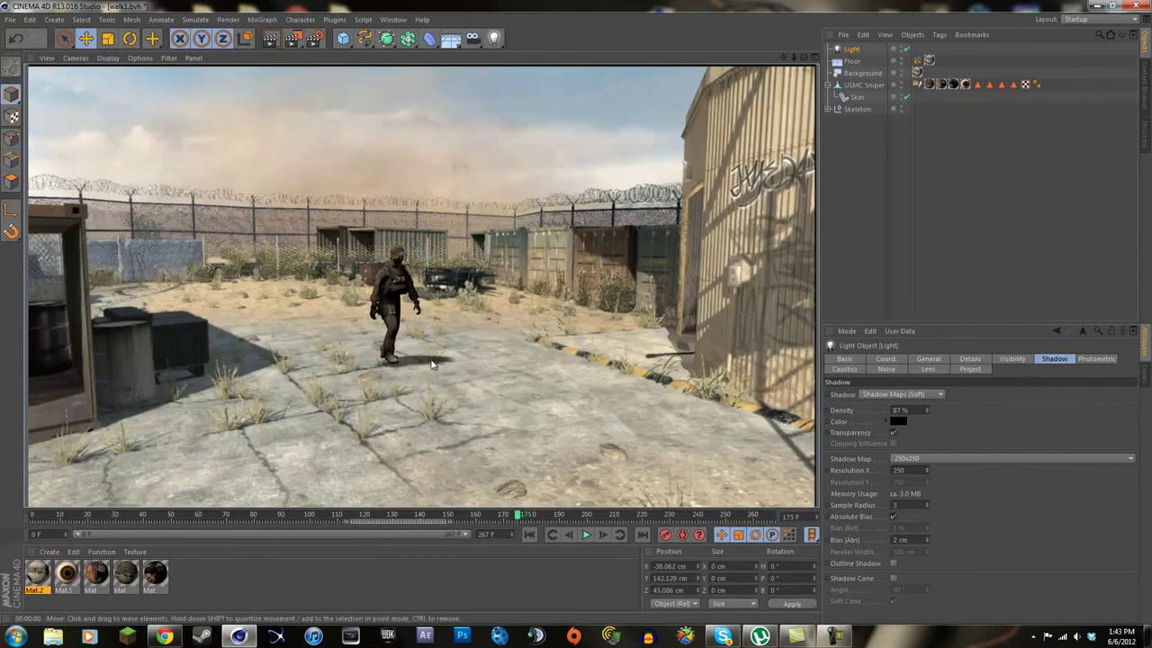
In the Right view, raise the Floor to about Y 1.9 cm towards the soles of the sniper's feet
middle_click(474, 351)
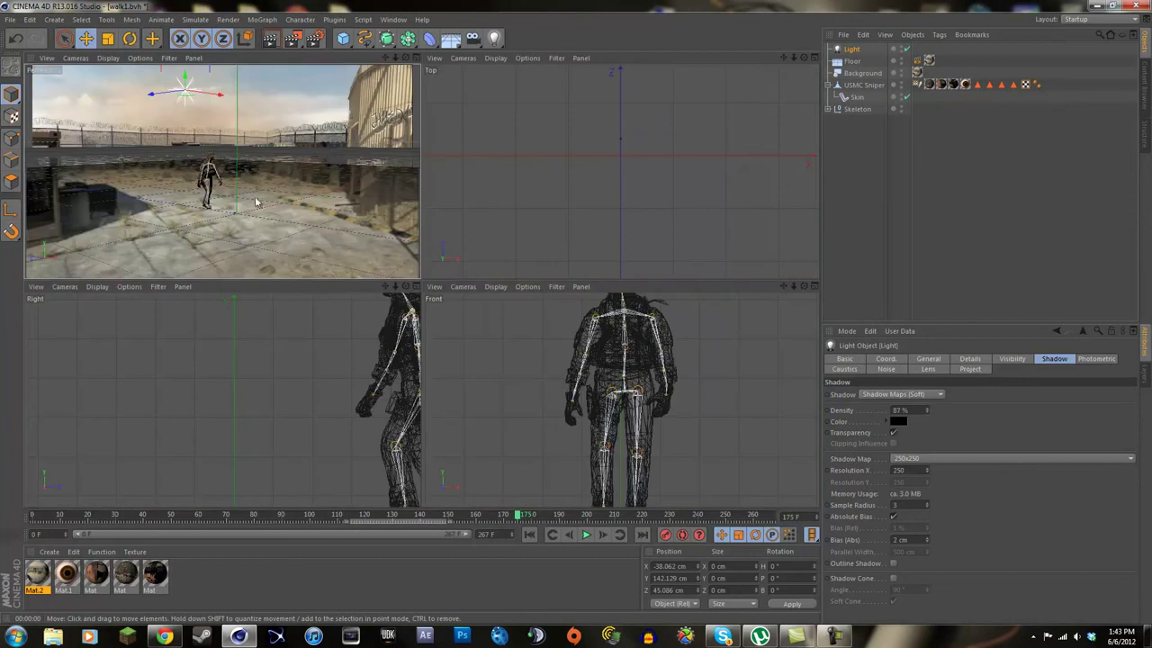
middle_click(422, 226)
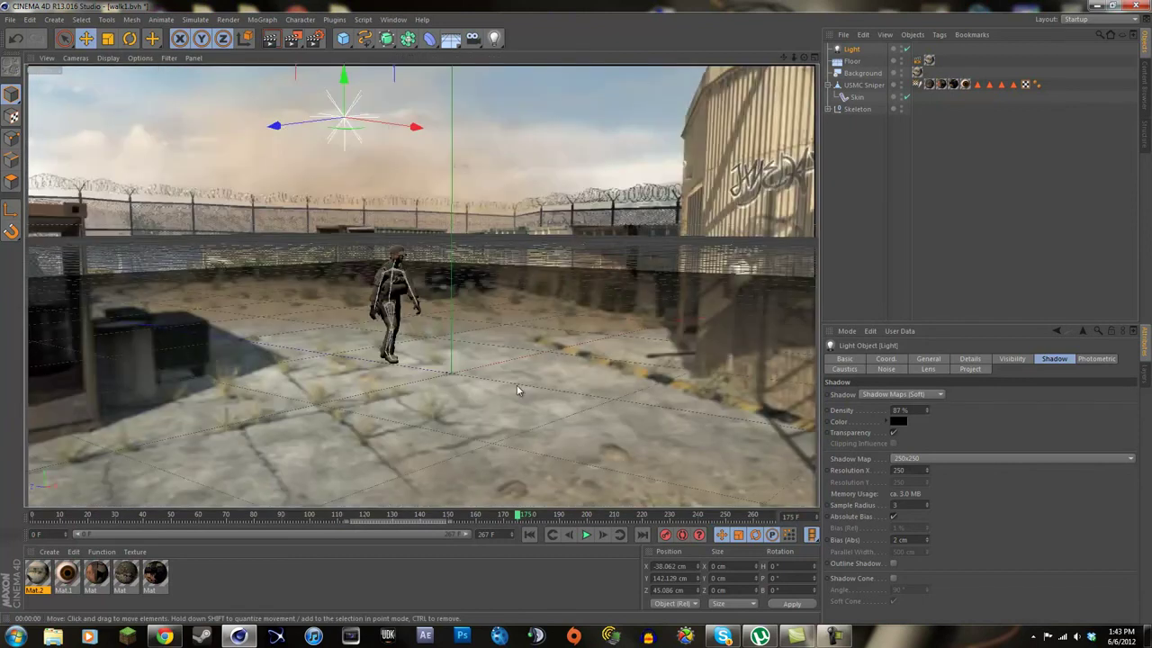
middle_click(501, 330)
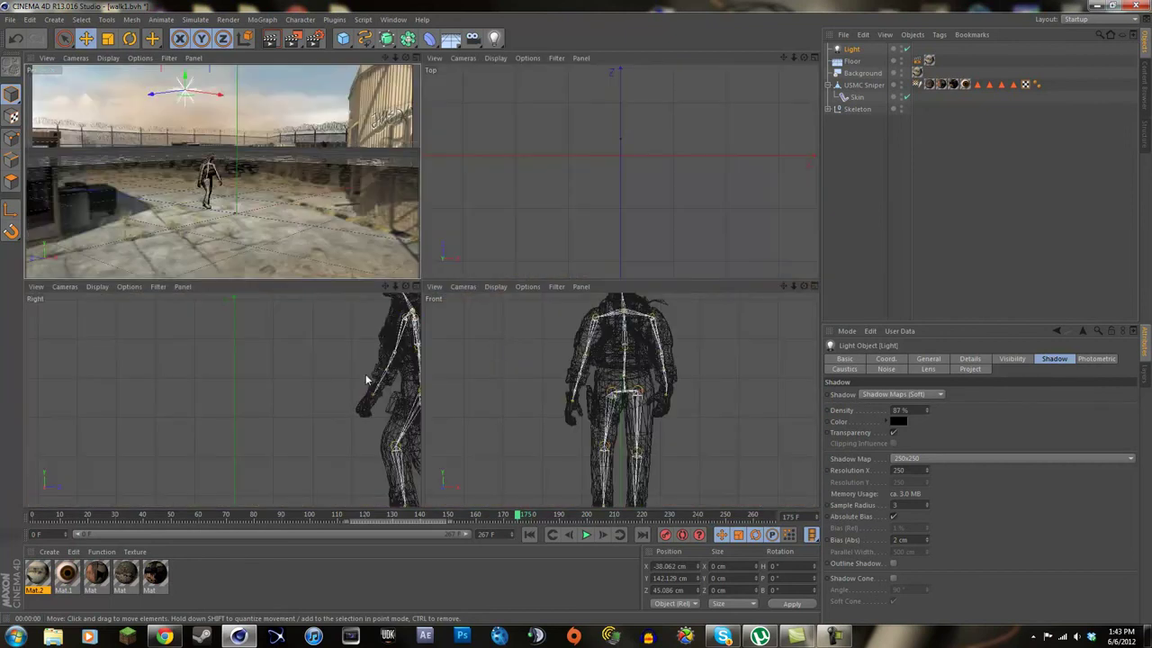
scroll(366, 385, "down", 3)
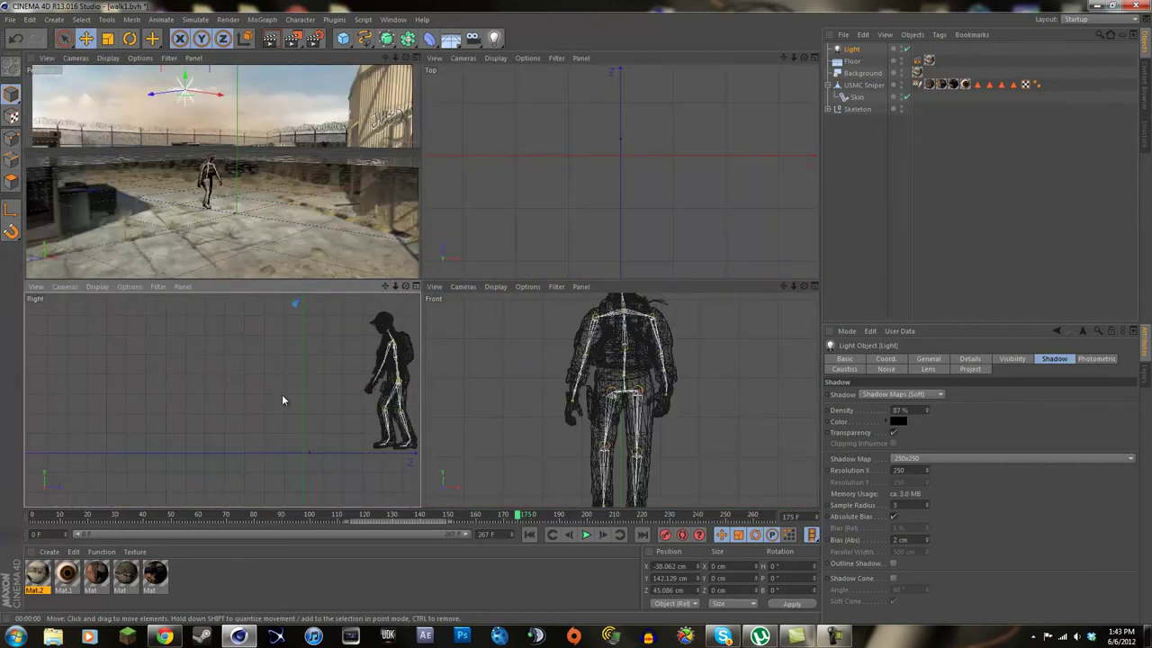
middle_click(376, 399)
middle_click(183, 383)
middle_click(238, 385)
mouse_move(793, 57)
left_mouse_down()
mouse_move(570, 316)
mouse_move(803, 56)
left_mouse_up()
left_click(851, 61)
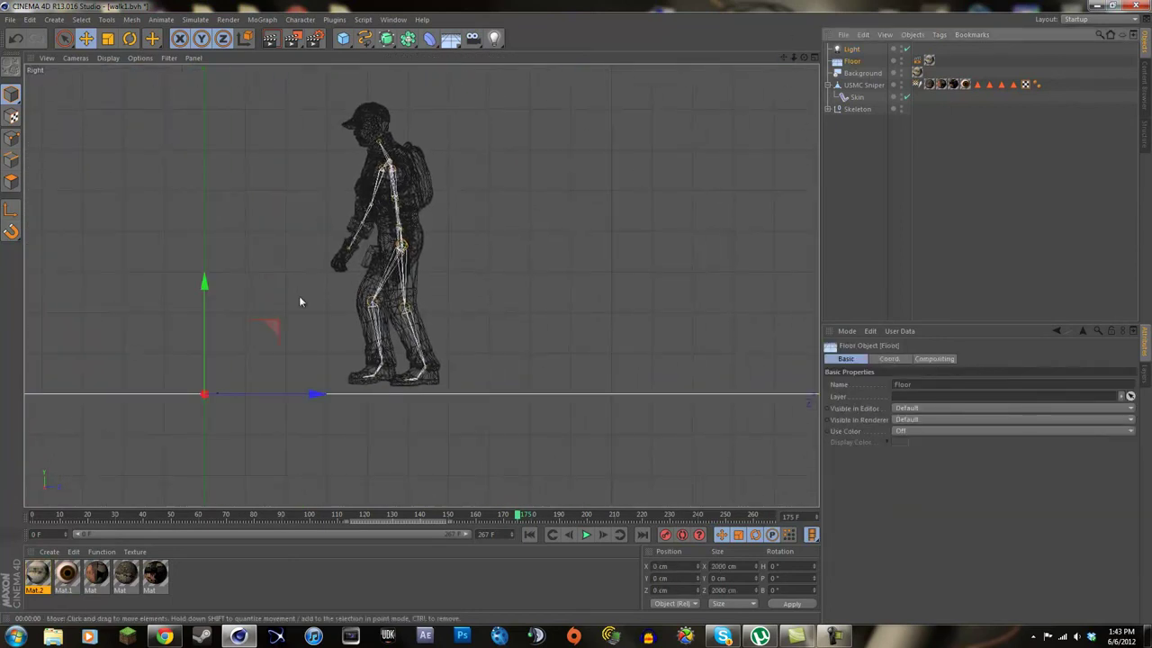
left_click_drag(200, 287, 202, 279)
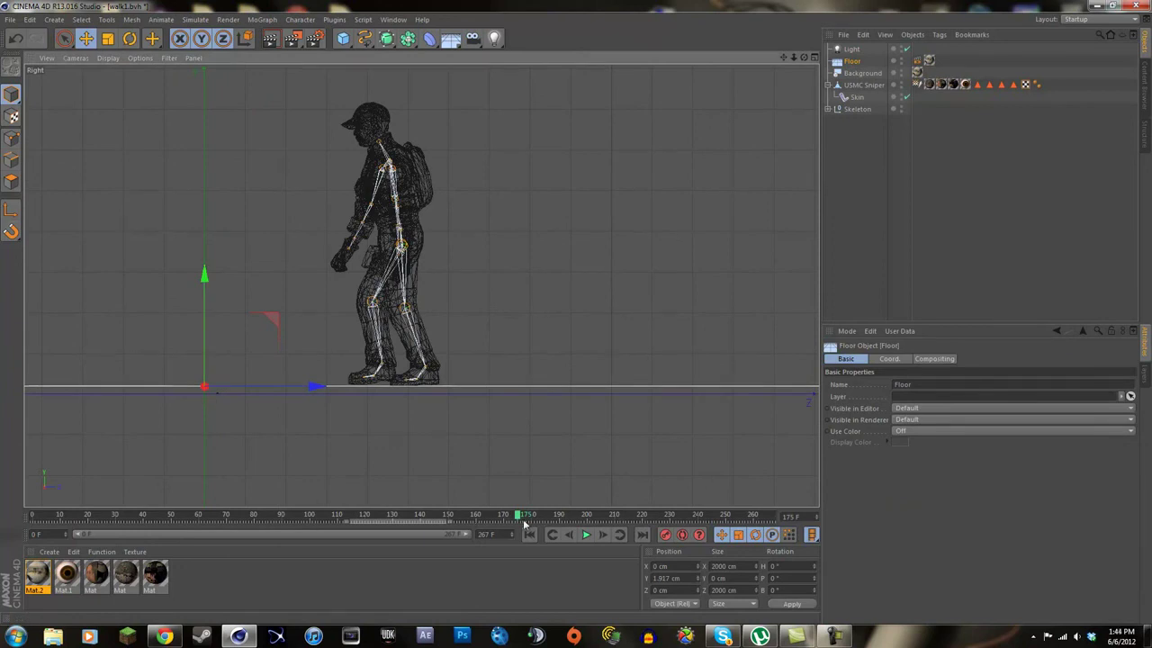
Tilt the Floor to a pitch of about 2.2° to follow the sniper's feet, comparing frame 3 with frame 218
scroll(491, 465, "down", 2)
scroll(491, 467, "down", 2)
left_click_drag(520, 515, 41, 515)
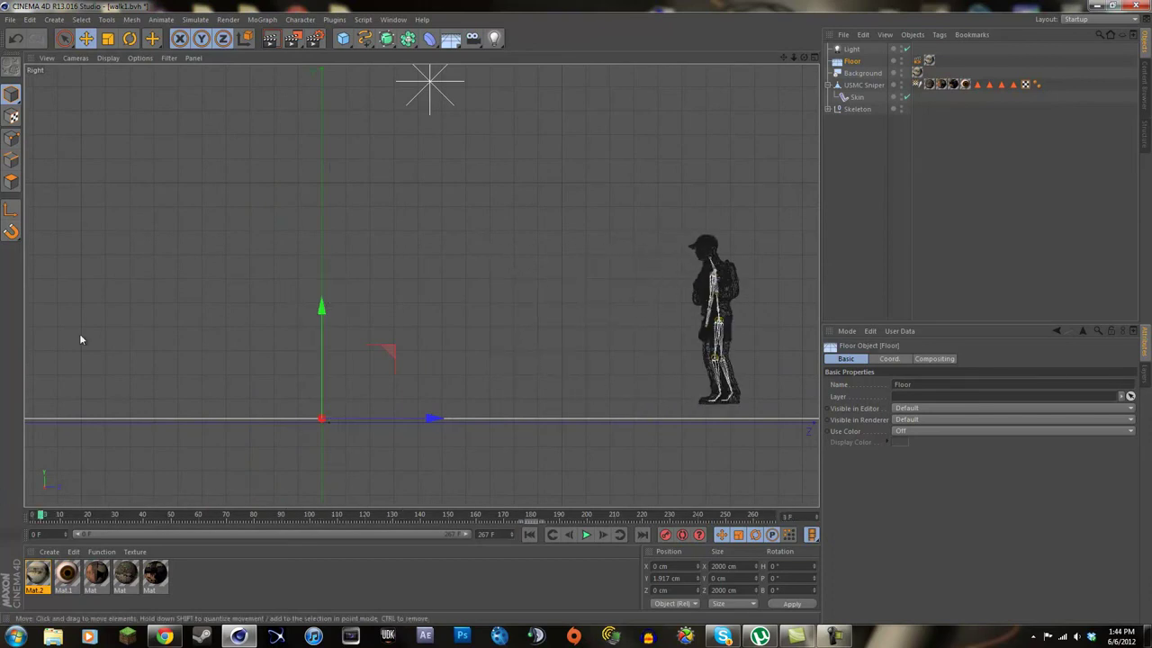
key("r")
left_click_drag(381, 384, 377, 368)
left_click(274, 514)
mouse_move(274, 515)
left_mouse_down()
mouse_move(257, 516)
mouse_move(570, 517)
mouse_move(639, 531)
left_mouse_up()
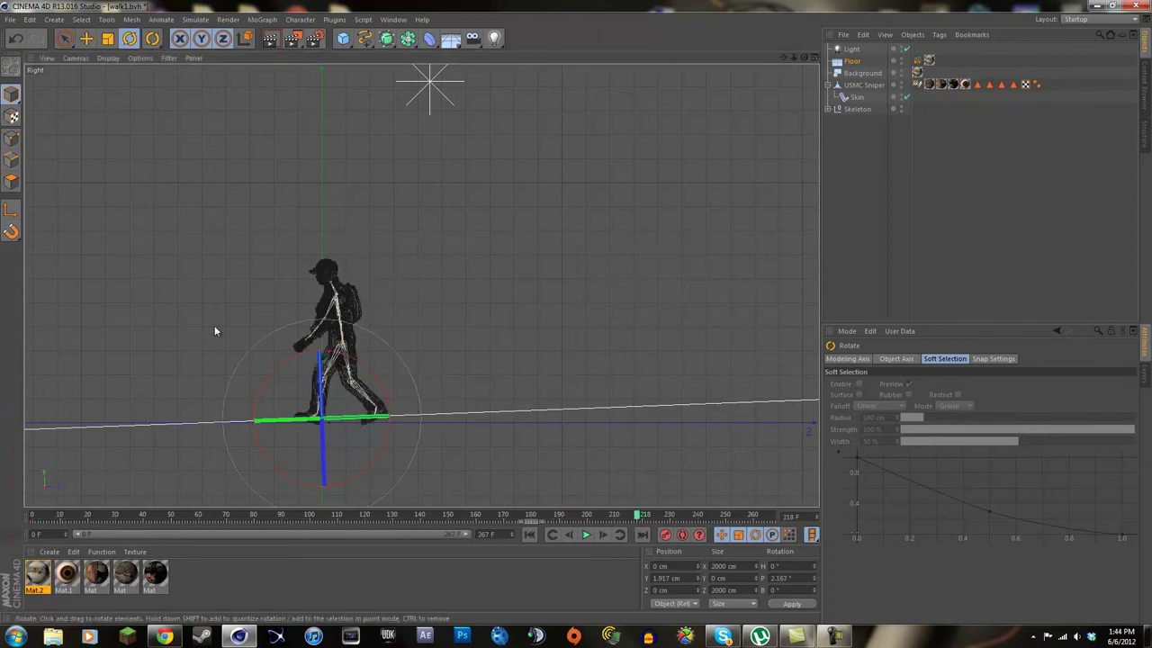
Lower the tilted Floor to about Y -0.3 cm and check the foot contact through the walk up to frame 203
left_click(85, 38)
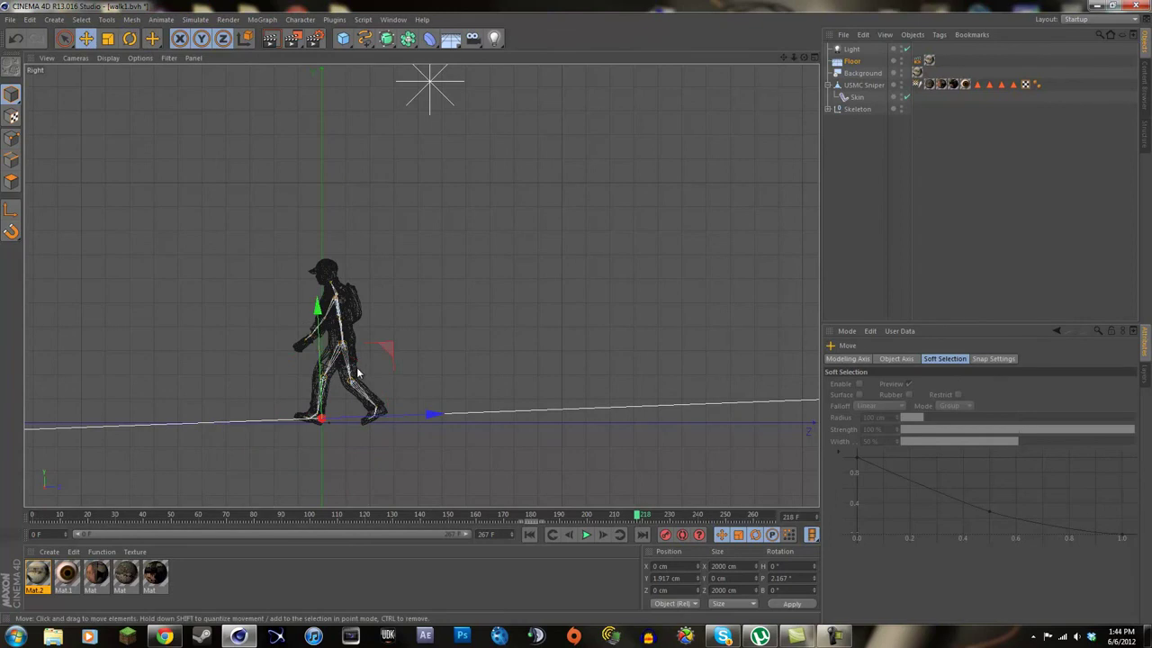
left_click_drag(321, 334, 323, 333)
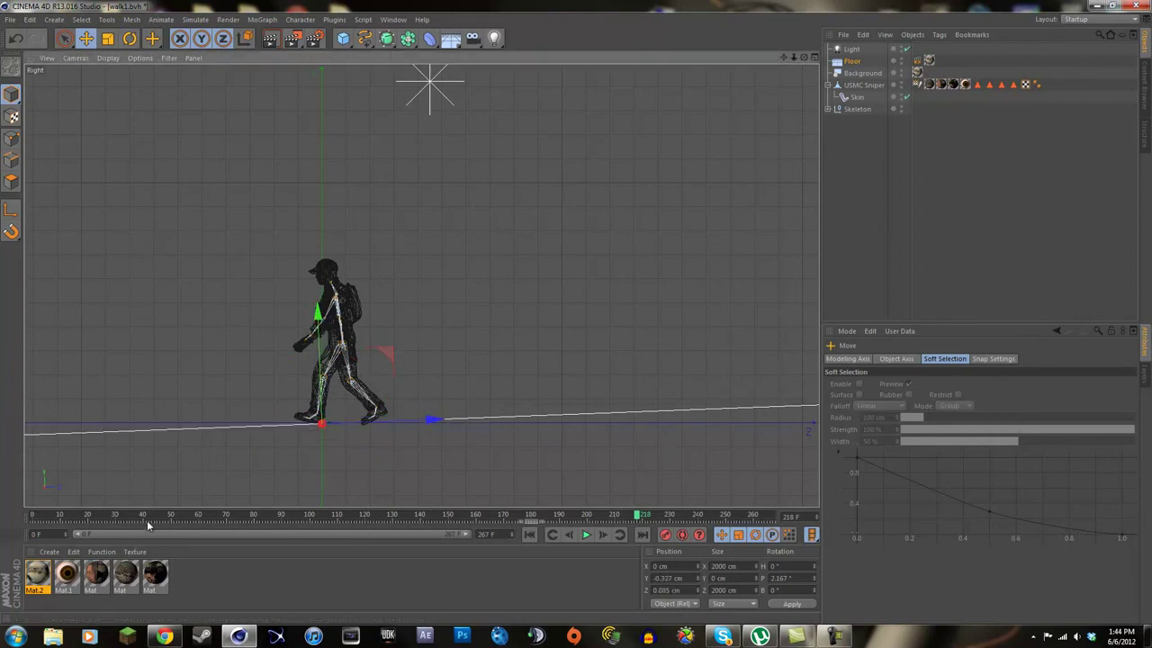
left_click(79, 515)
left_click_drag(80, 515, 594, 503)
Preview the render of the perspective view at frame 203 to check the sniper's shadow on the ground
middle_click(184, 135)
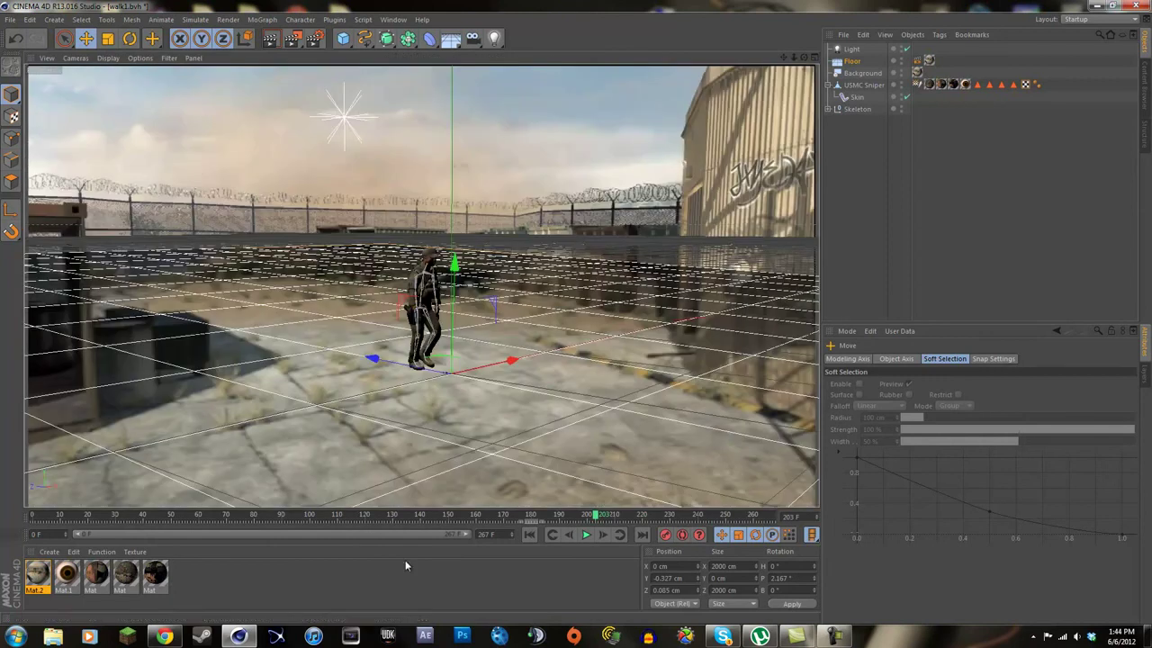
key("ctrl+r")
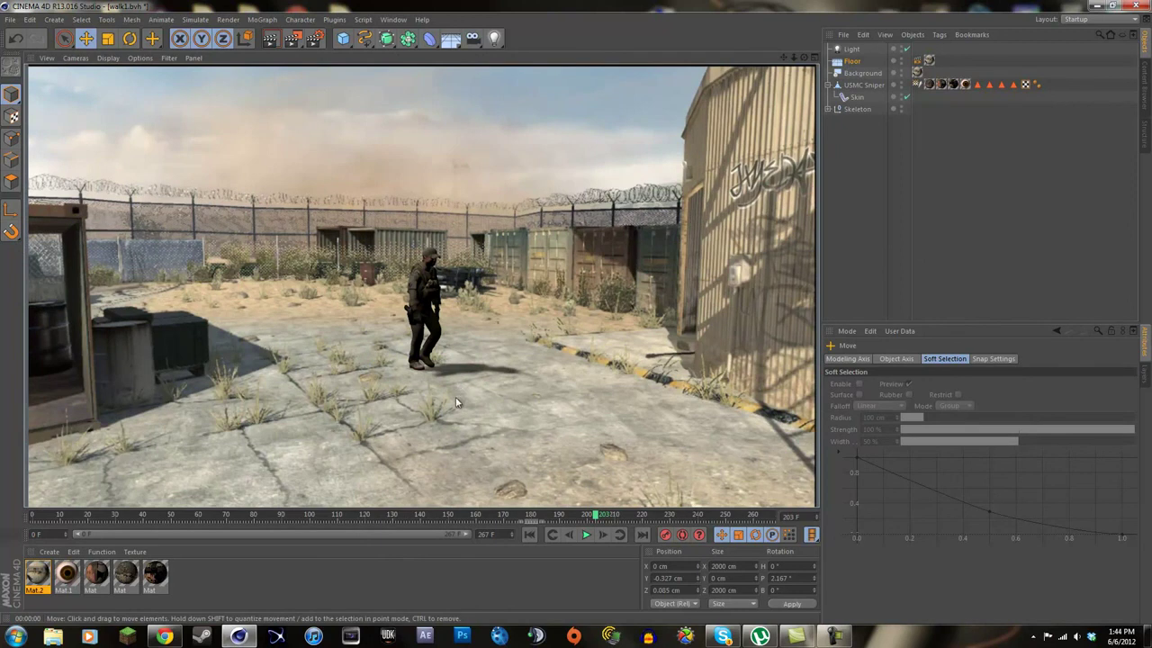
scroll(447, 337, "up", 1)
scroll(447, 337, "down", 1)
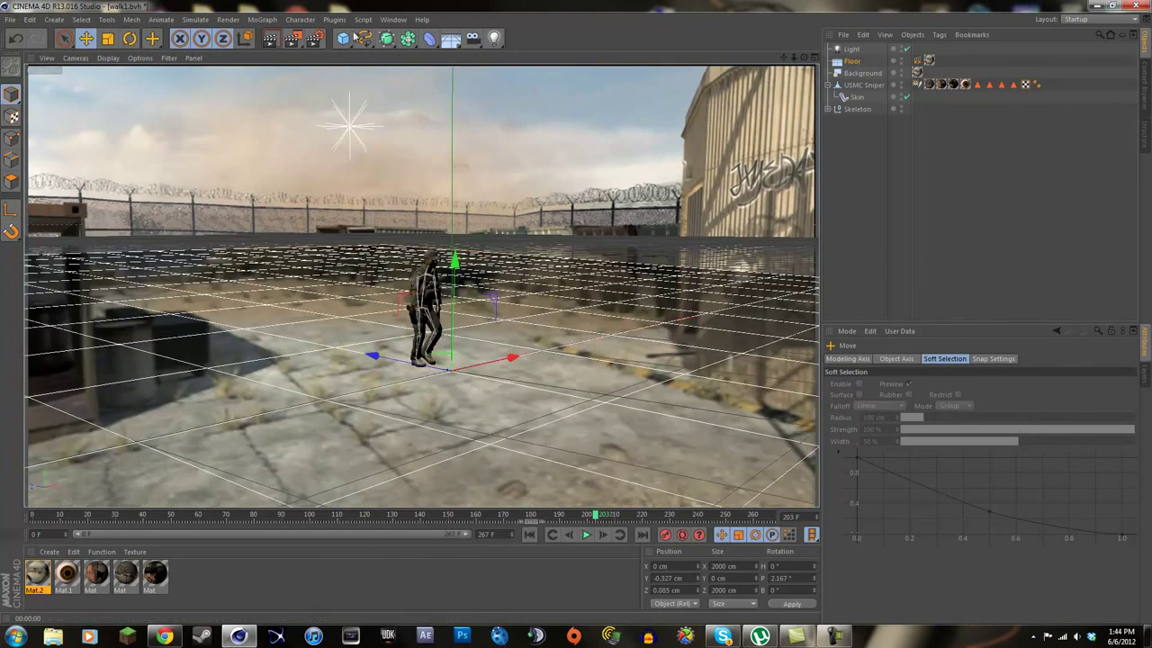
Add the Ambient Occlusion effect to the render settings
key("ctrl+b")
left_click(88, 219)
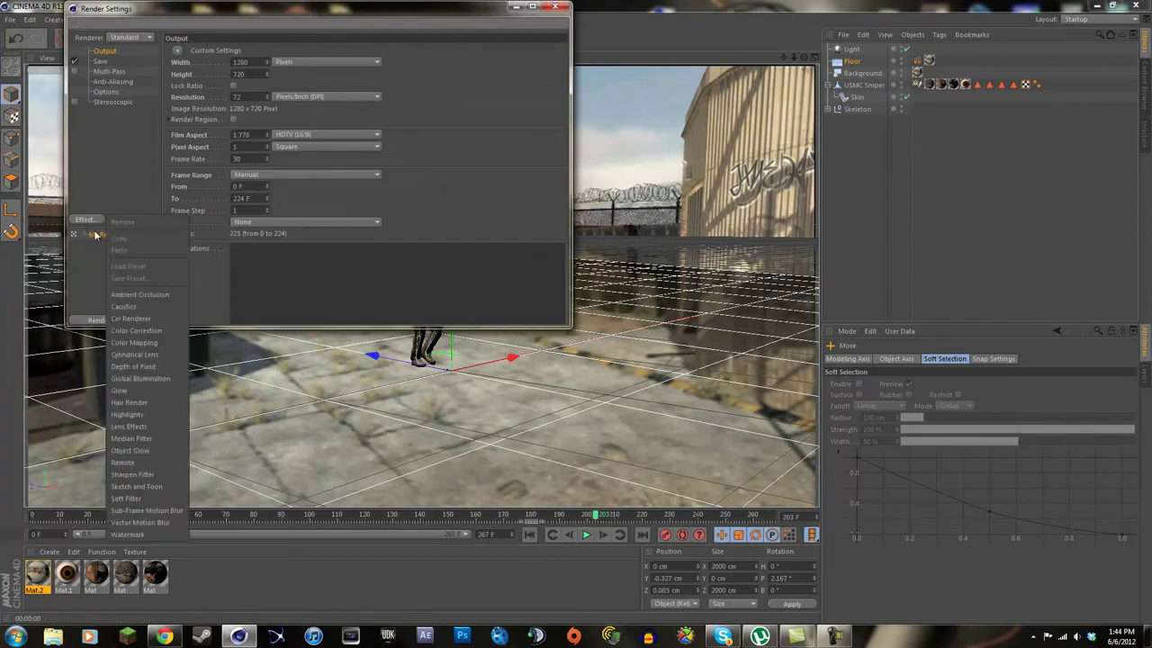
left_click(140, 294)
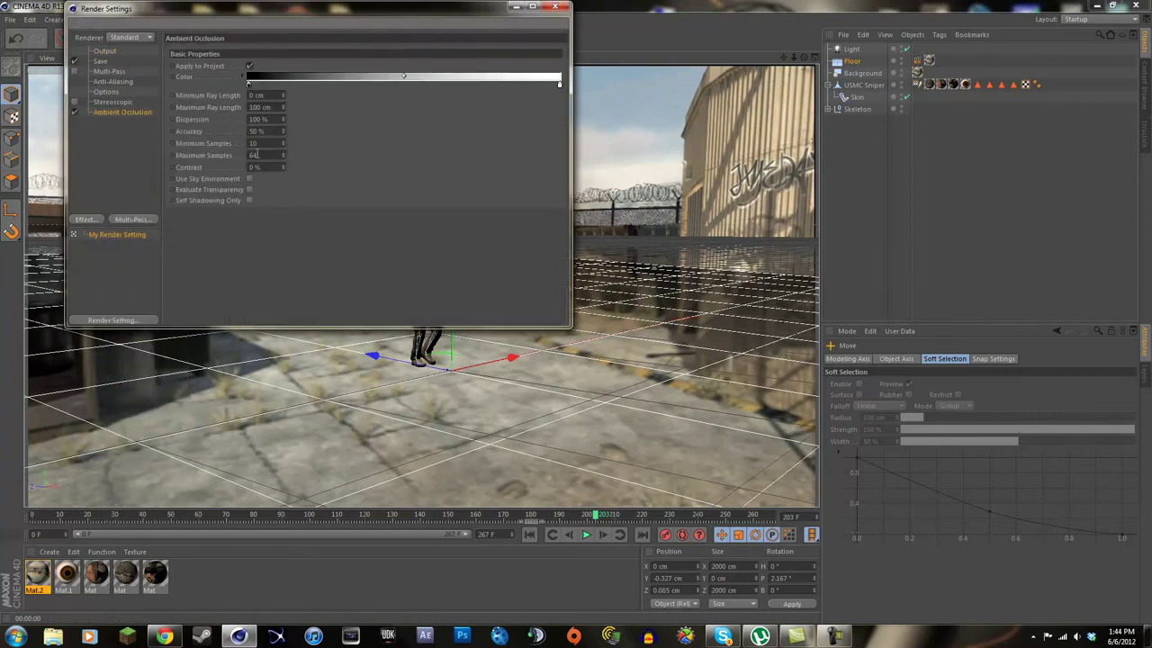
Set the Ambient Occlusion minimum ray length to 10 cm and preview the render of the view at frame 203
left_click(252, 84)
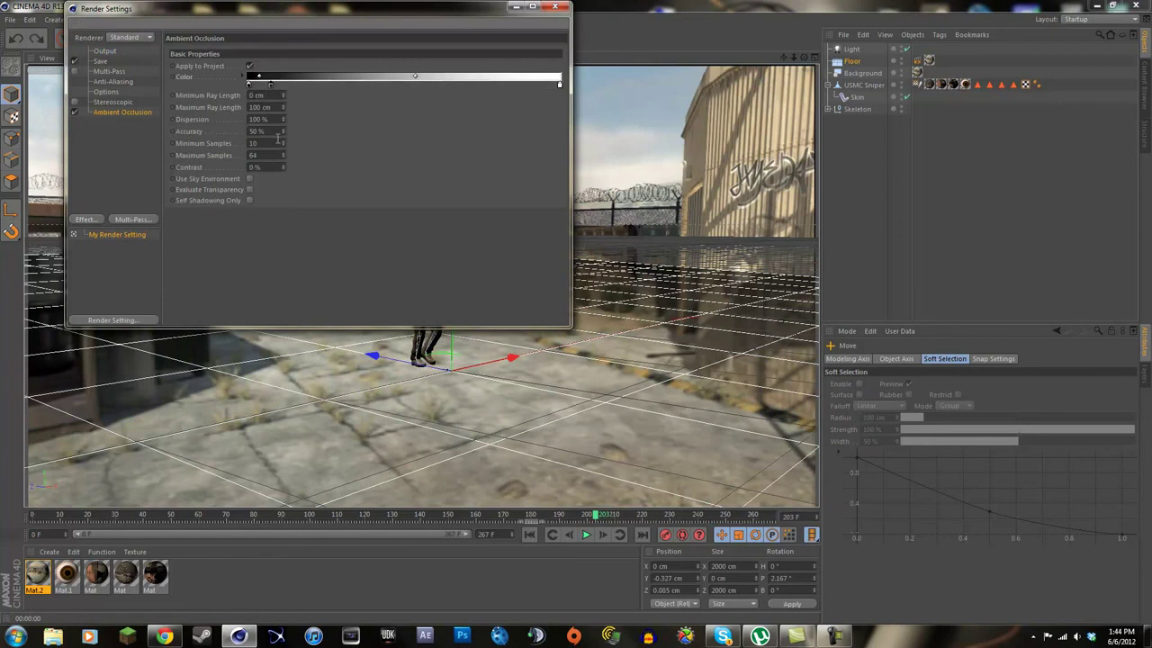
type("10")
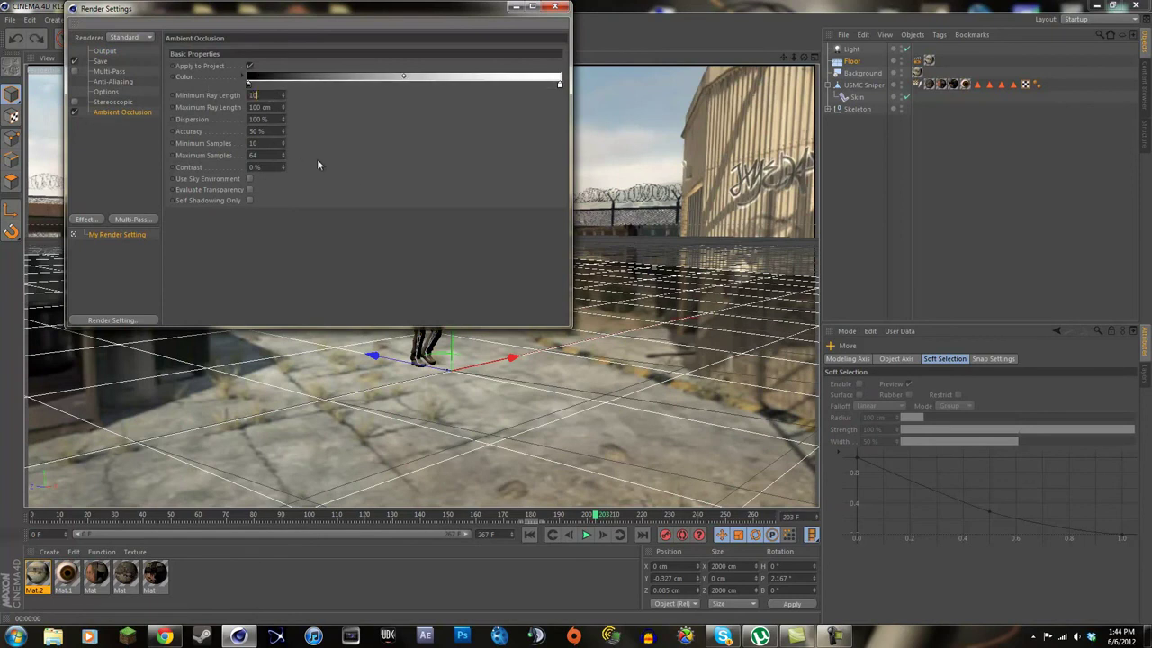
key("Return")
type("10")
key("Return")
left_click(554, 7)
left_click(272, 39)
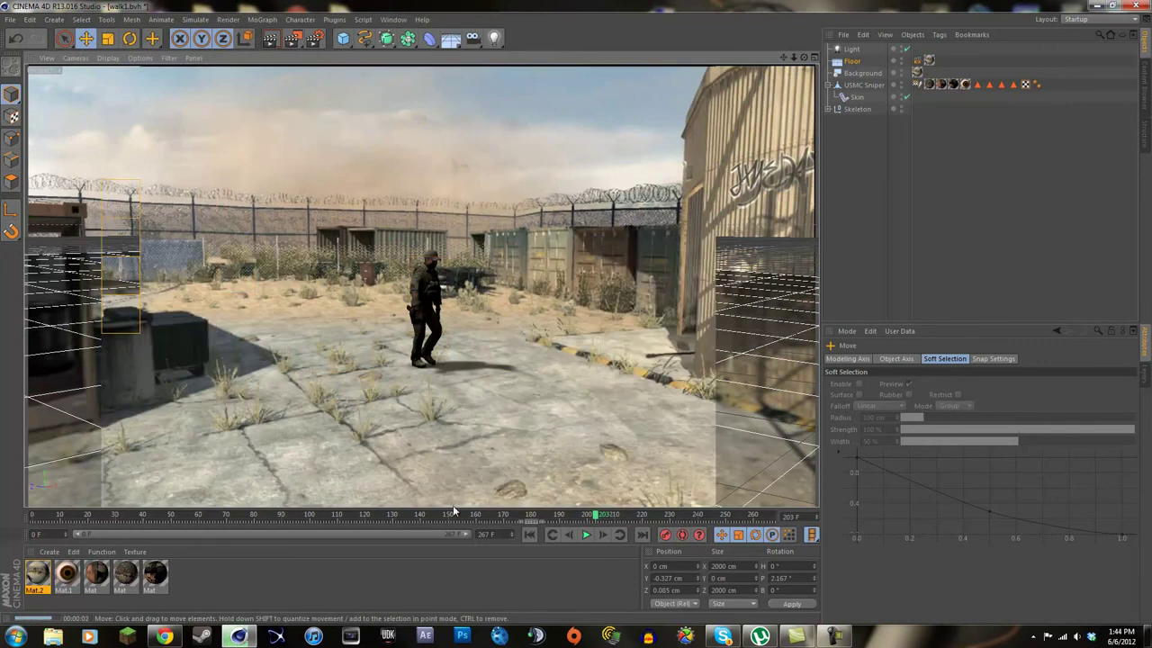
Delete the Light from the scene and preview the render of the view with only the ambient occlusion shading
left_click(852, 51)
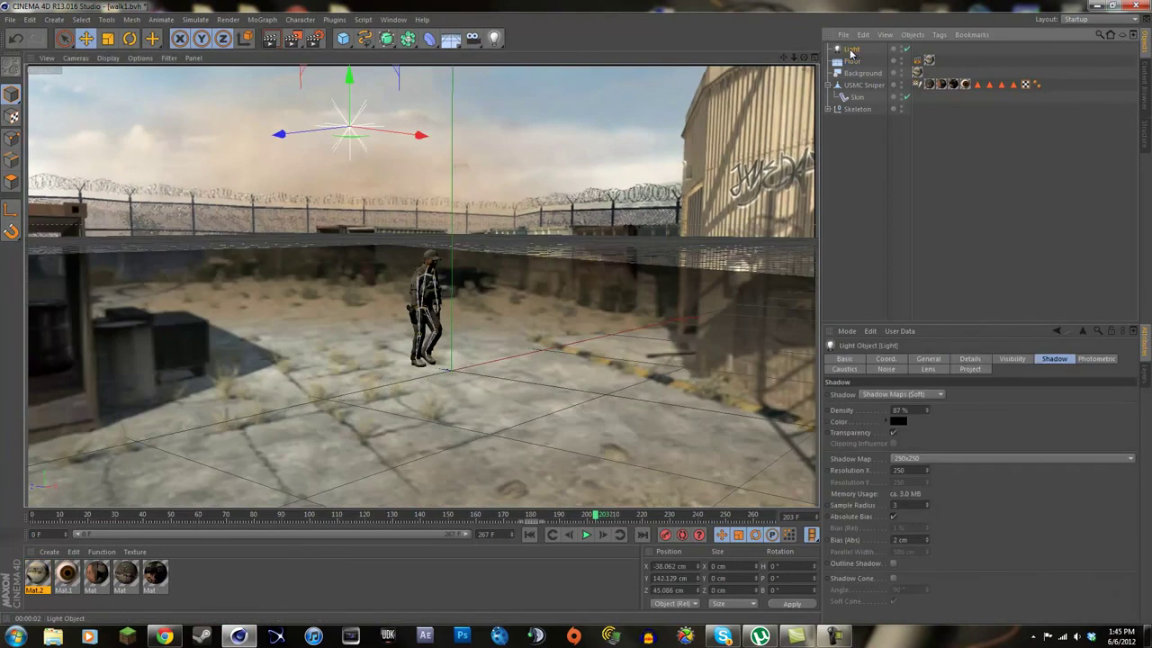
key("Delete")
left_click(271, 40)
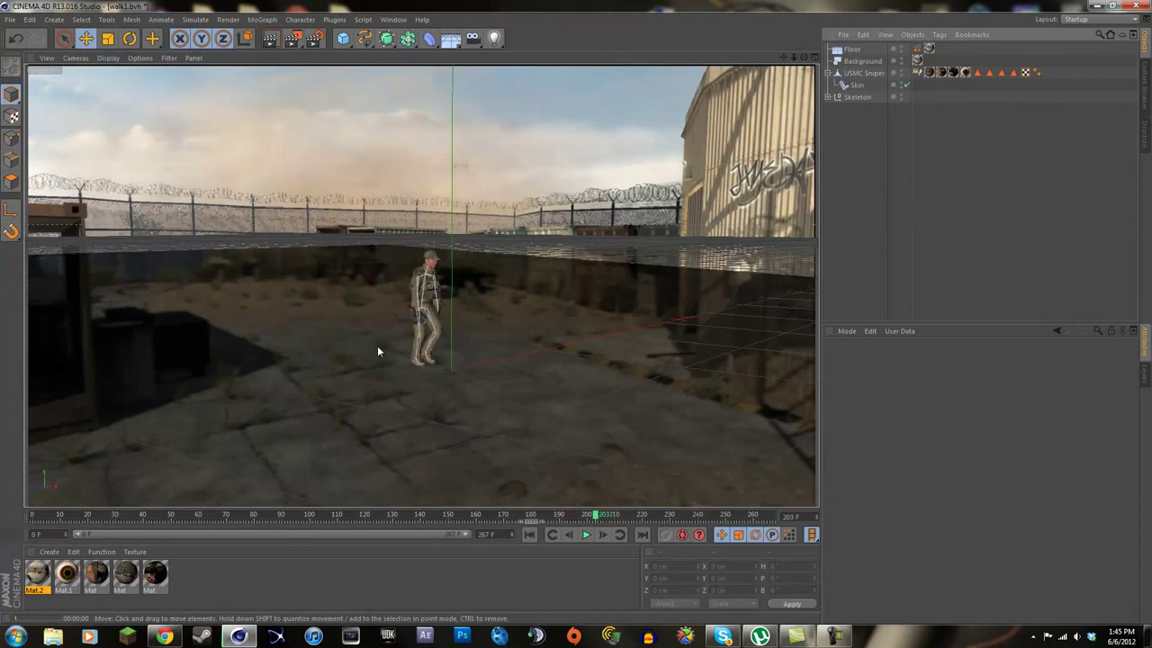
left_click(439, 299)
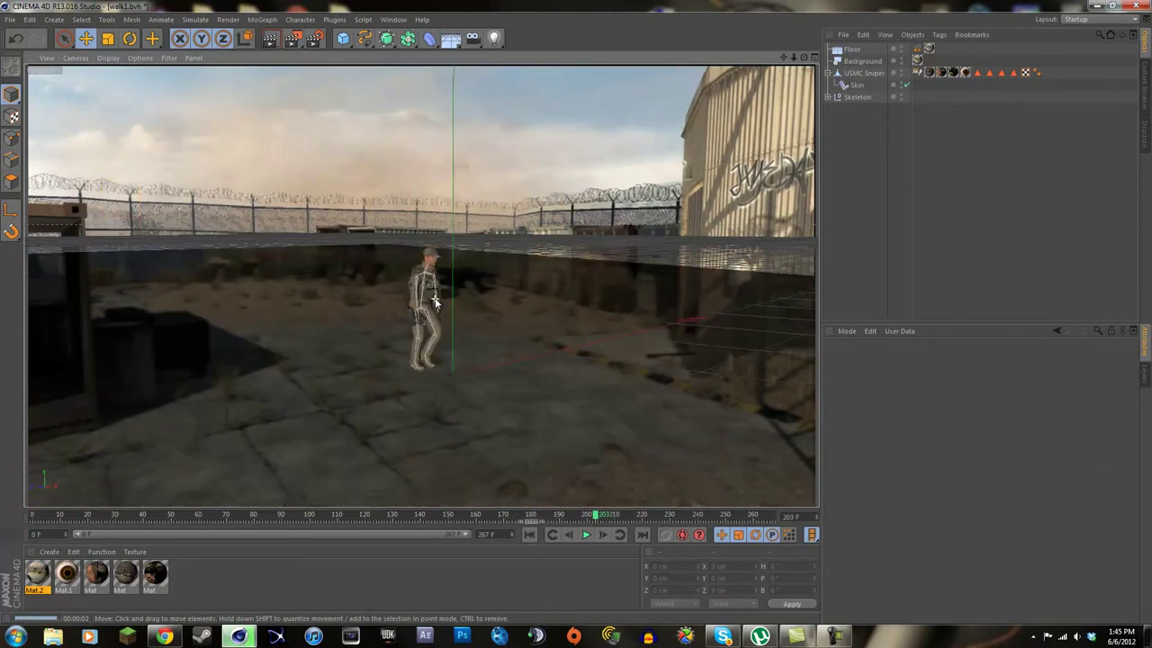
left_click(272, 40)
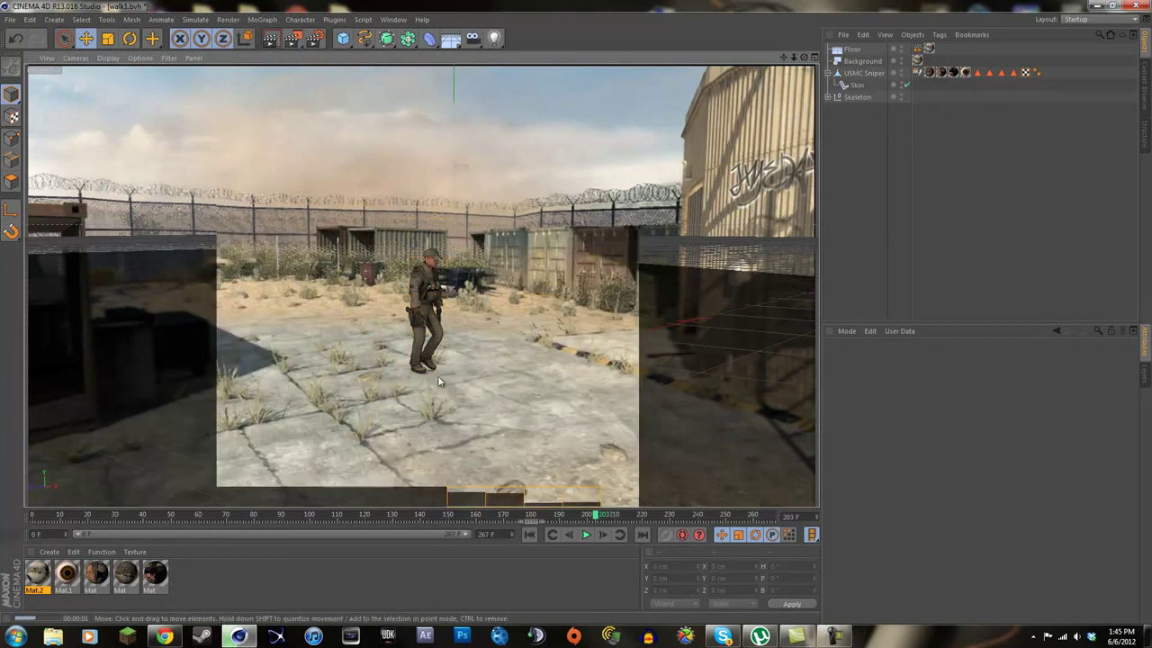